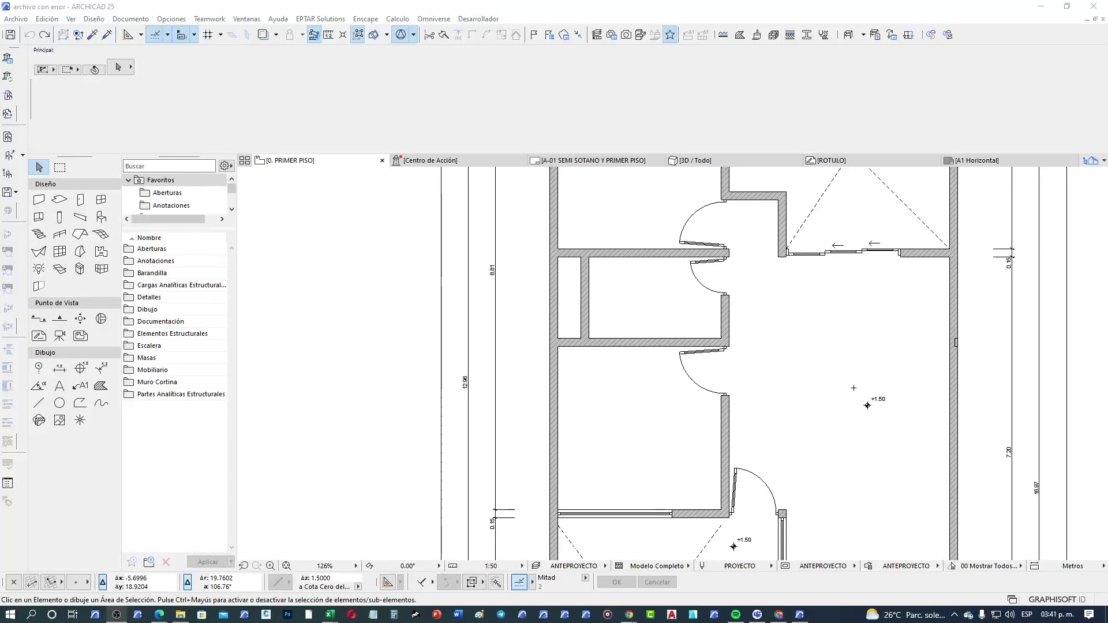
Place a 0.90 × 2.10 m Puerta 25 swing door in the interior wall.
left_click(796, 387)
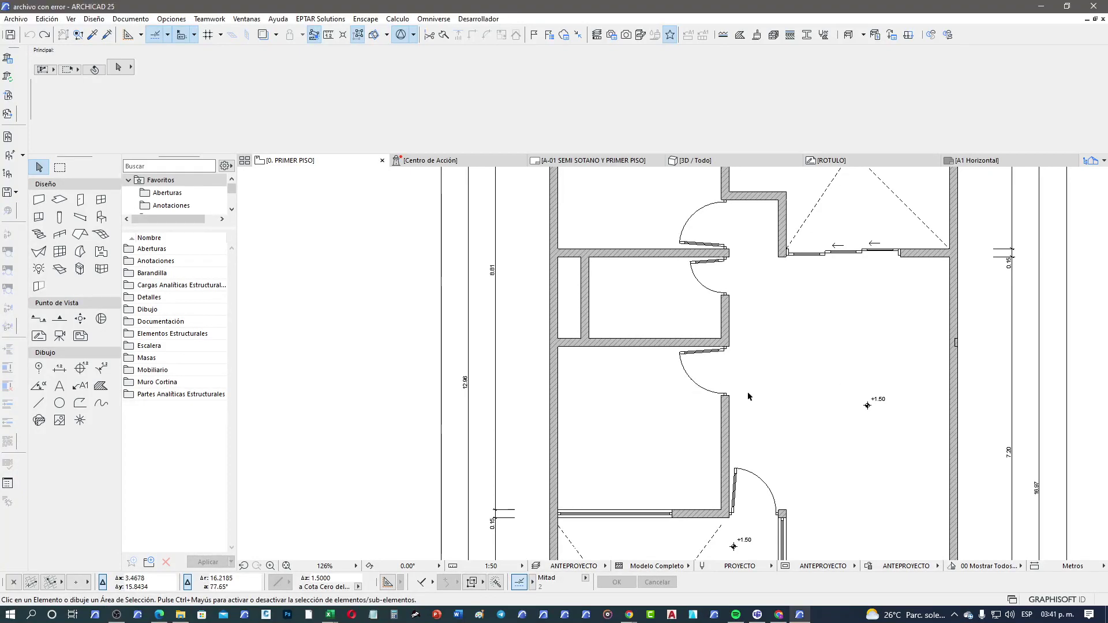
middle_click_drag(748, 396, 667, 373)
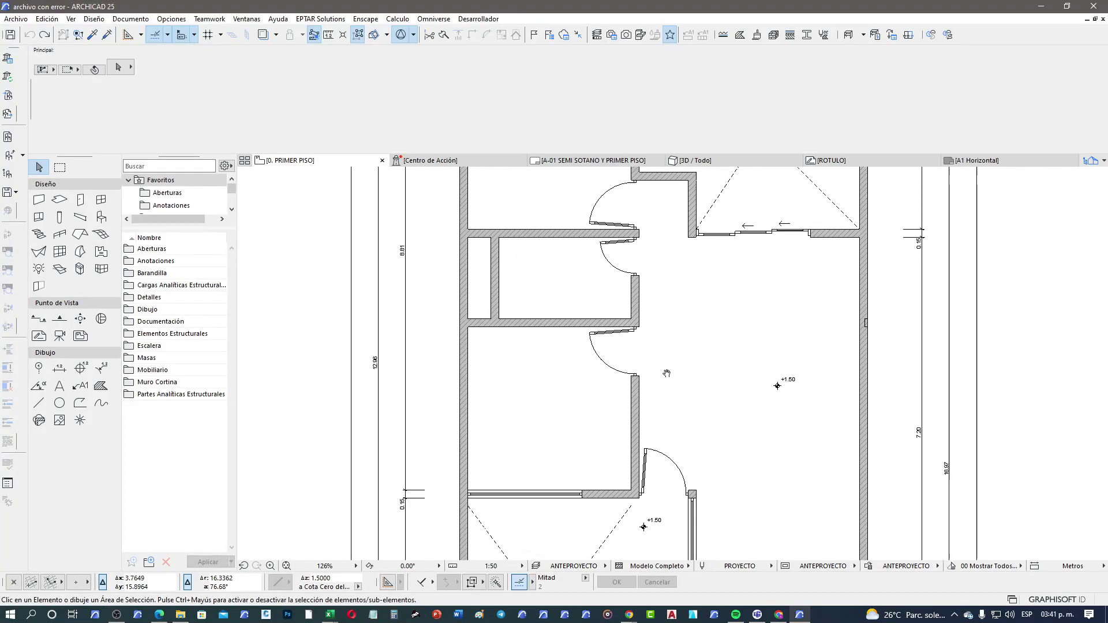
left_click(82, 206)
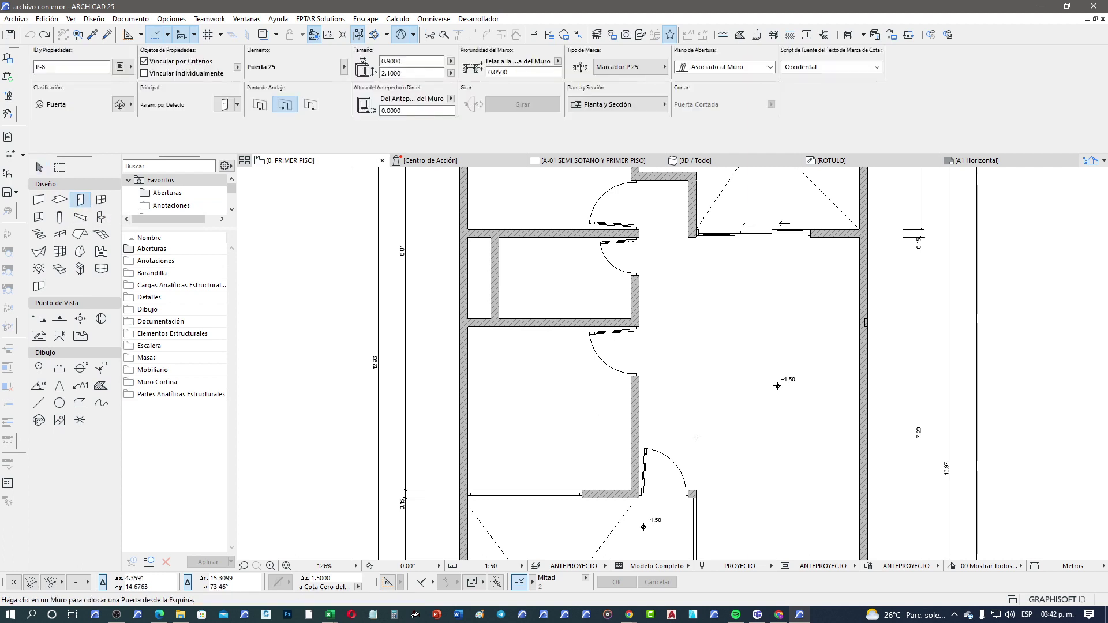
scroll(664, 416, "up", 3)
left_click(603, 399)
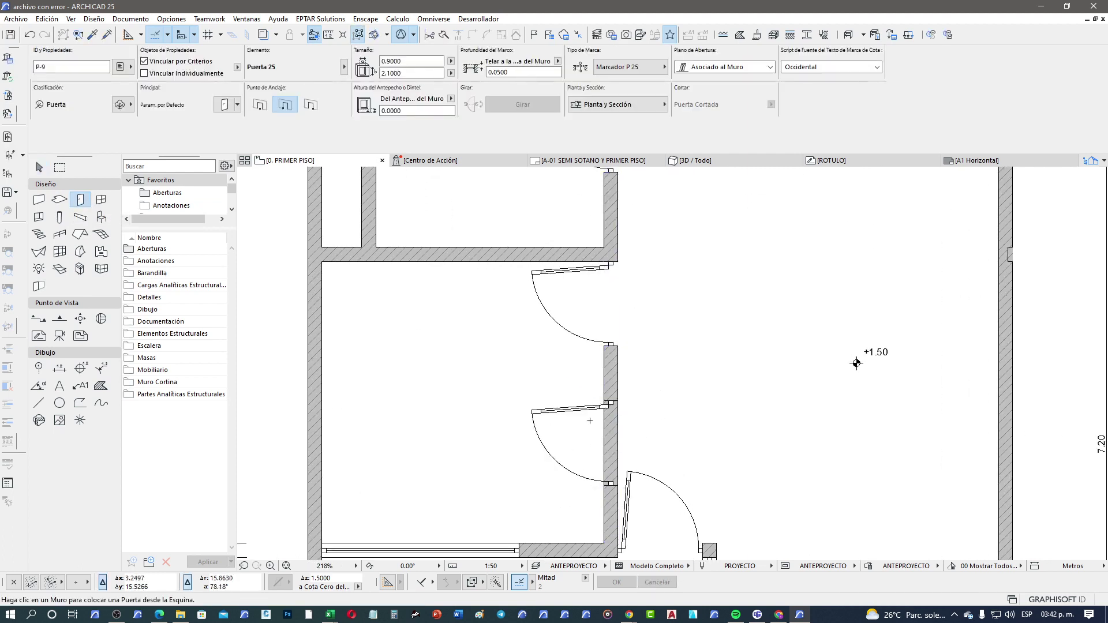
Return to the Arrow tool and select the wall carrying the doors.
left_click(39, 167)
scroll(479, 396, "down", 3)
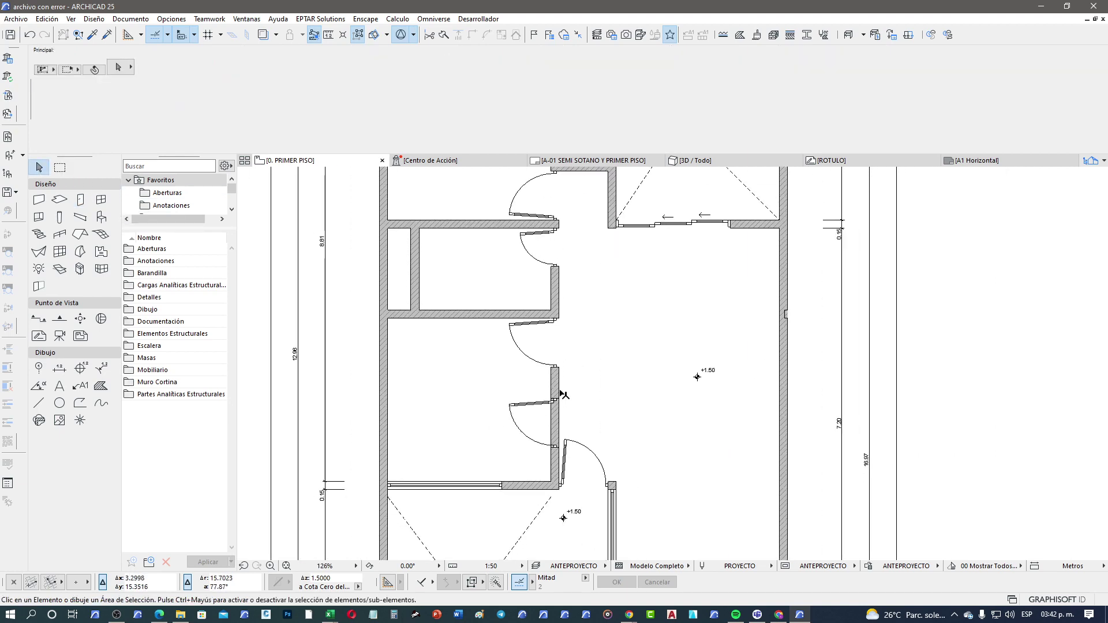
left_click(563, 394)
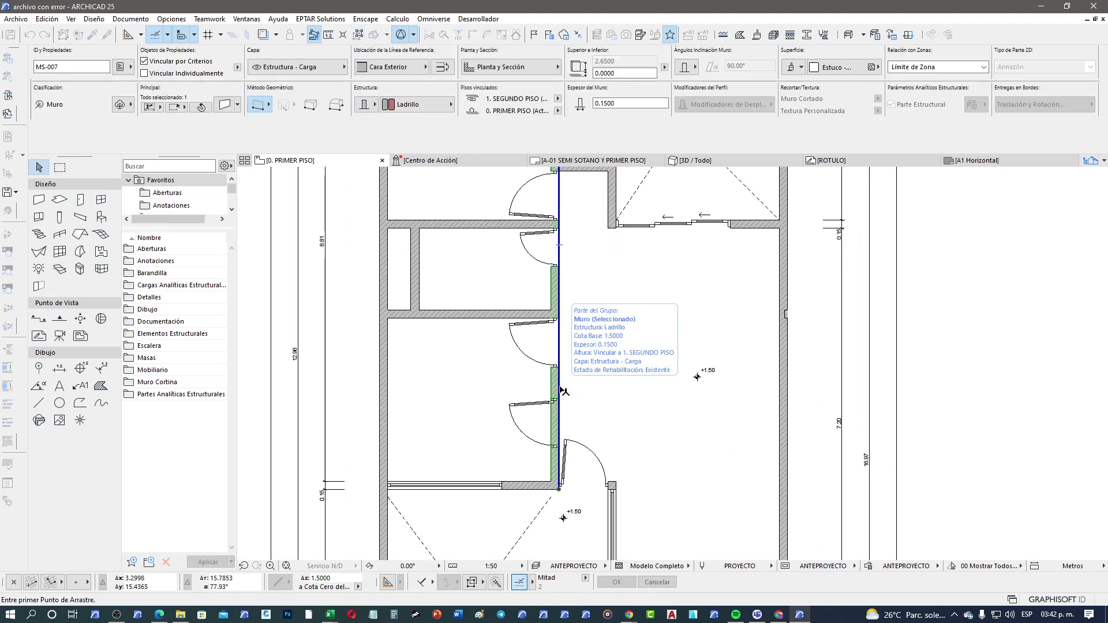
Move the door wall with Ctrl+D to the empty area left of the rooms.
left_click_drag(563, 394, 632, 397)
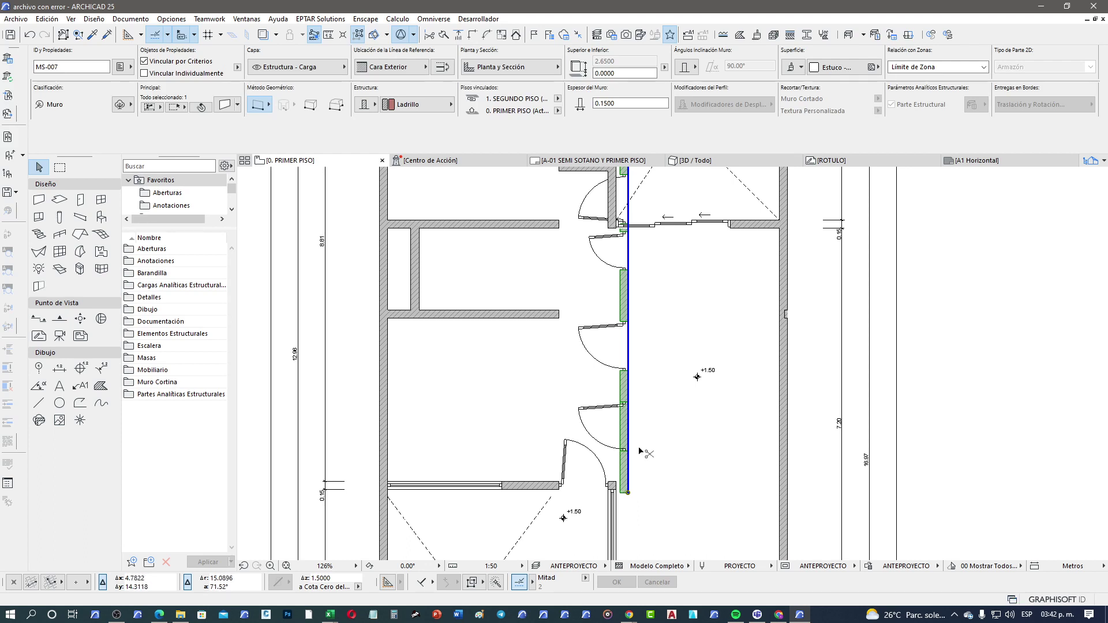
key("ctrl+d")
left_click(627, 433)
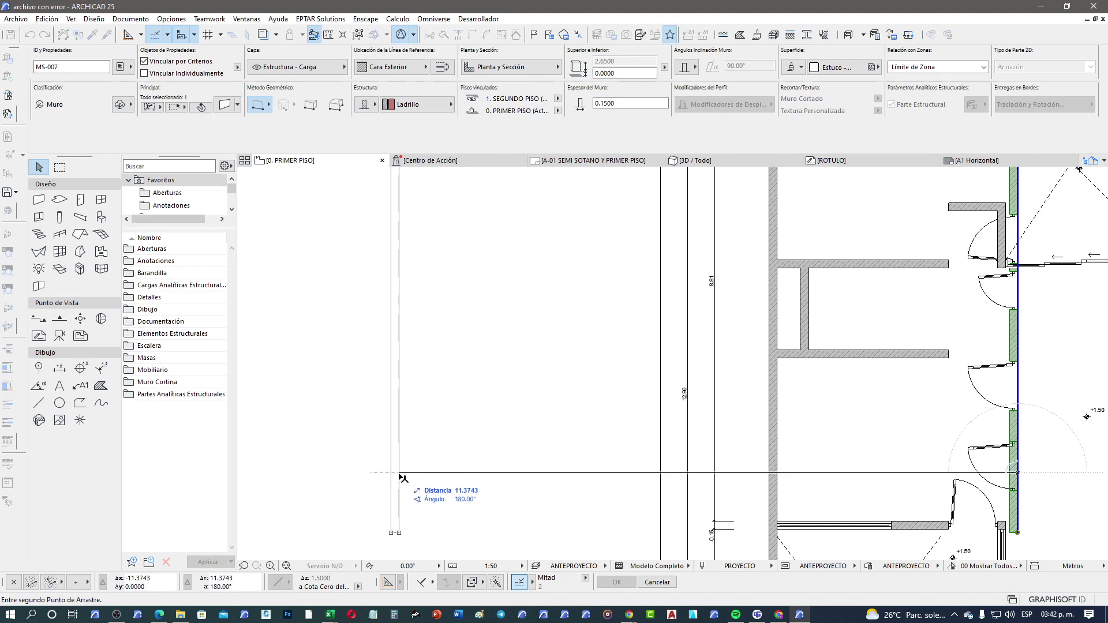
left_click(399, 472)
left_click(454, 434)
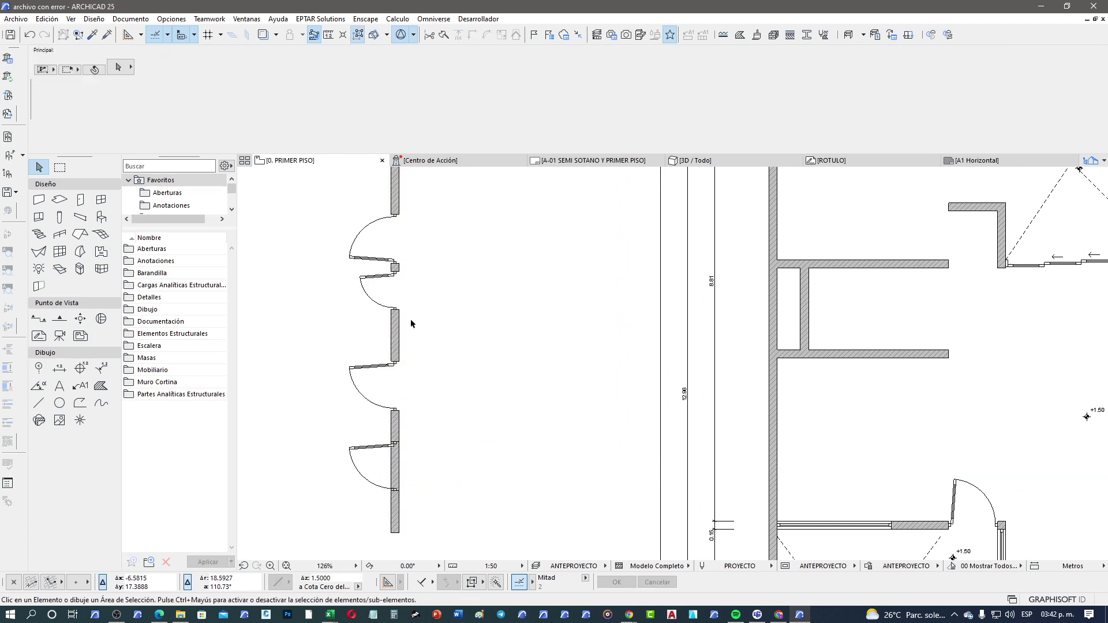
Stretch the wall's bottom end further down, well past its lowest door.
scroll(398, 468, "up", 3)
scroll(398, 467, "up", 1)
middle_click_drag(398, 467, 493, 334)
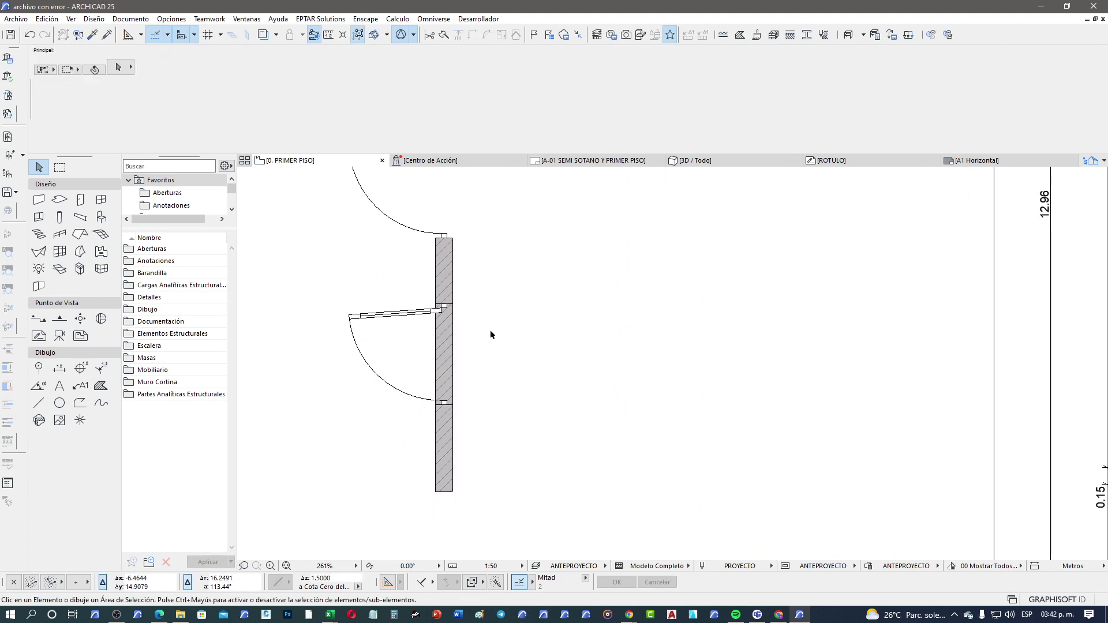
scroll(490, 400, "down", 1)
scroll(473, 438, "down", 2)
middle_click_drag(473, 438, 496, 298)
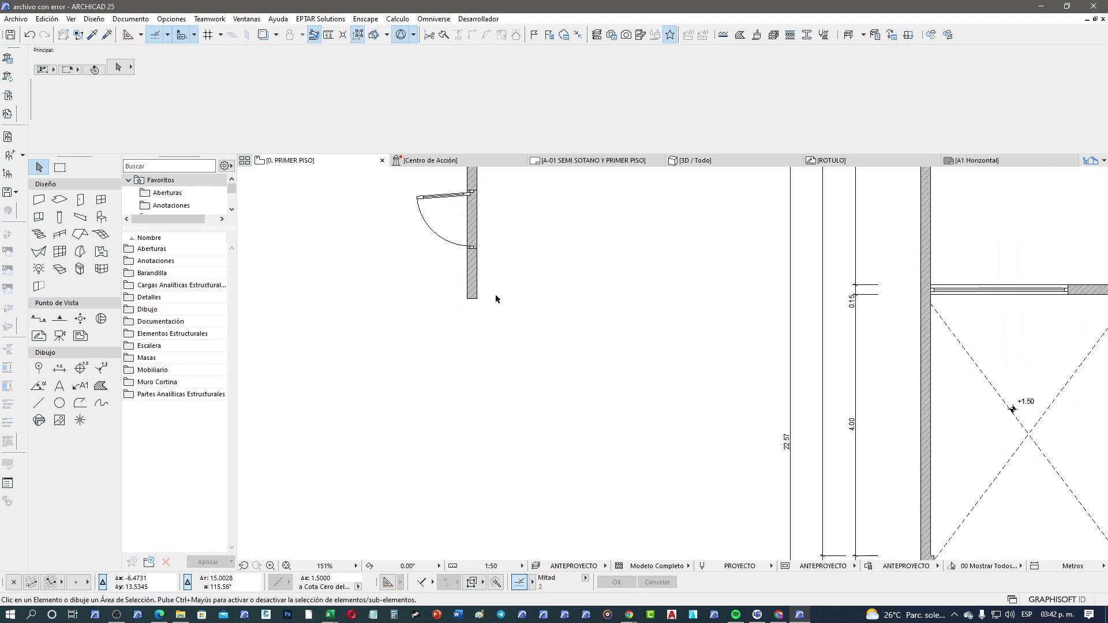
left_click(477, 298)
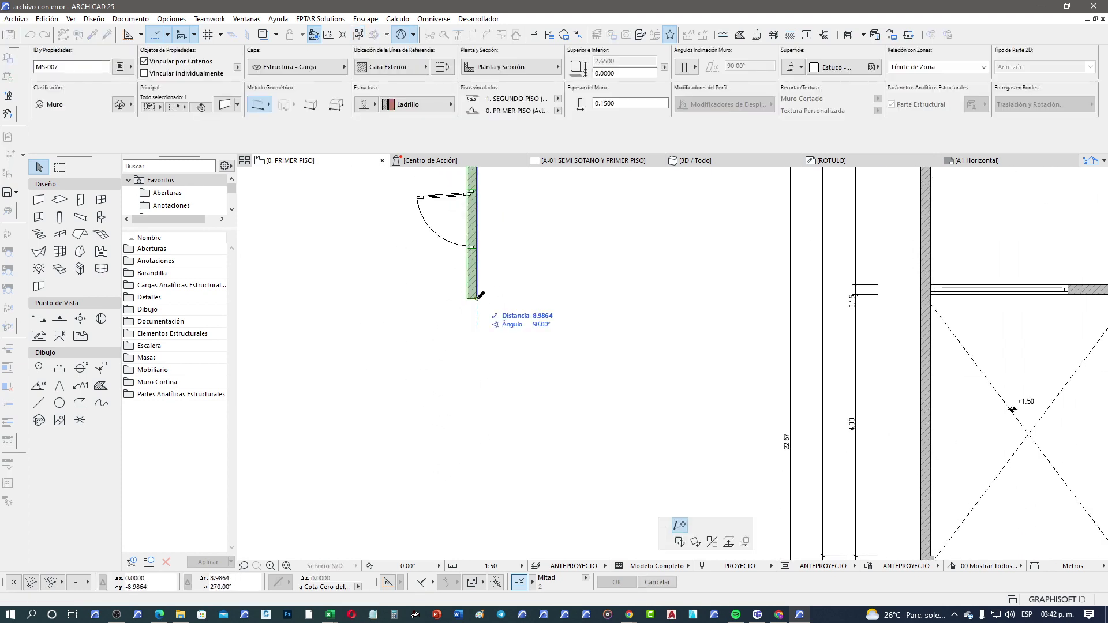
left_click(484, 457)
key("Escape")
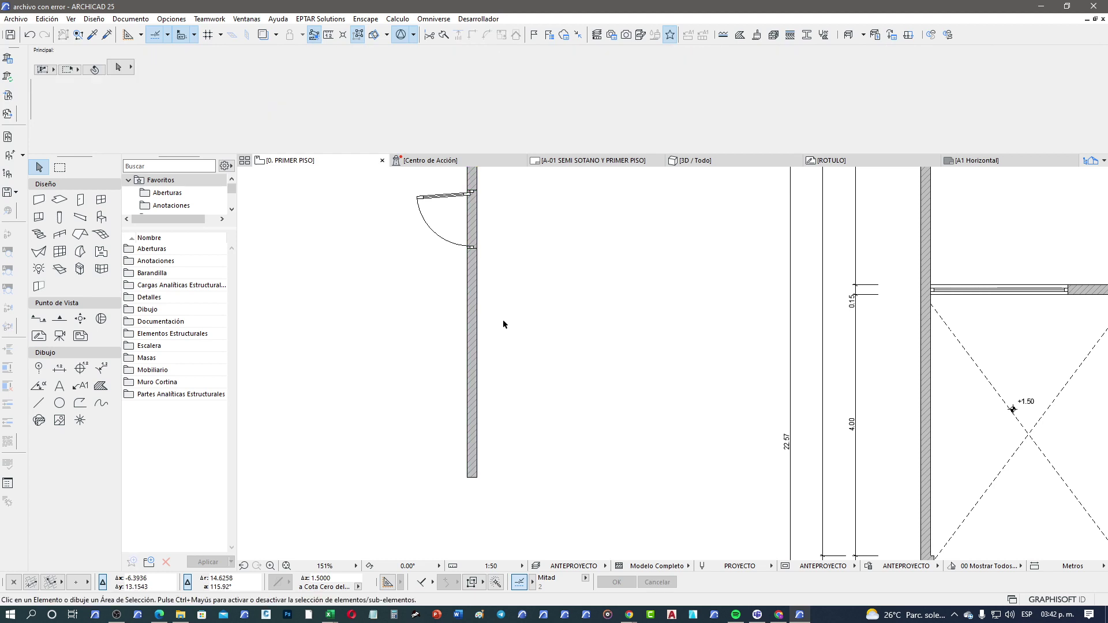
middle_click_drag(504, 320, 428, 381)
Place a Ventana Curvada 25 window in the lower part of the wall.
left_click(101, 199)
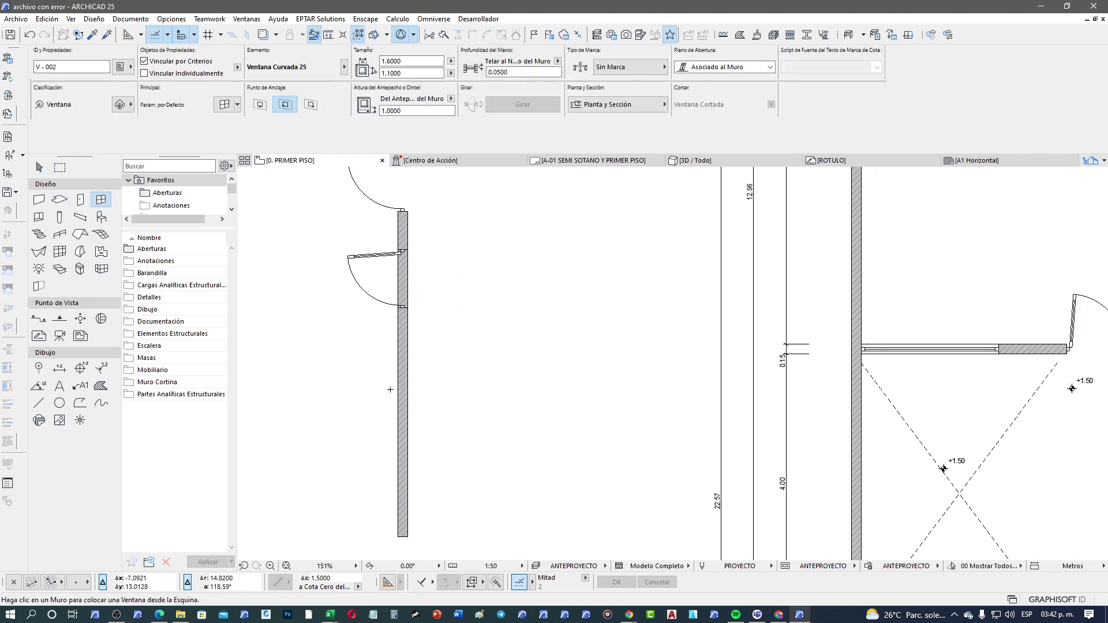
left_click(400, 393)
scroll(432, 401, "up", 1)
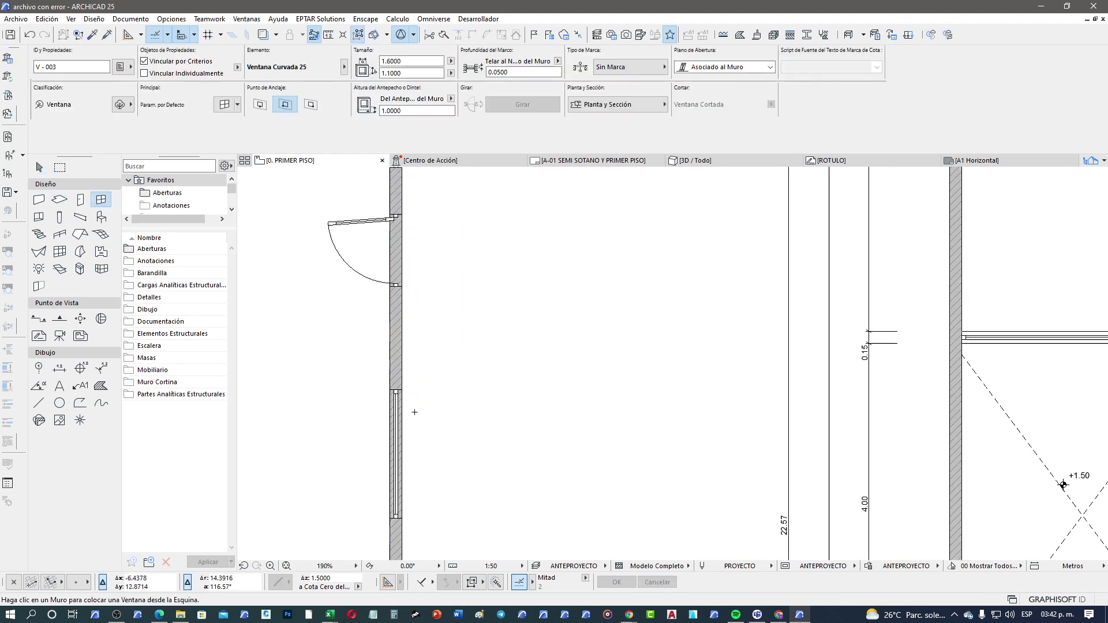
scroll(432, 401, "up", 1)
middle_click_drag(436, 324, 393, 421)
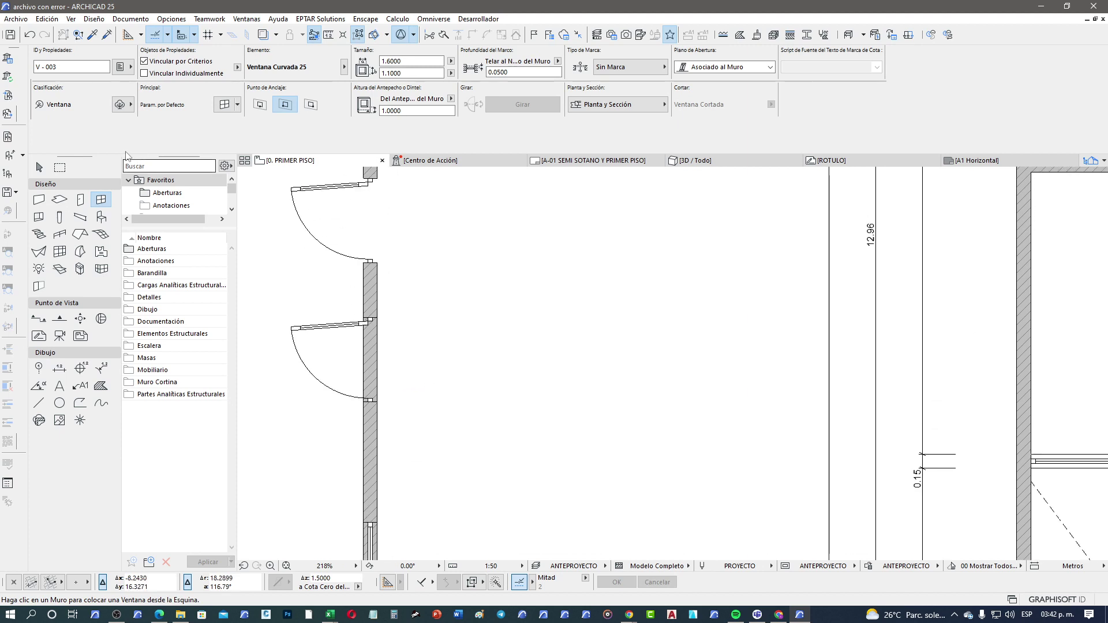
Check the new opening, then select the wall with its openings.
left_click(40, 168)
left_click(381, 327)
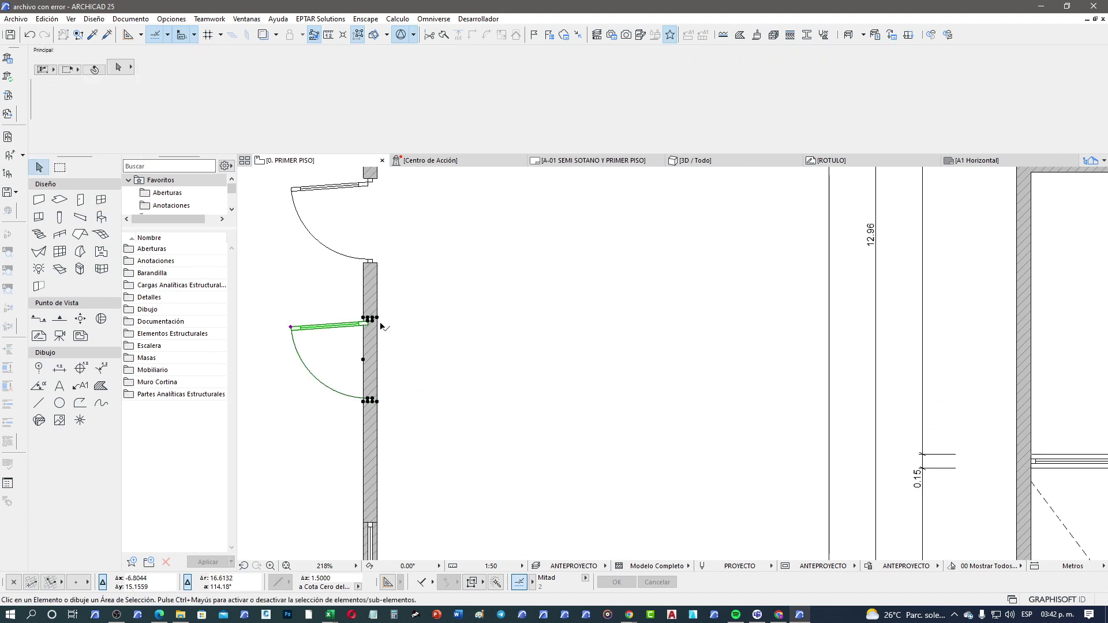
left_click(460, 316)
scroll(462, 306, "down", 1)
scroll(450, 404, "down", 2)
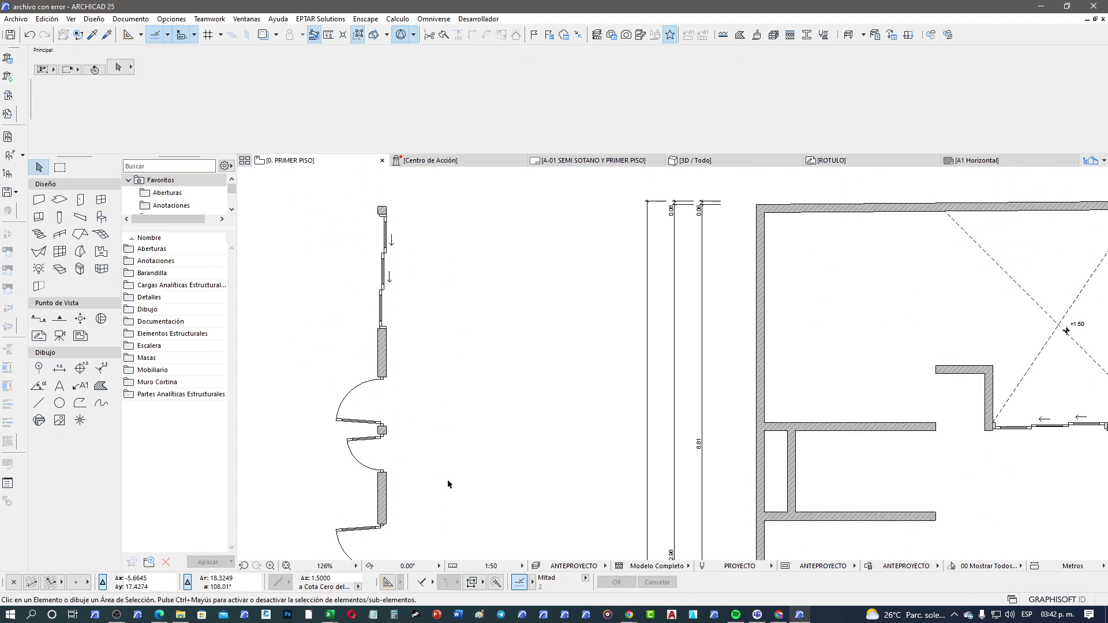
scroll(385, 212, "up", 2)
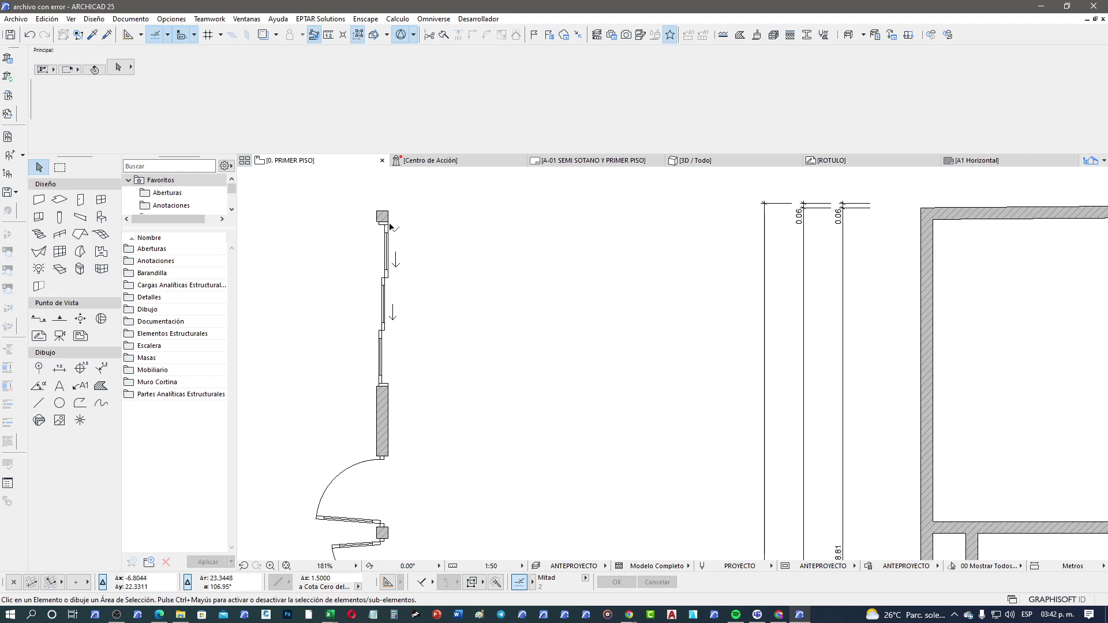
left_click(391, 220)
Drag a copy of the wall to the right with Ctrl+Shift+D.
key("ctrl+shift+d")
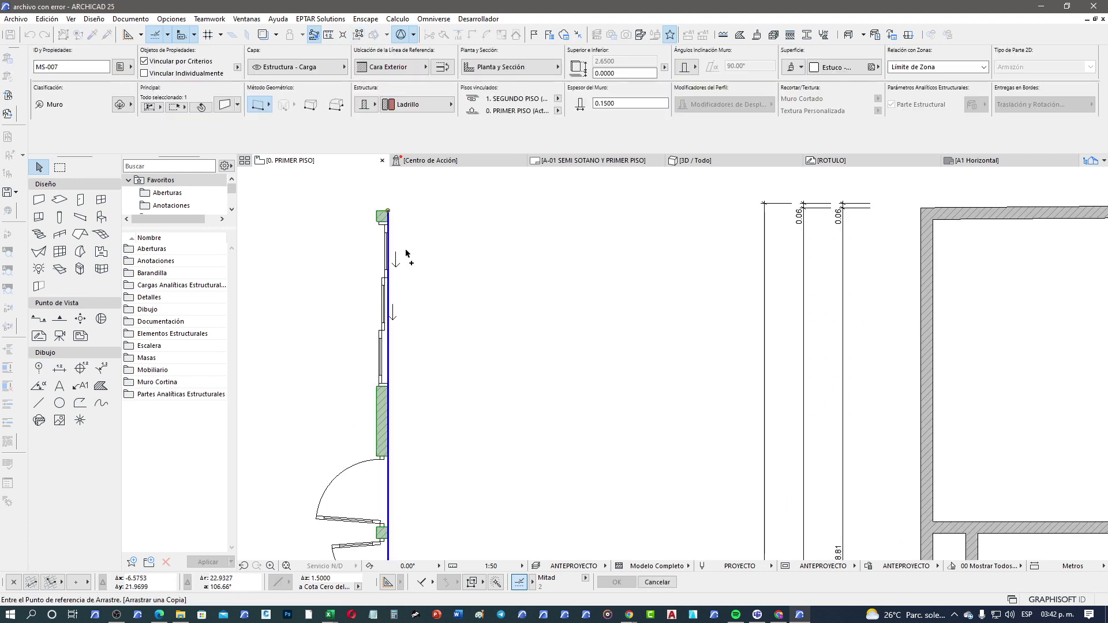
left_click(406, 250)
left_click(609, 252)
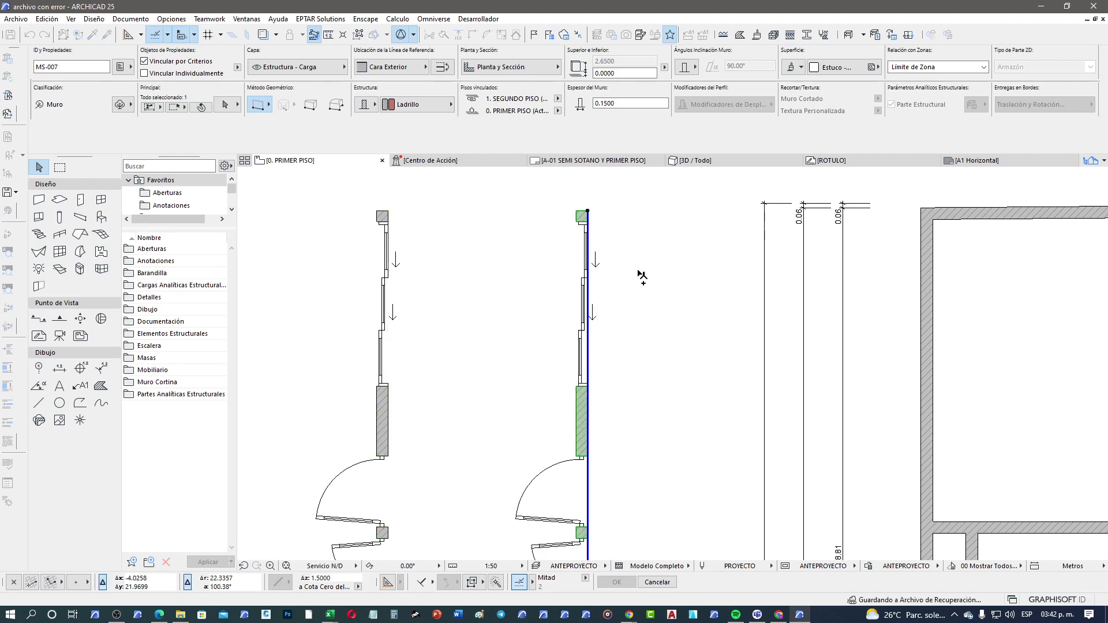
key("Escape")
Delete the two upper doors from the copied wall.
left_click(590, 225)
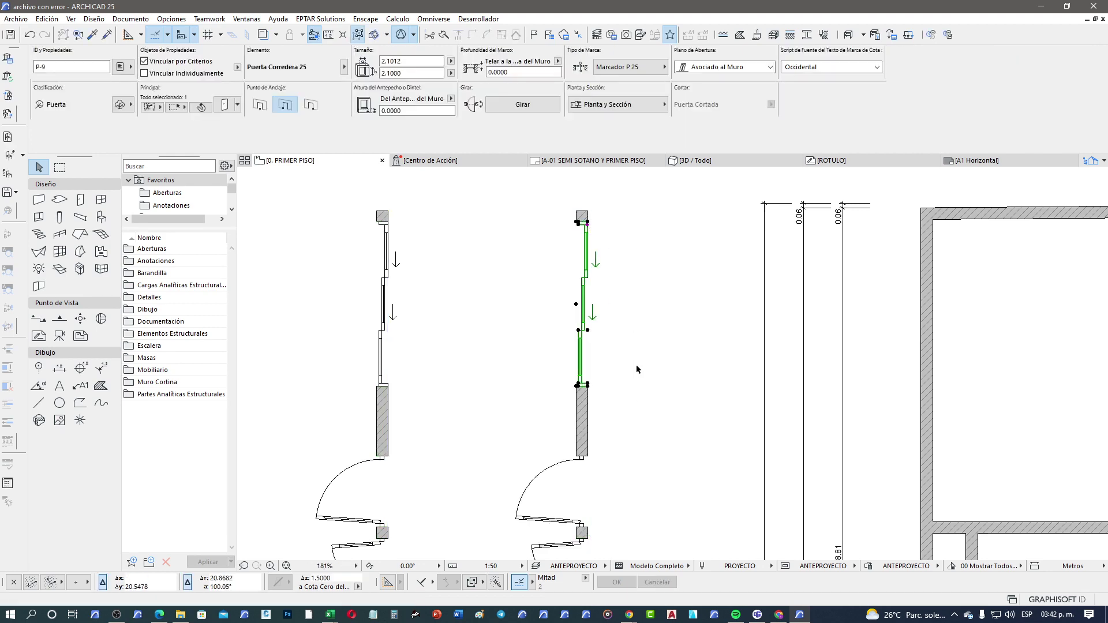
left_click(633, 468)
middle_click_drag(633, 469, 476, 204)
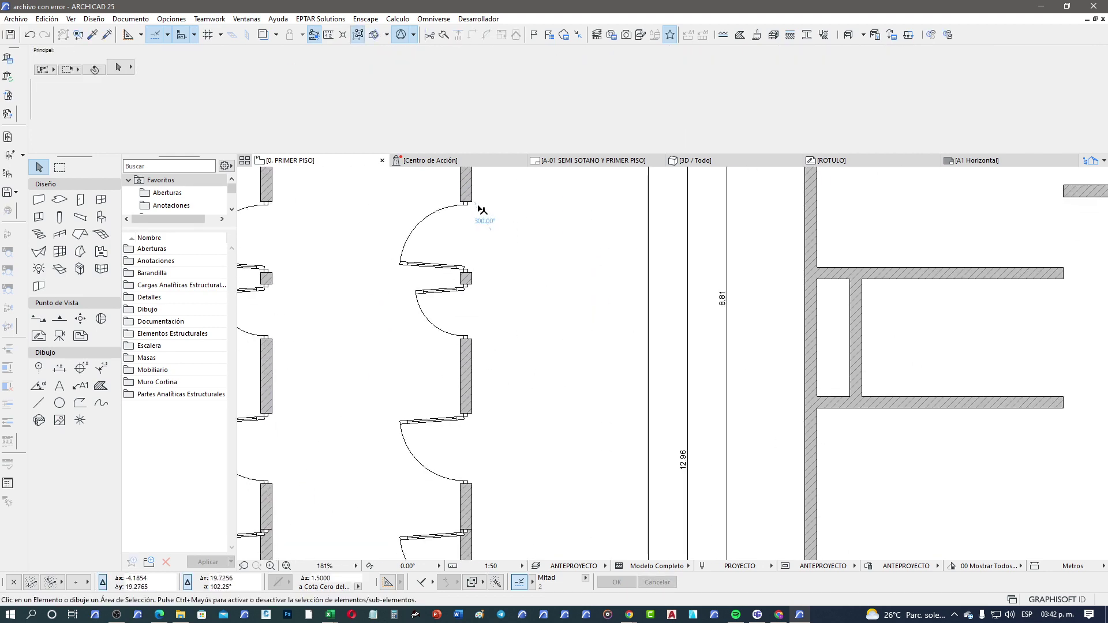
left_click(471, 278)
key("Delete")
left_click(471, 286)
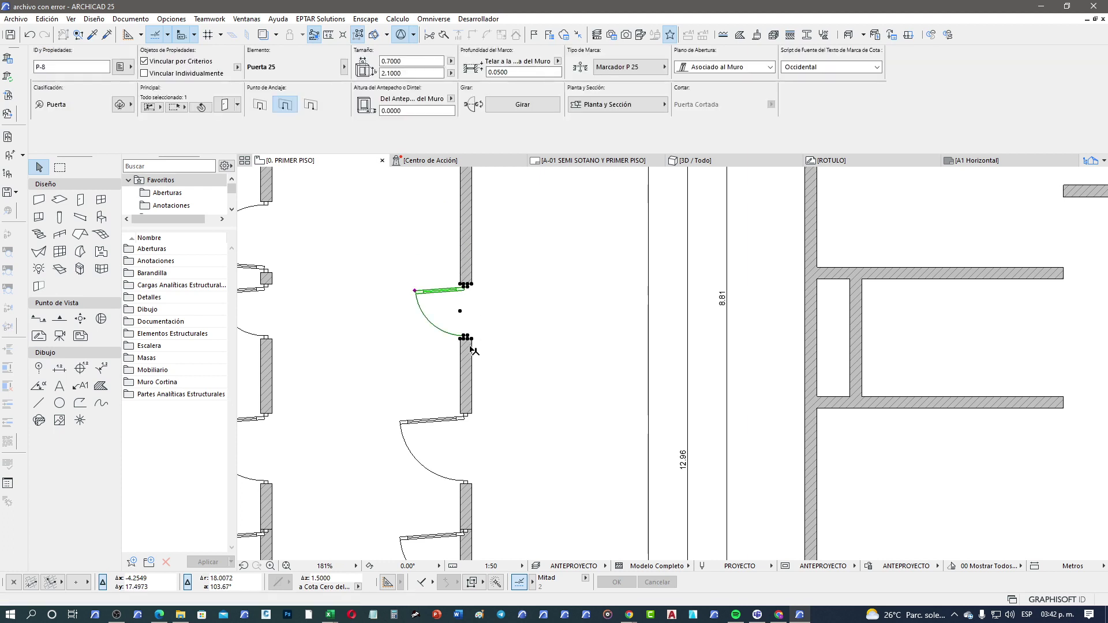
key("Delete")
key("Delete")
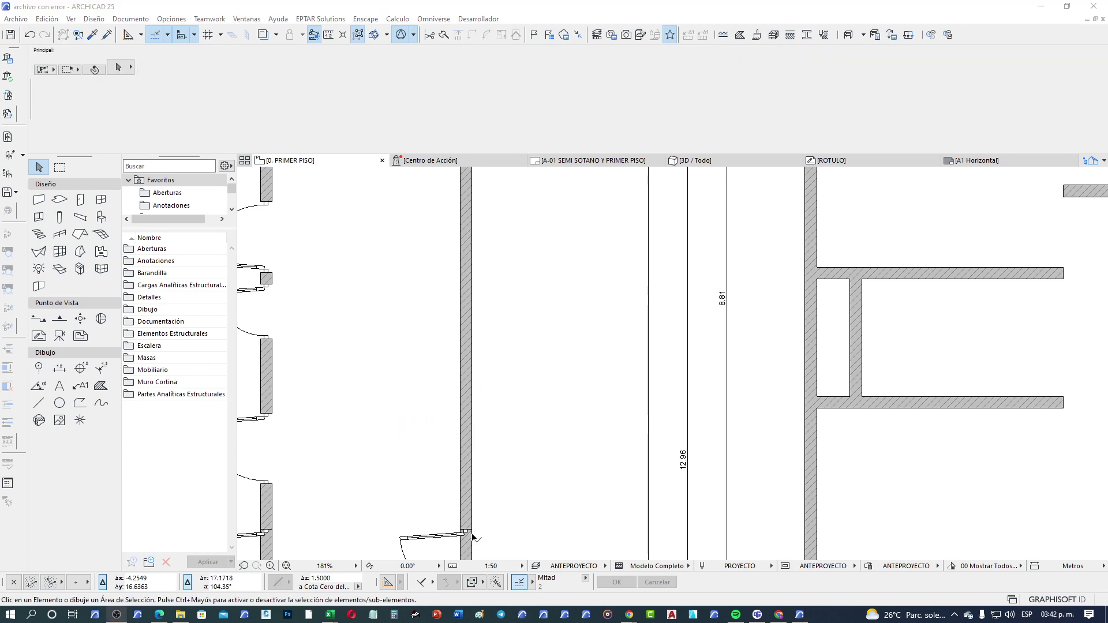
Delete the remaining door and lower opening, leaving the copied wall bare.
middle_click_drag(472, 537, 461, 318)
left_click(445, 318)
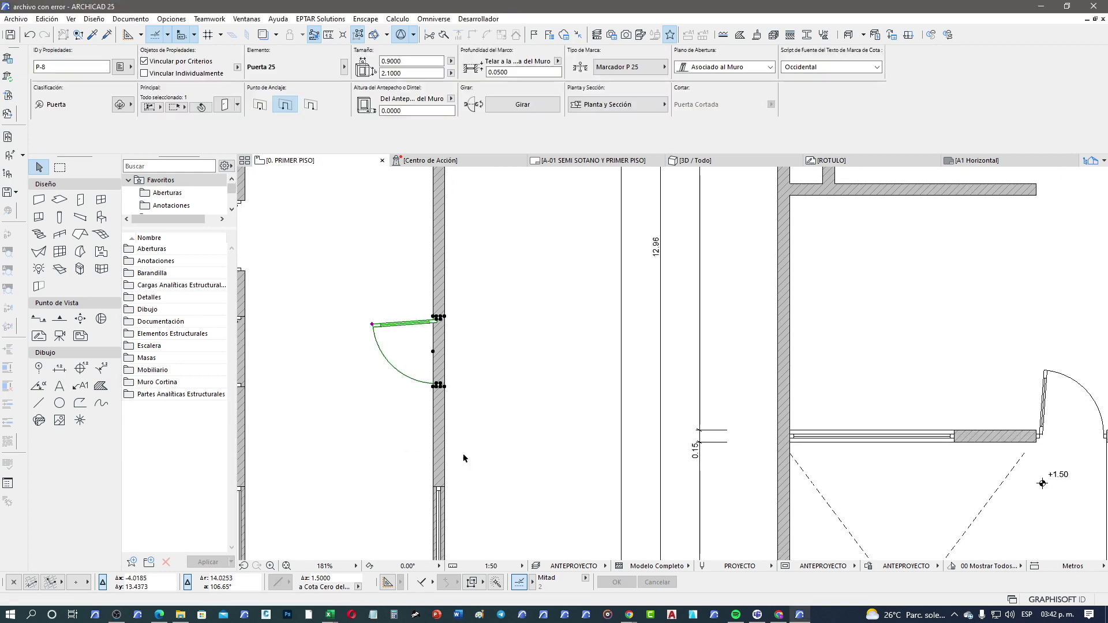
key("Delete")
left_click(447, 490)
key("Delete")
mouse_move(480, 469)
middle_mouse_down()
mouse_move(562, 329)
mouse_move(505, 445)
middle_mouse_up()
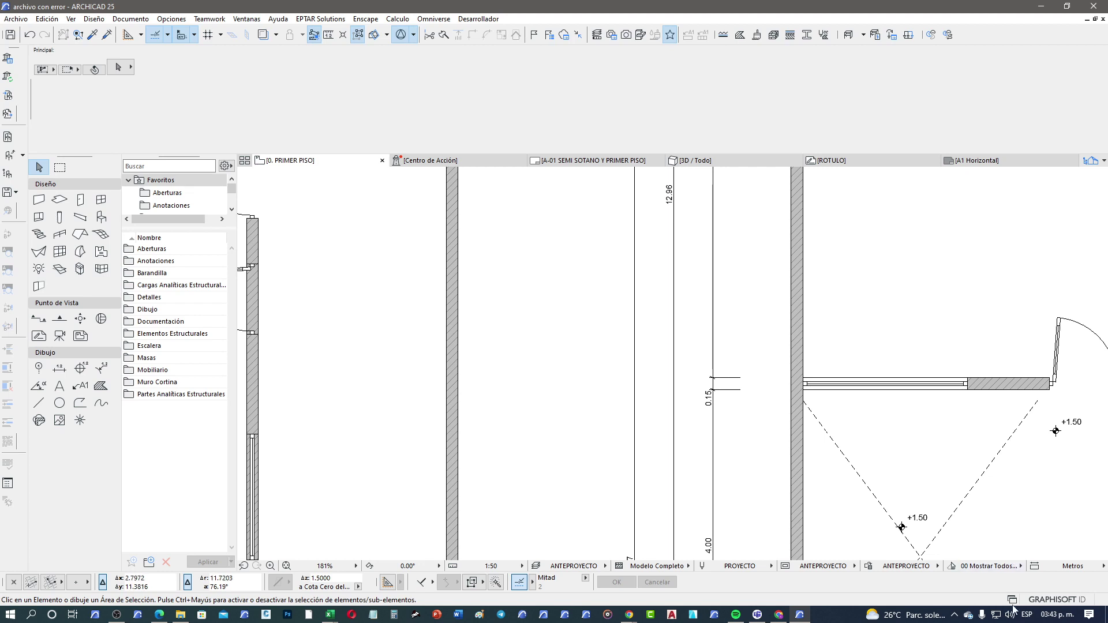
scroll(500, 311, "down", 2)
scroll(532, 314, "down", 2)
middle_click_drag(532, 314, 510, 361)
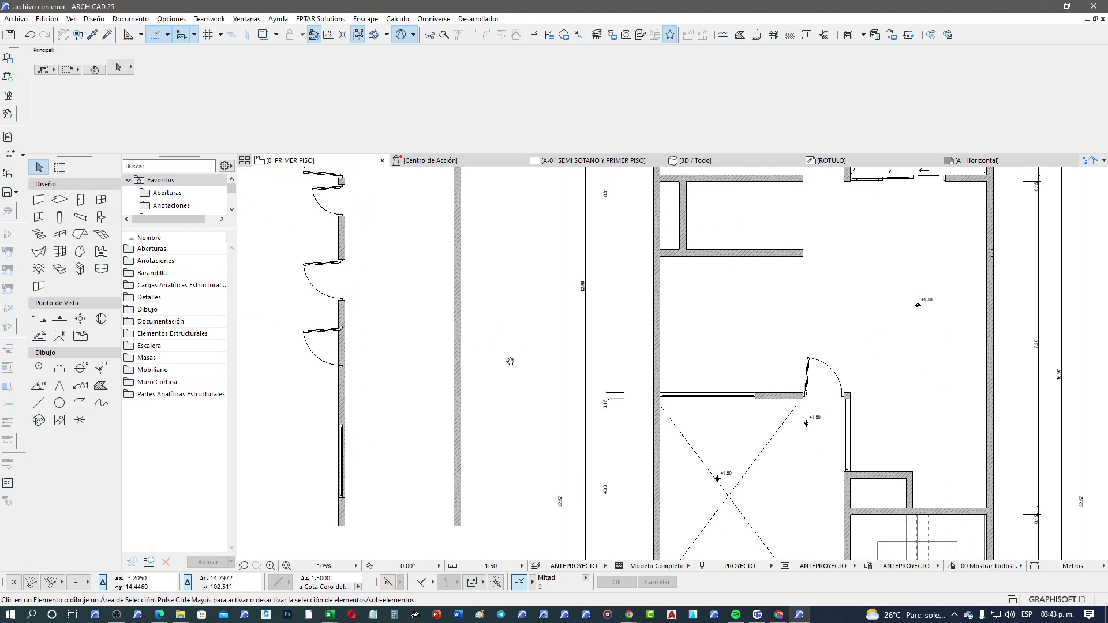
middle_click_drag(442, 332, 421, 358)
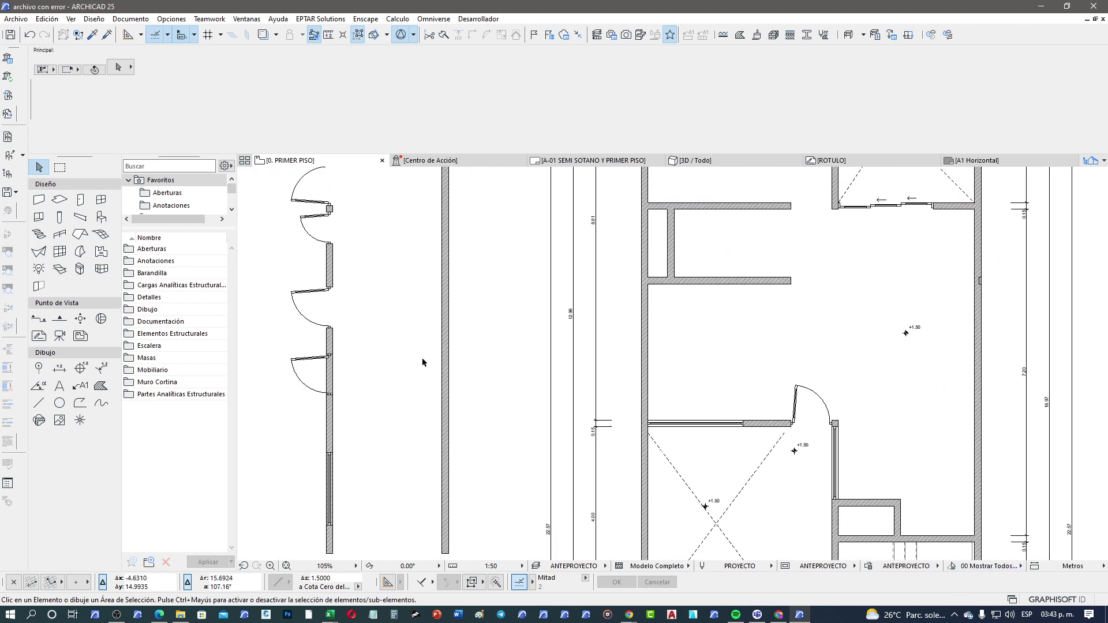
Make Abertura Rectangular 25 the default door, sill measured from the wall base ('Del Antepecho a la Base del Muro').
left_click(81, 202)
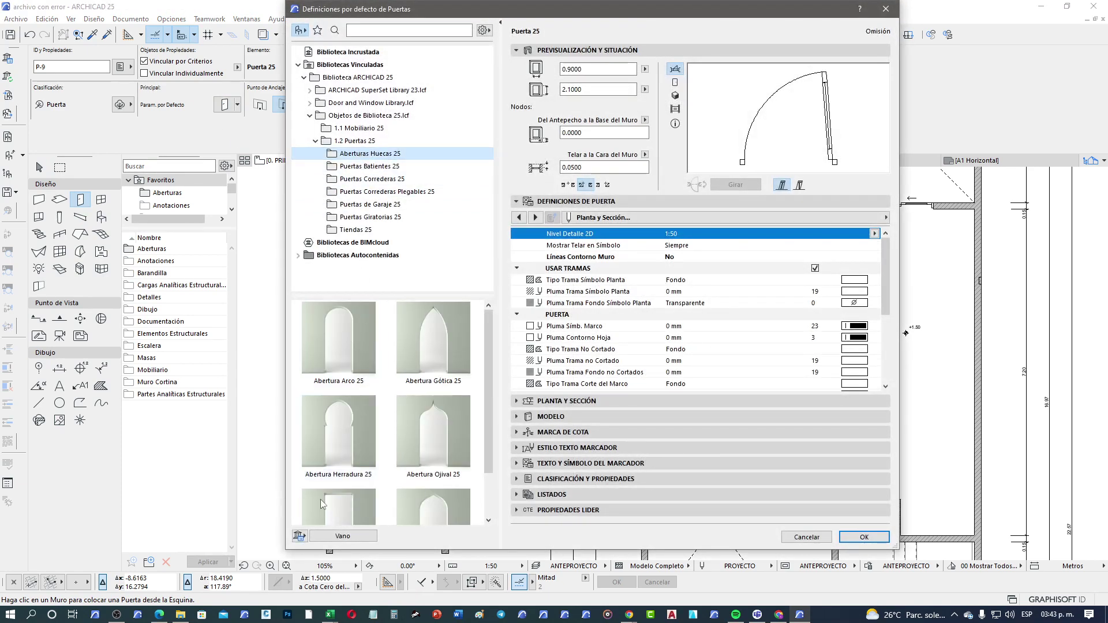
left_click(320, 500)
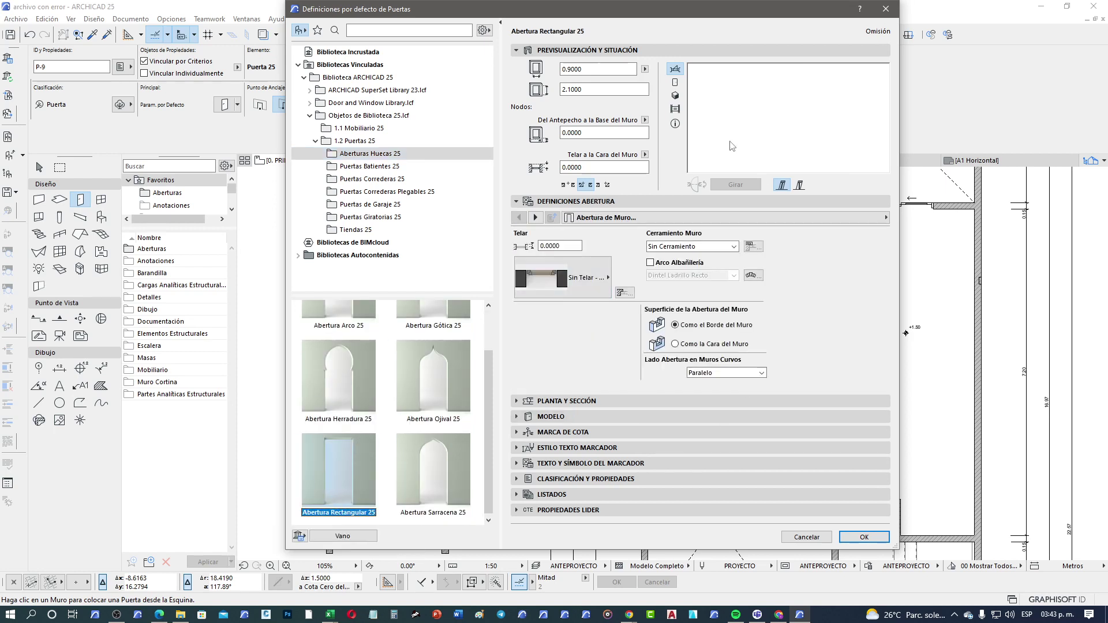
left_click_drag(600, 133, 558, 131)
left_click(645, 119)
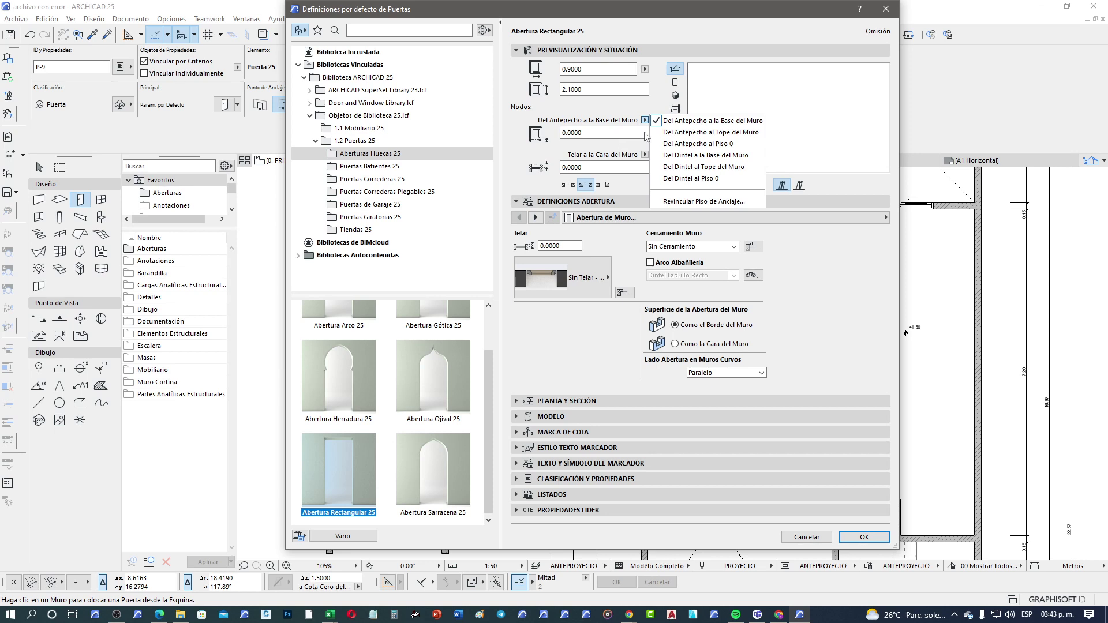
left_click(763, 121)
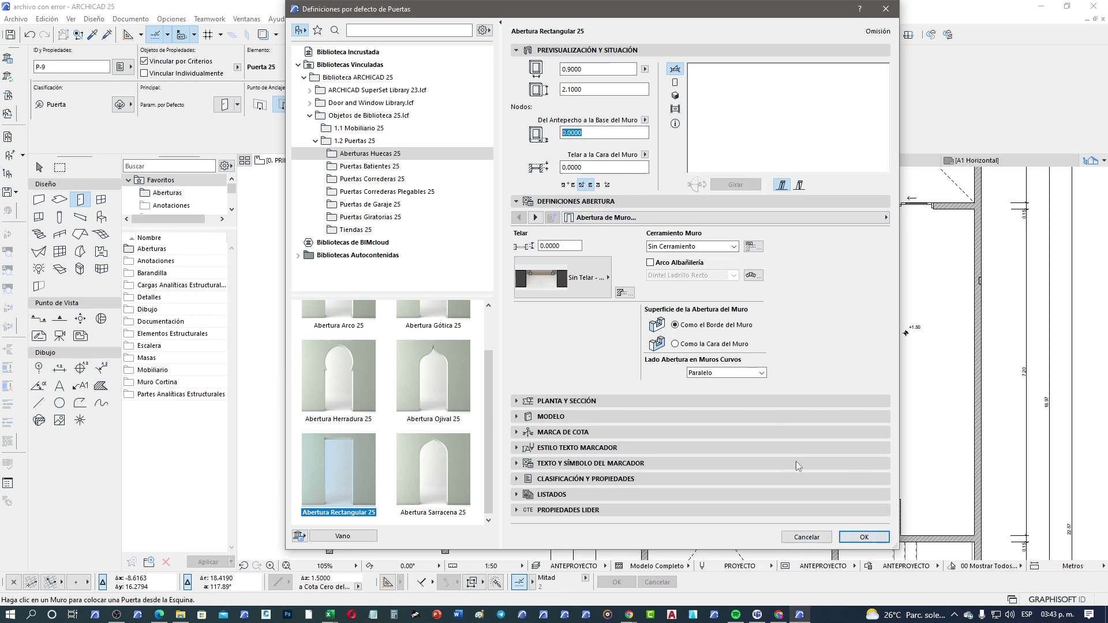
left_click(864, 538)
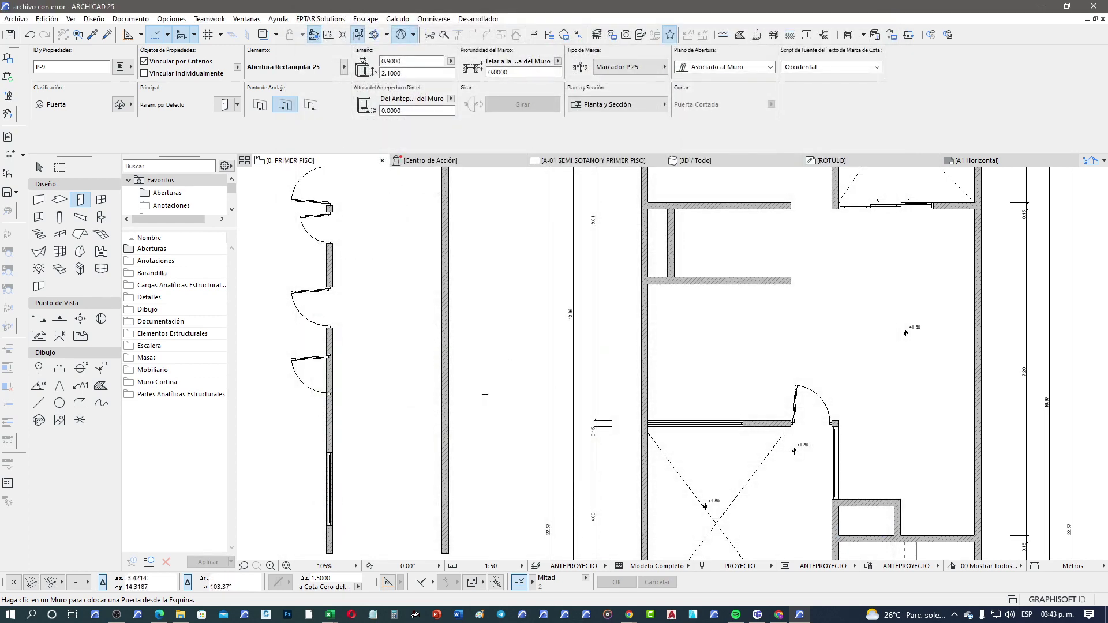
Place a rectangular door opening in the left wall, then open Window Default Settings.
left_click(447, 455)
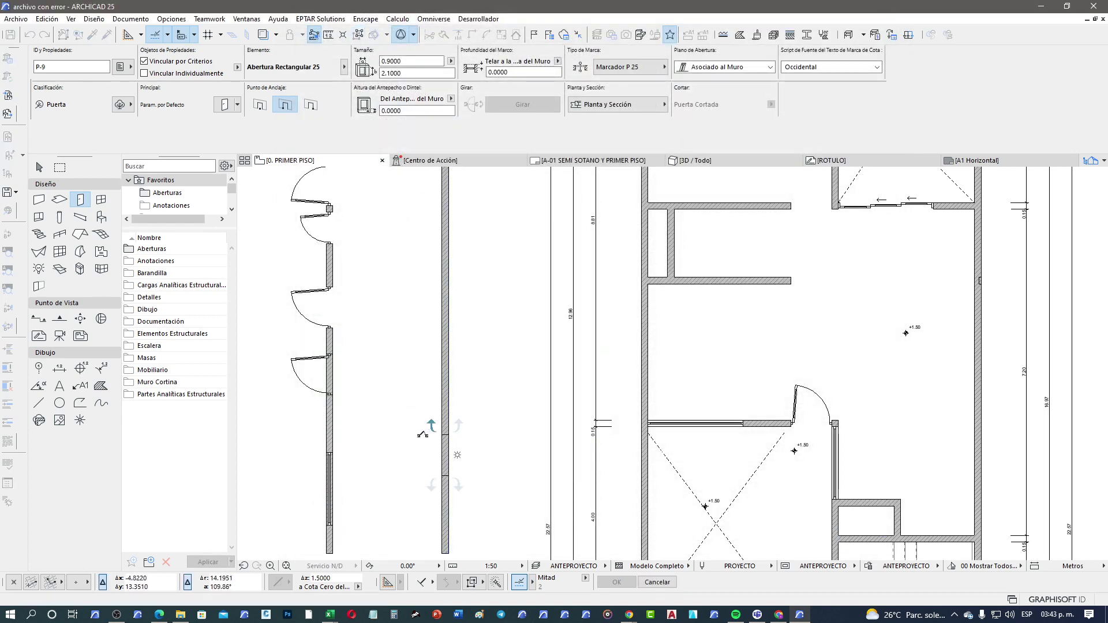
scroll(450, 476, "up", 1)
scroll(449, 476, "up", 3)
scroll(386, 543, "down", 3)
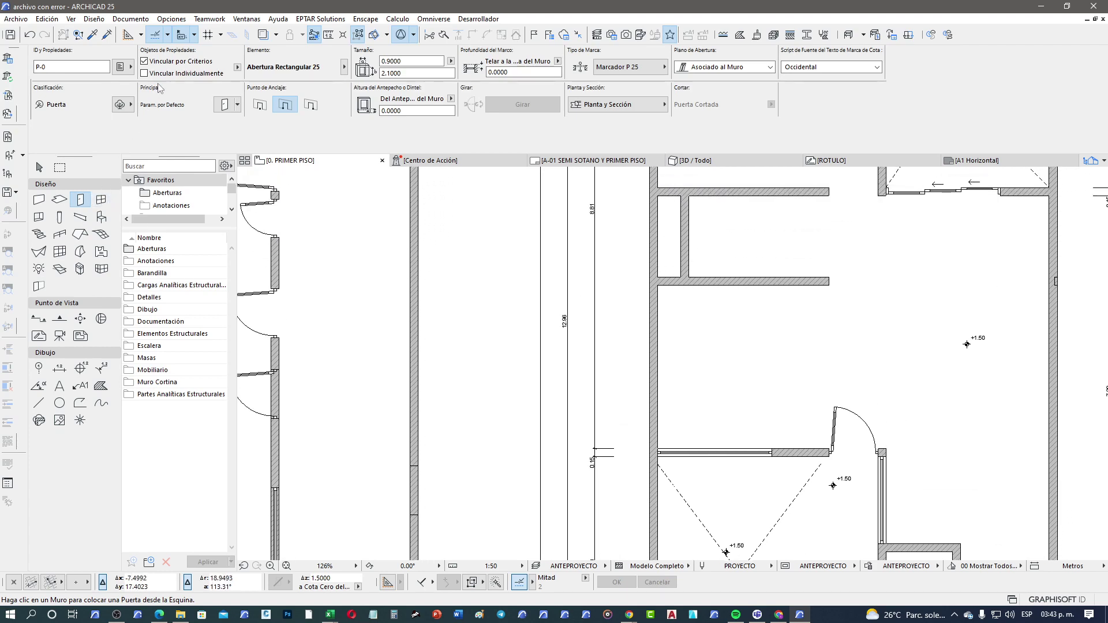
left_click(102, 200)
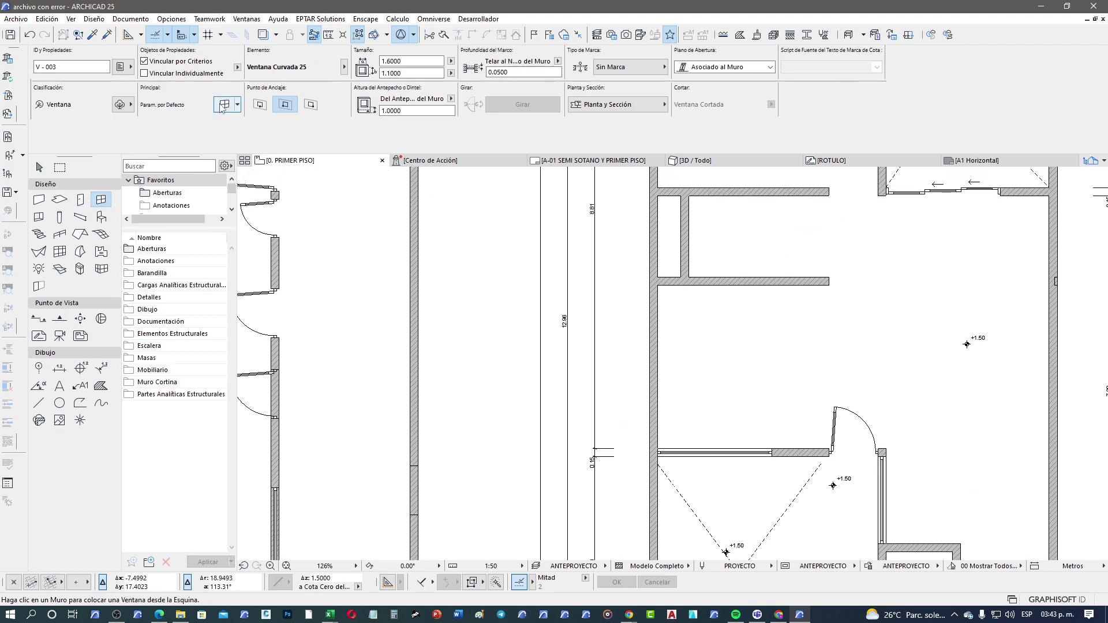
key("ctrl+t")
Choose Ventana Multicaras 25 and place a 1.00 × 1.00 m window in the left wall.
left_click(488, 234)
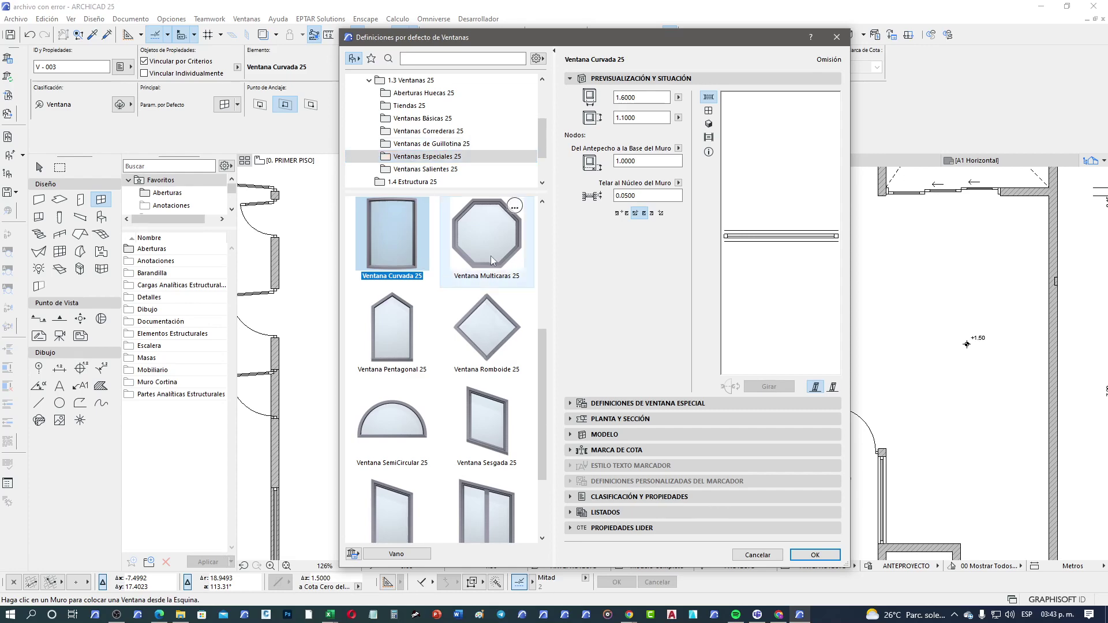
left_click(815, 554)
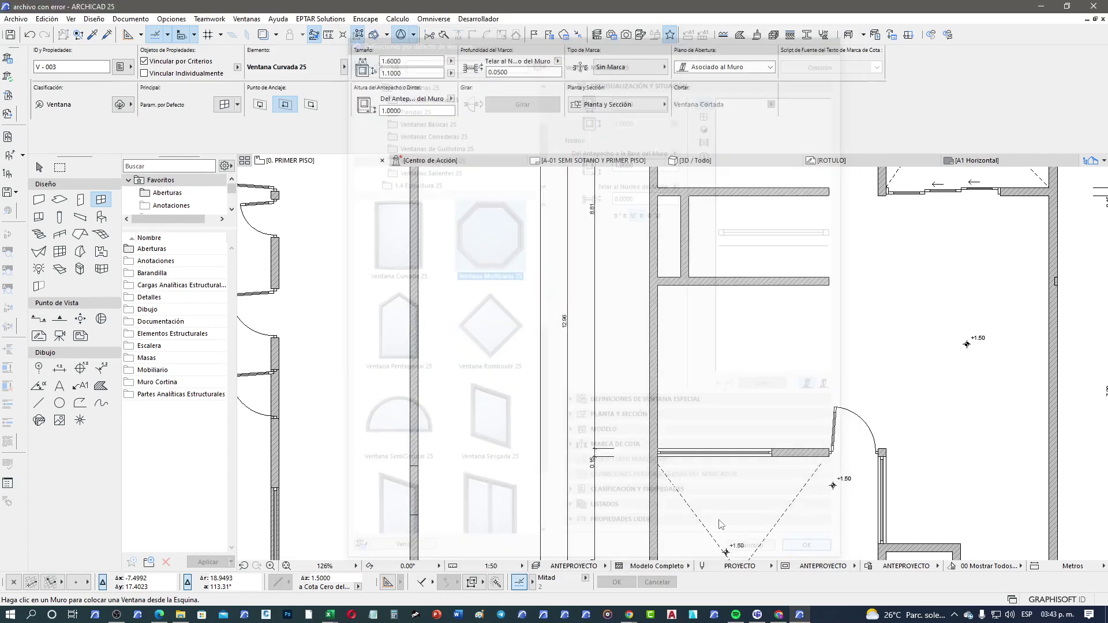
left_click(413, 438)
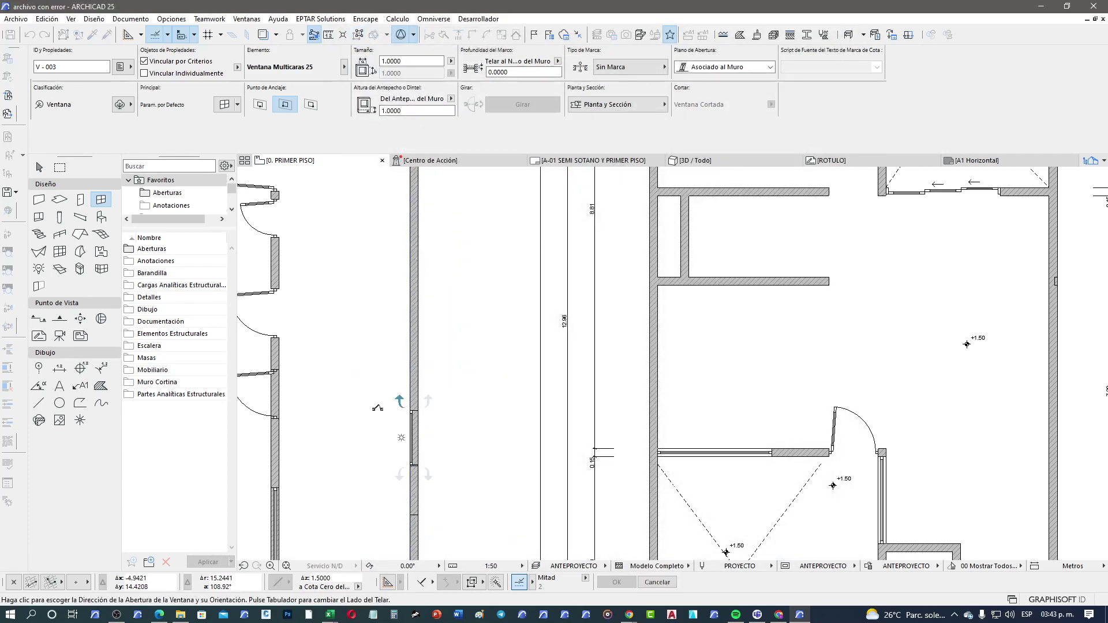
scroll(413, 445, "up", 3)
scroll(456, 438, "up", 2)
scroll(465, 404, "up", 1)
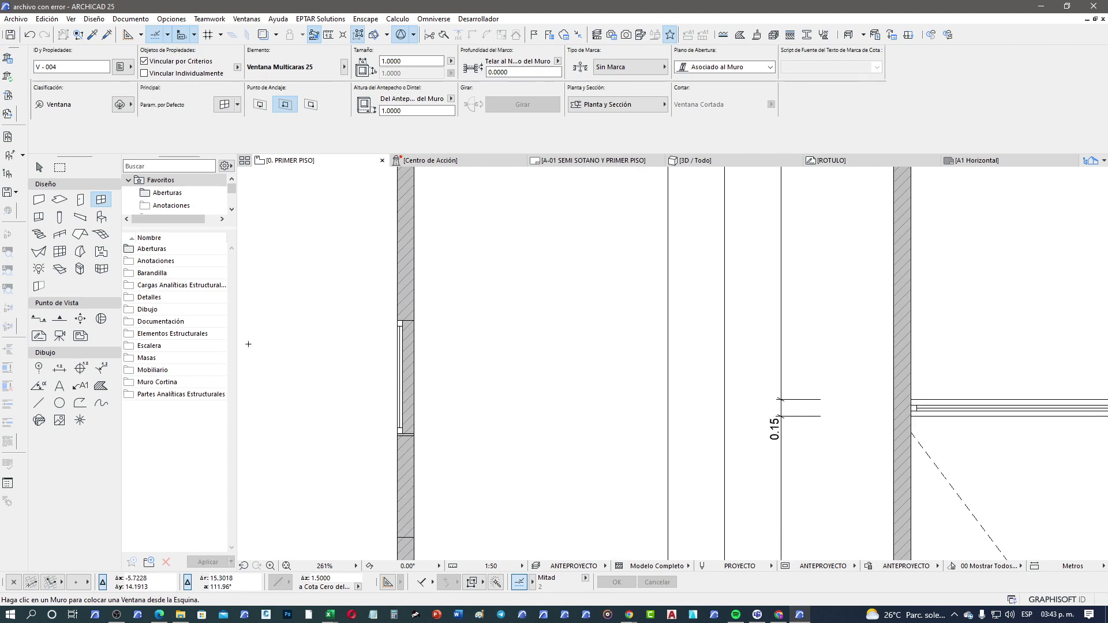
scroll(466, 329, "up", 1)
scroll(466, 329, "down", 2)
scroll(439, 346, "down", 2)
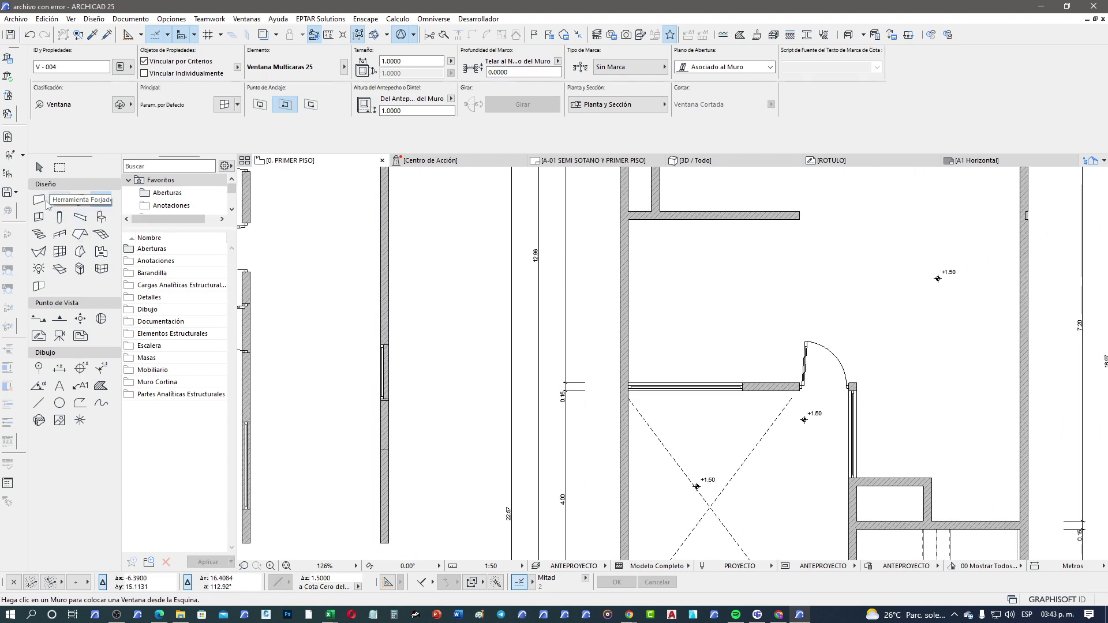
Draw a new vertical wall between the parallel walls.
key("w")
left_click(434, 194)
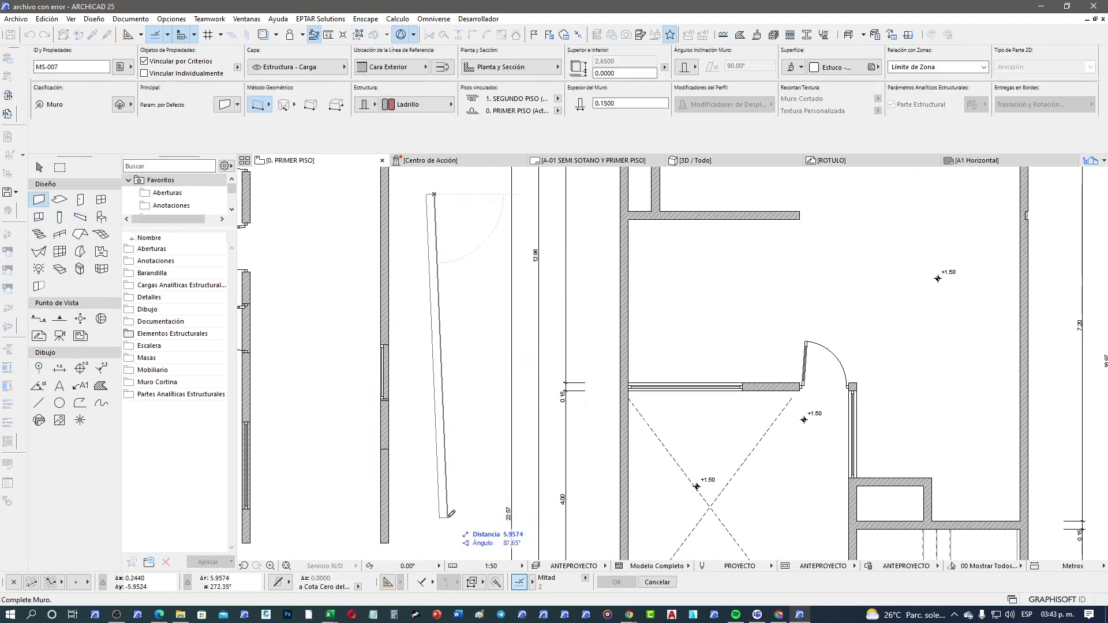
left_click(434, 520)
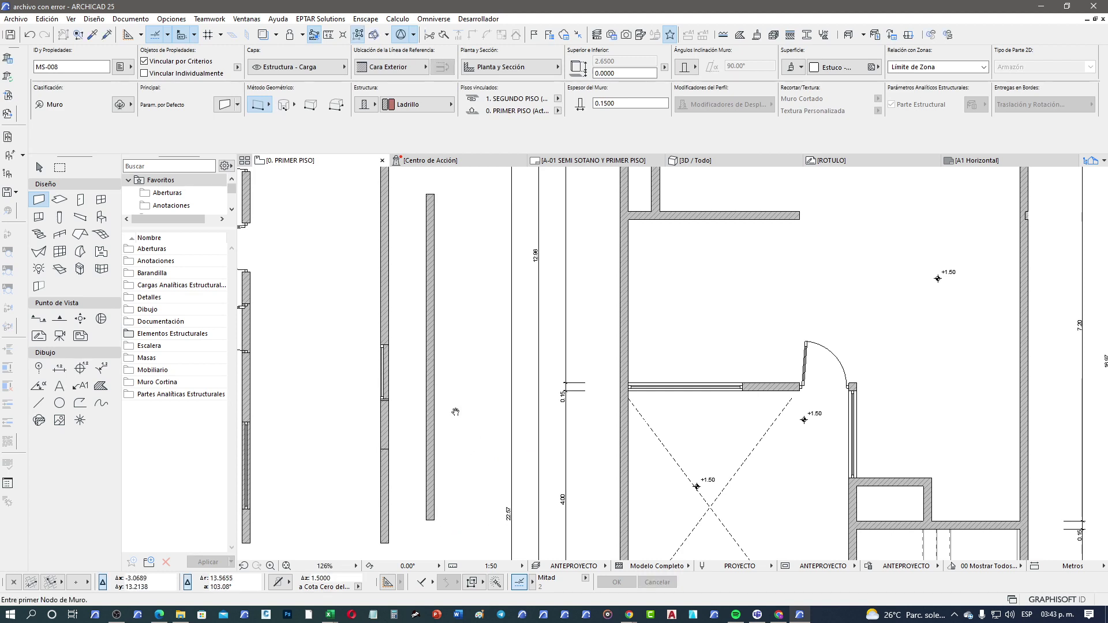
Add a door opening at the new wall's lower end and a Ventana Multicaras 25 window above it.
left_click(80, 199)
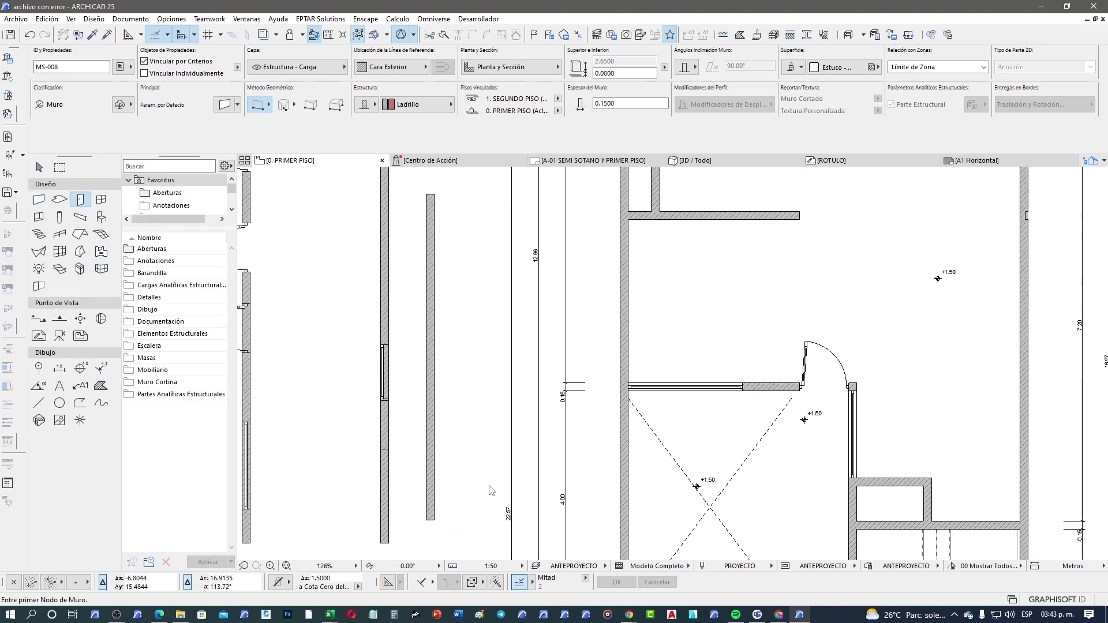
left_click(430, 489)
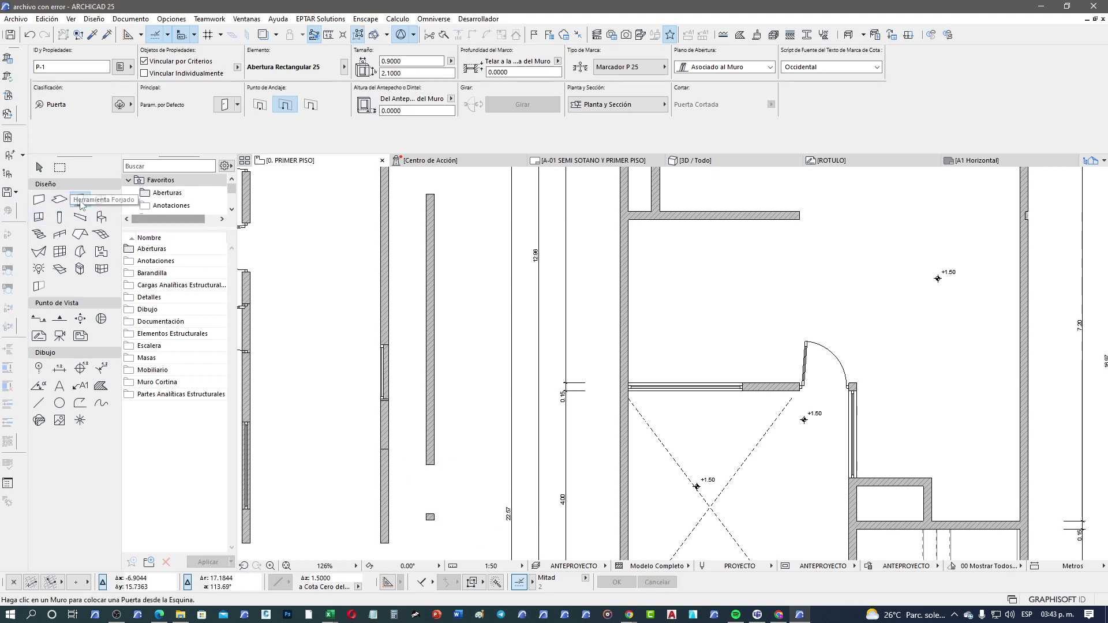
left_click(101, 199)
left_click(430, 390)
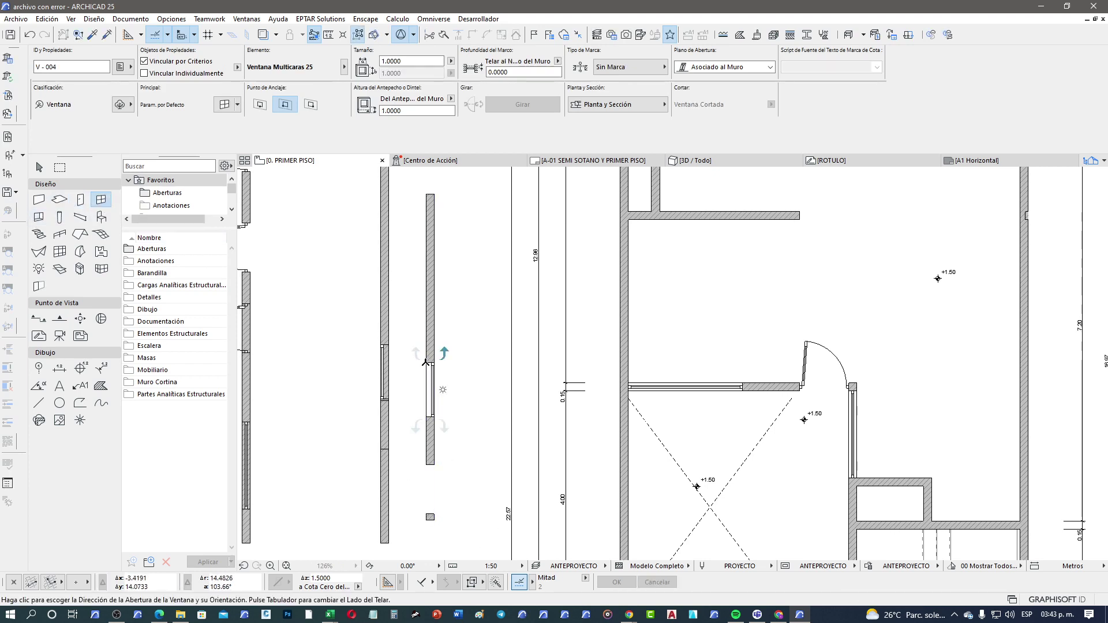
scroll(416, 370, "up", 2)
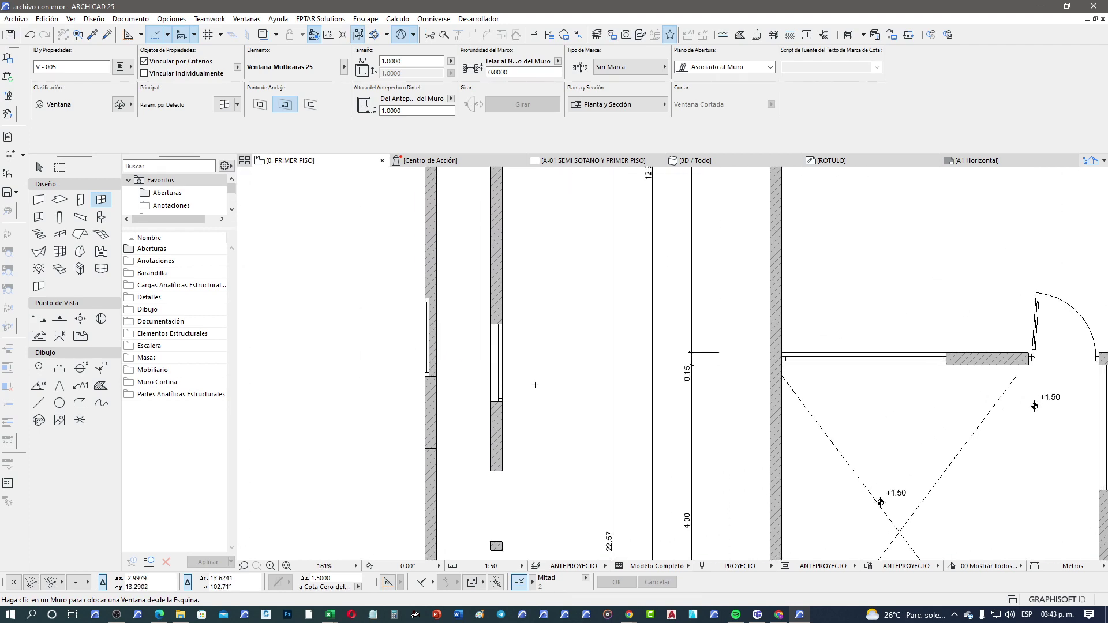
left_click(39, 167)
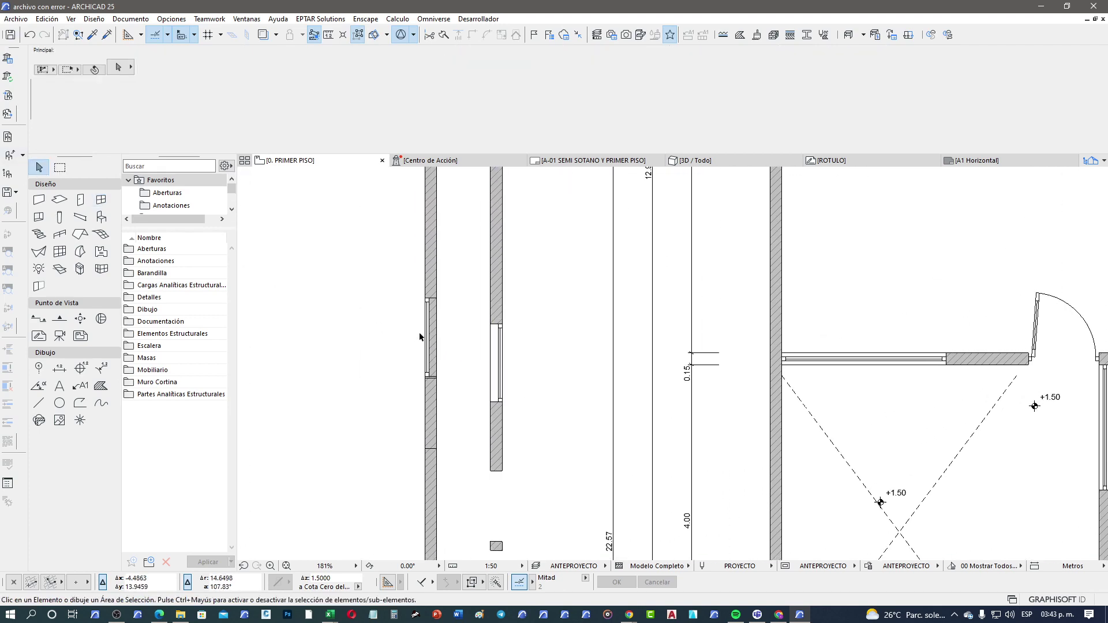
left_click(439, 303)
left_click(459, 250)
scroll(462, 283, "down", 4)
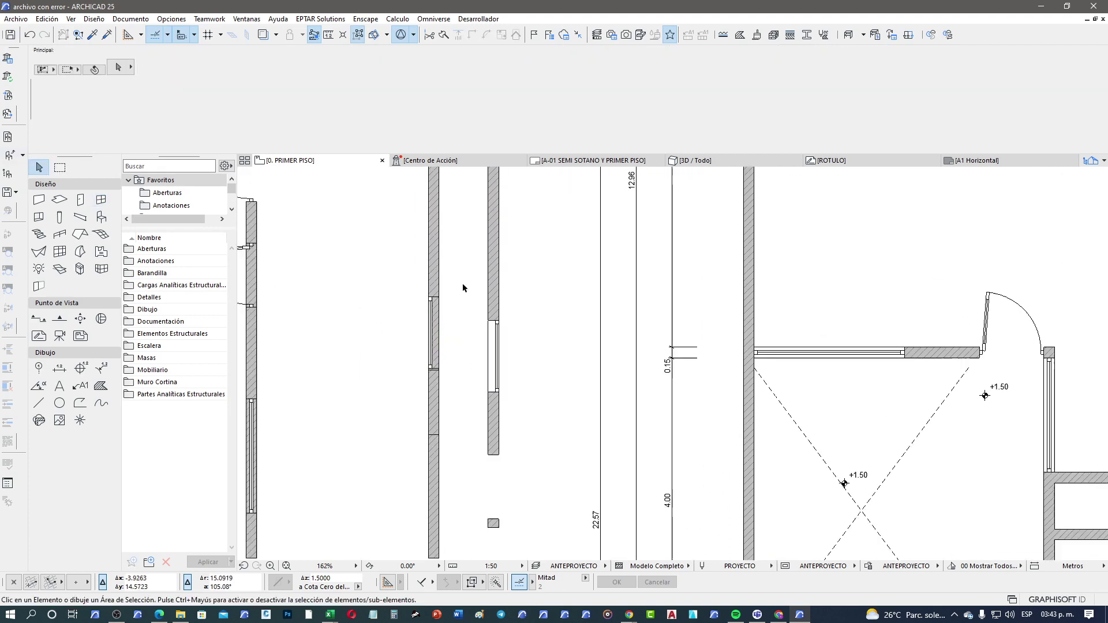
middle_click_drag(569, 354, 585, 406)
scroll(445, 377, "up", 4)
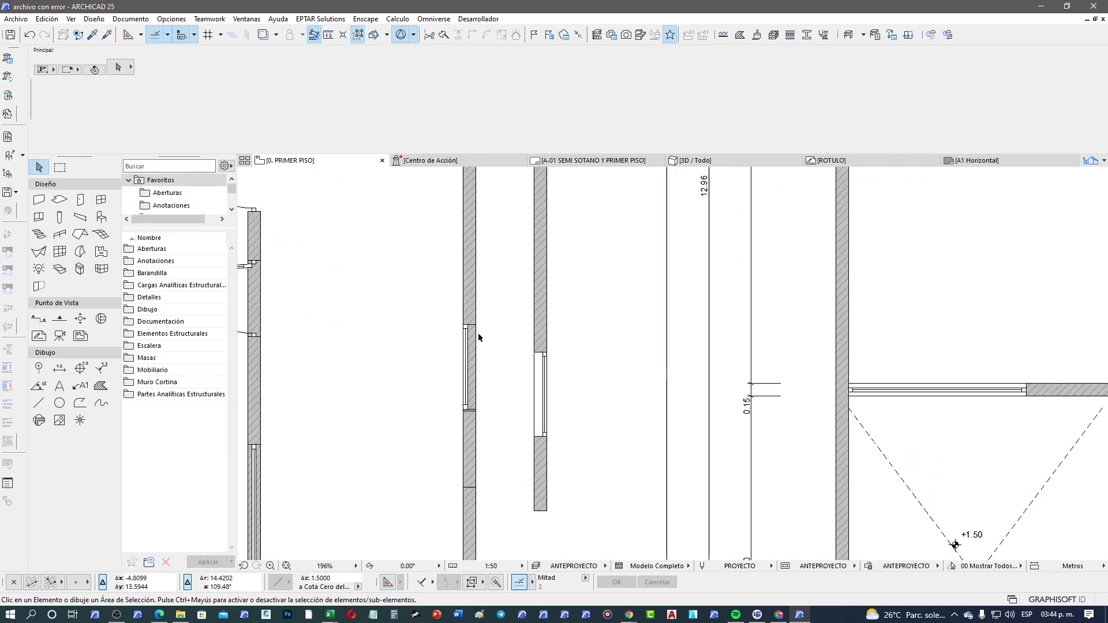
scroll(478, 333, "up", 2)
left_click(478, 306)
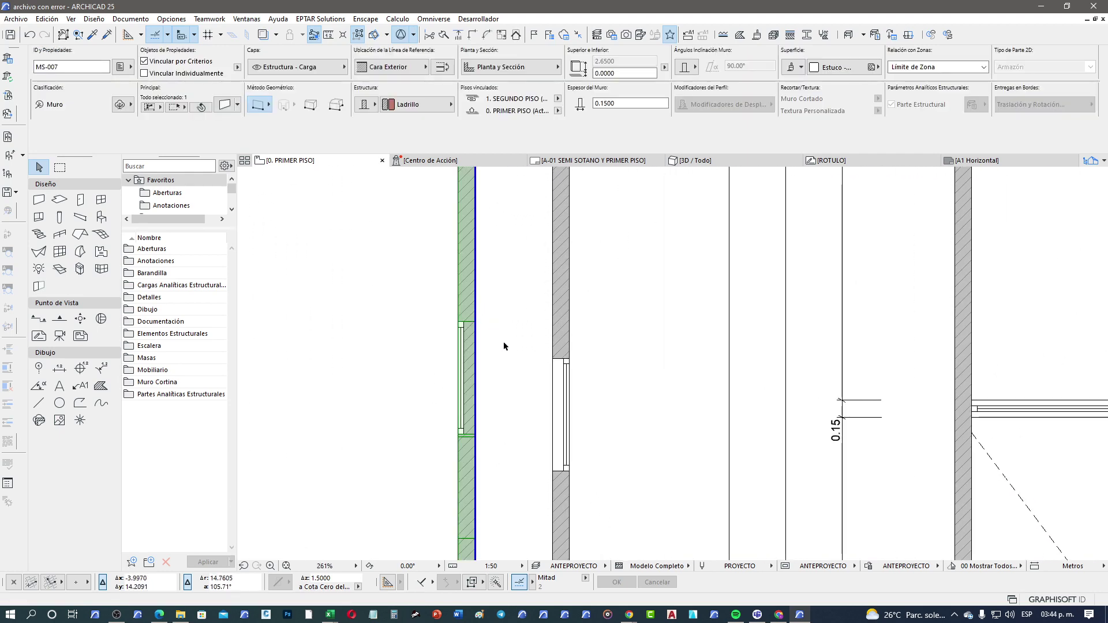
left_click(500, 337)
left_click(472, 325)
scroll(500, 342, "down", 4)
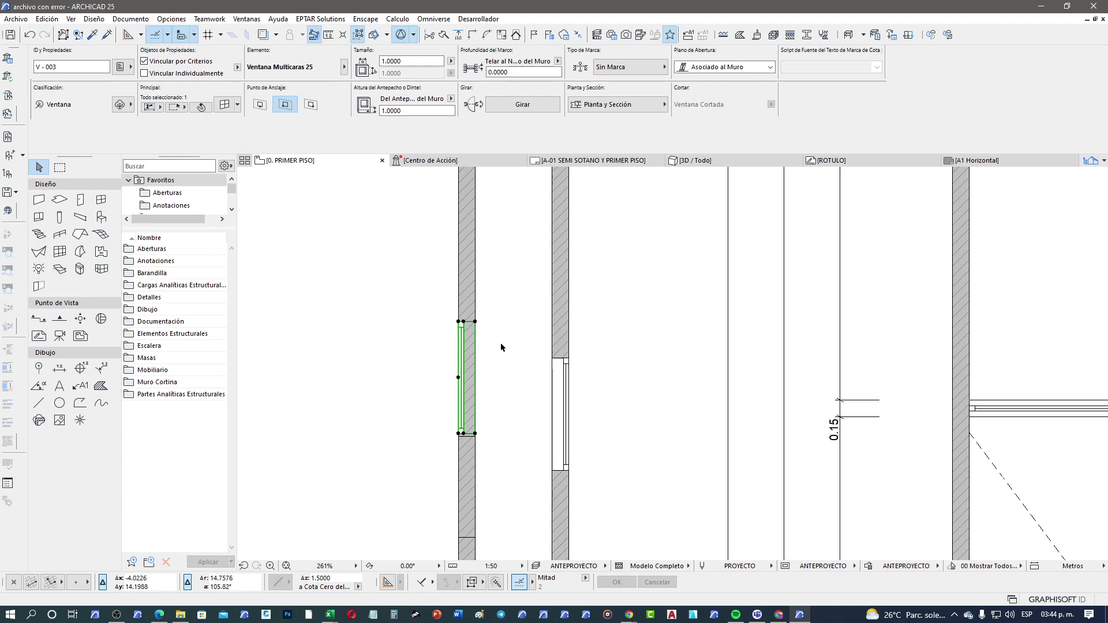
middle_click_drag(433, 373, 450, 445)
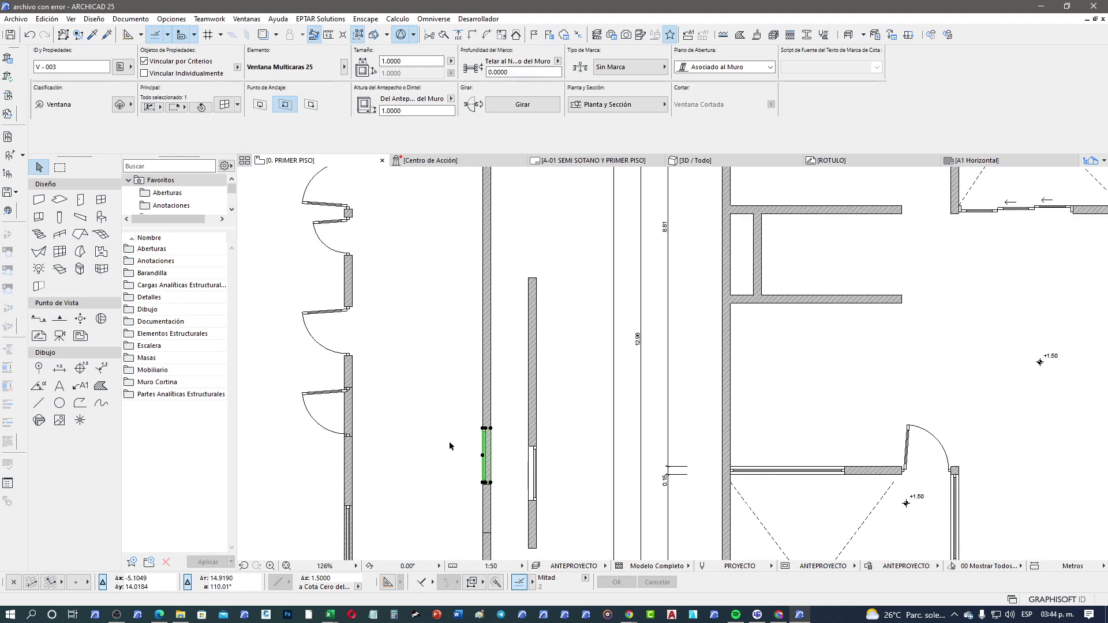
scroll(456, 427, "down", 1)
scroll(470, 398, "down", 1)
left_click(473, 381)
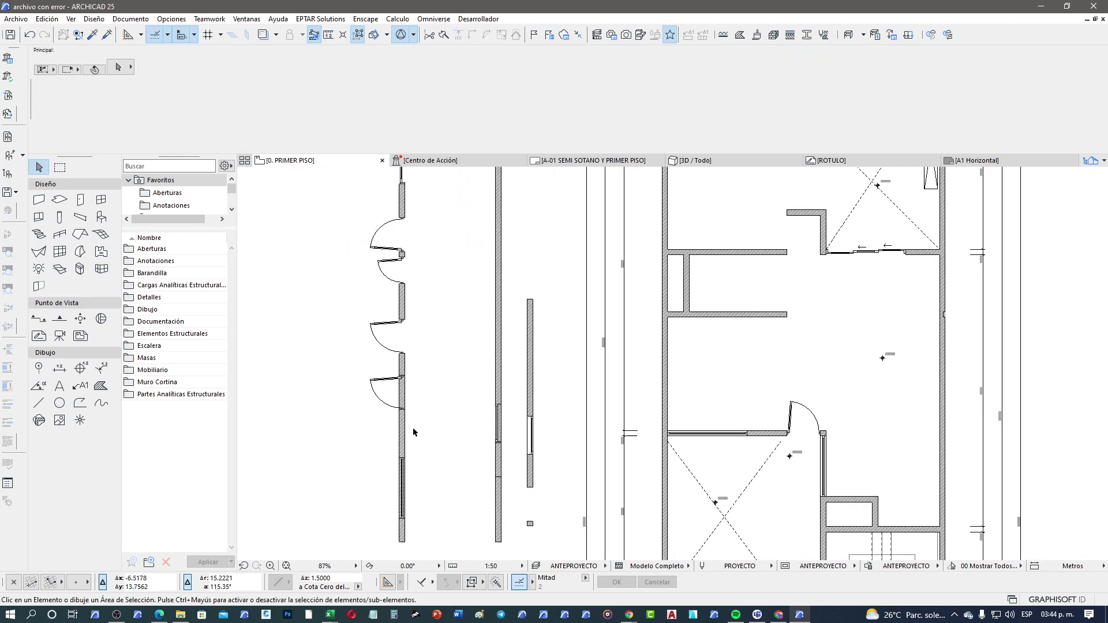
scroll(413, 427, "up", 2)
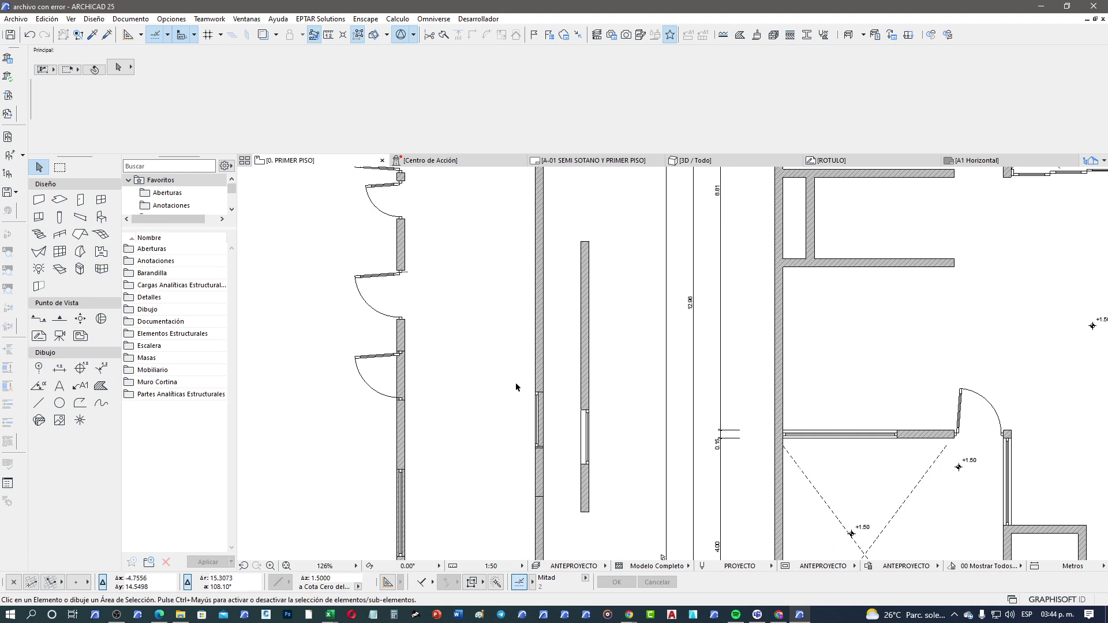
left_click(535, 366)
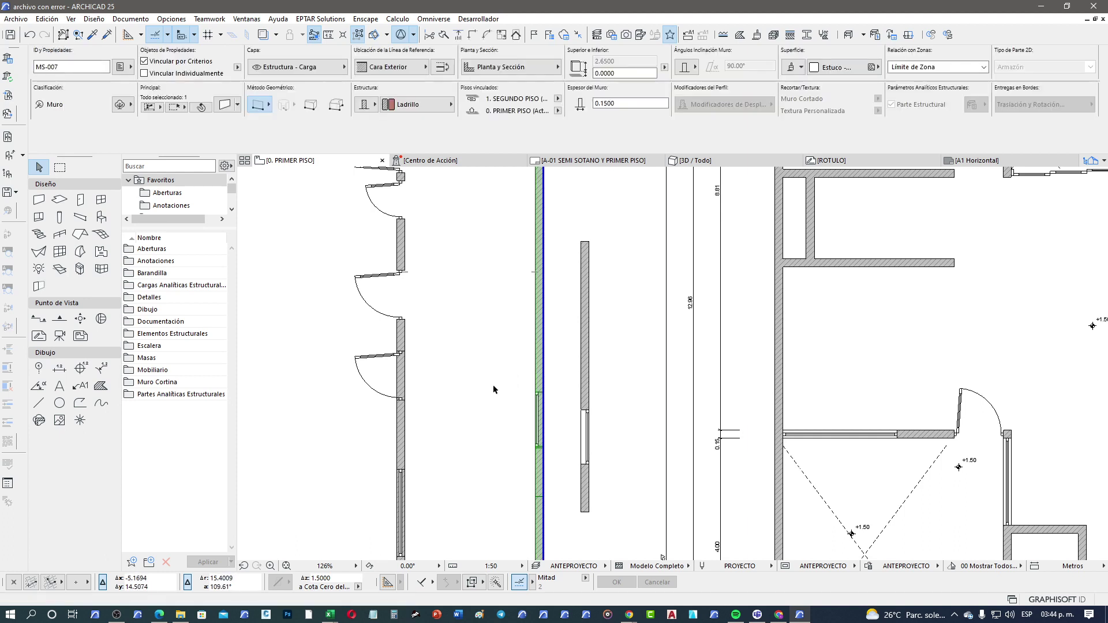
scroll(473, 393, "up", 1)
scroll(475, 348, "up", 1)
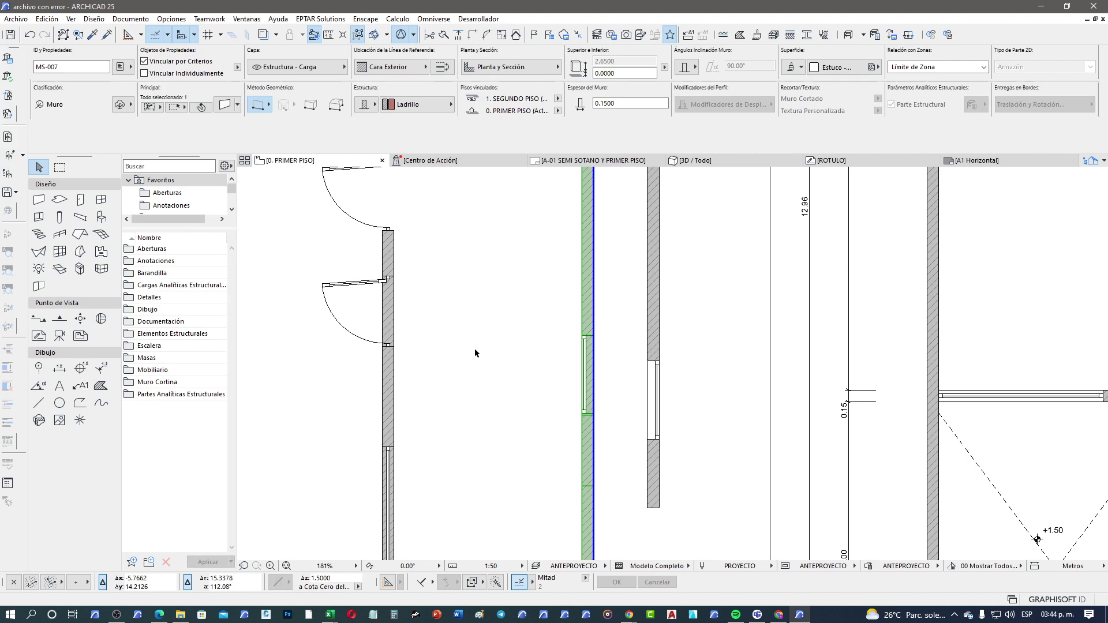
left_click(501, 324)
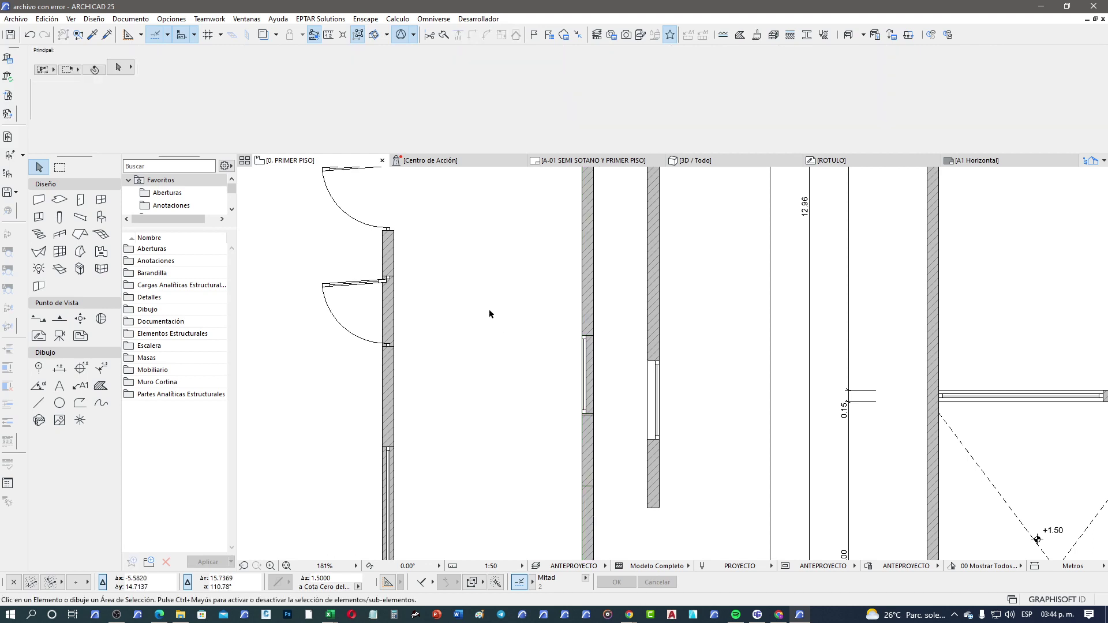
left_click(278, 18)
left_click(321, 220)
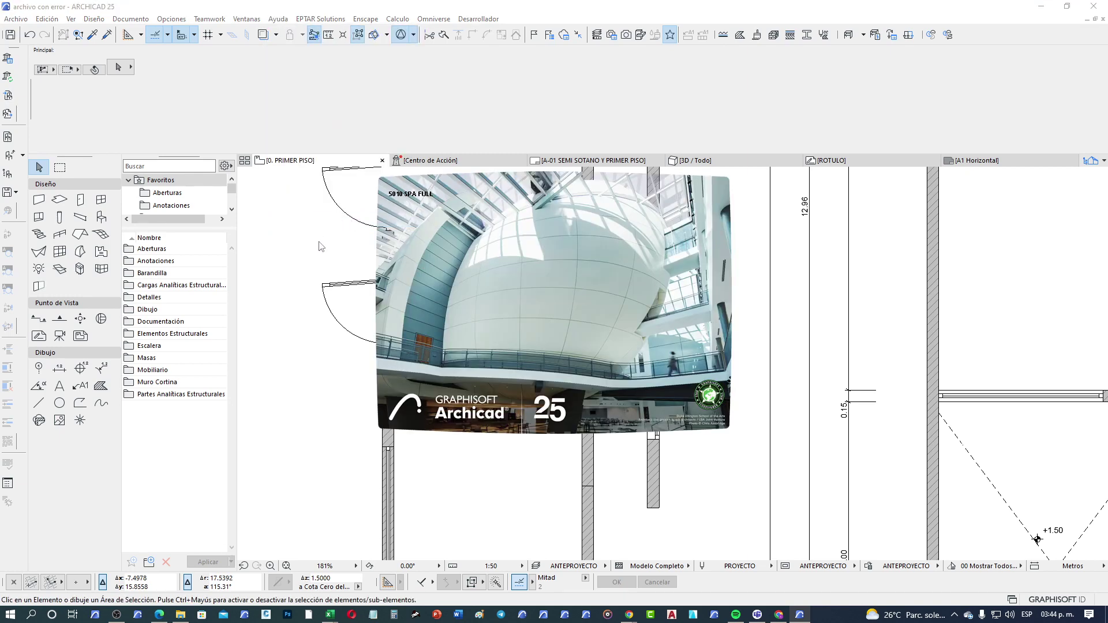
left_click(453, 285)
scroll(491, 303, "down", 3)
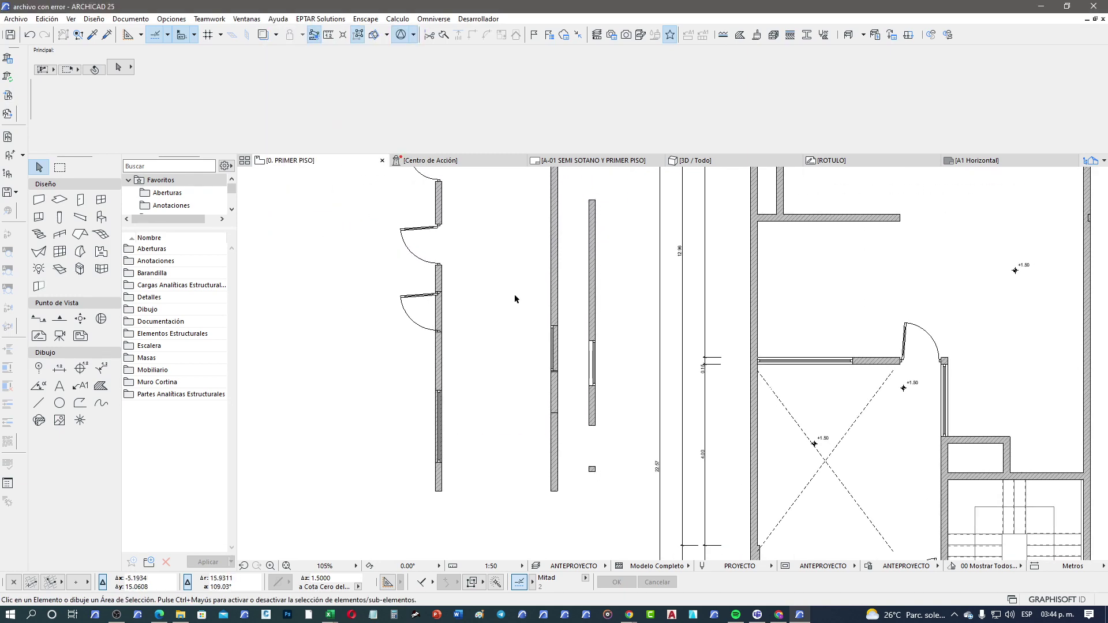
middle_click_drag(515, 293, 490, 387)
scroll(490, 358, "down", 1)
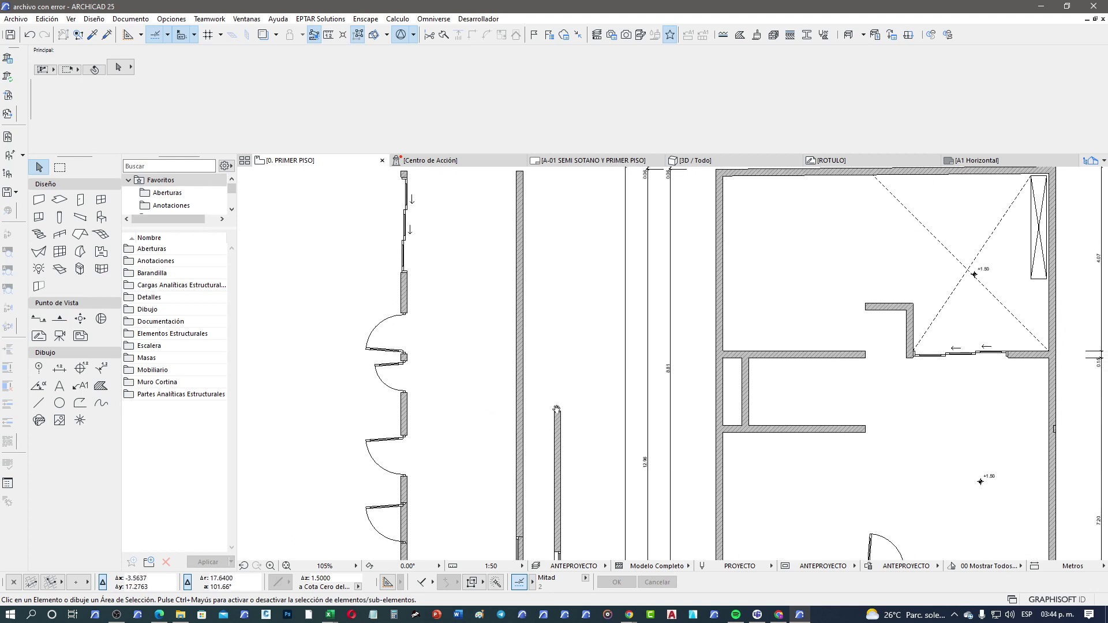
scroll(548, 277, "down", 1)
middle_click_drag(527, 455, 501, 361)
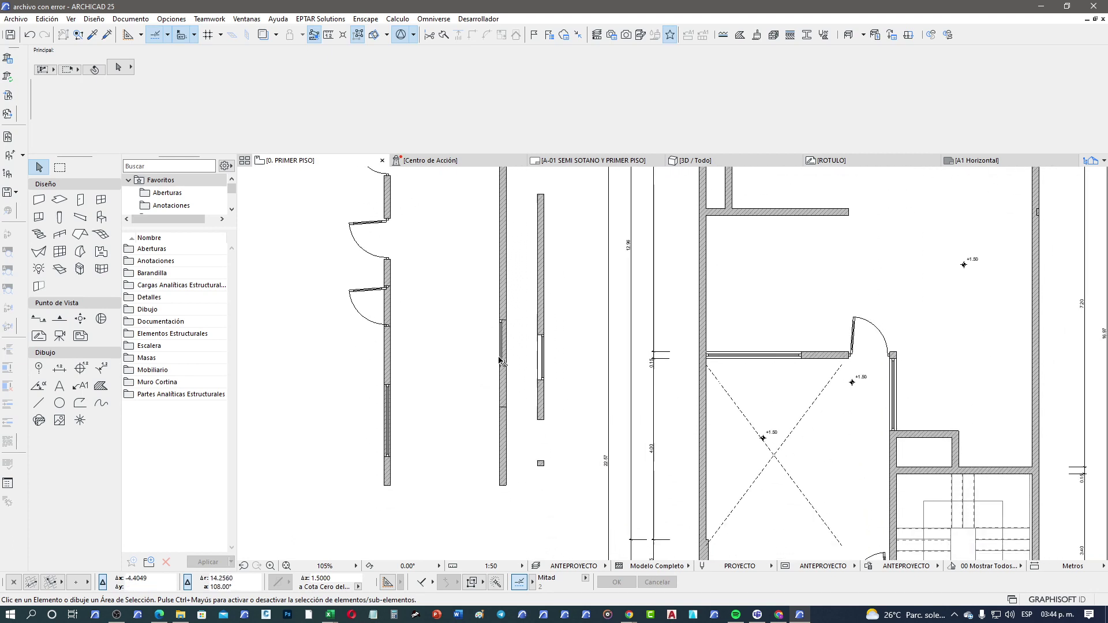
scroll(381, 355, "up", 1)
left_click(394, 350)
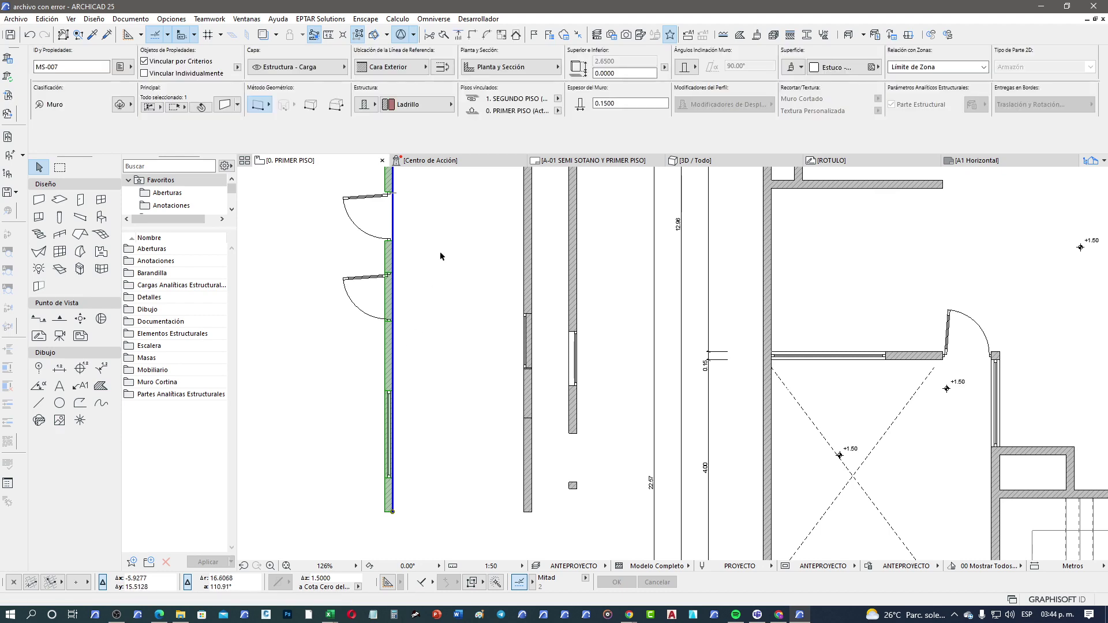
middle_click_drag(440, 252, 460, 371)
scroll(413, 351, "down", 2)
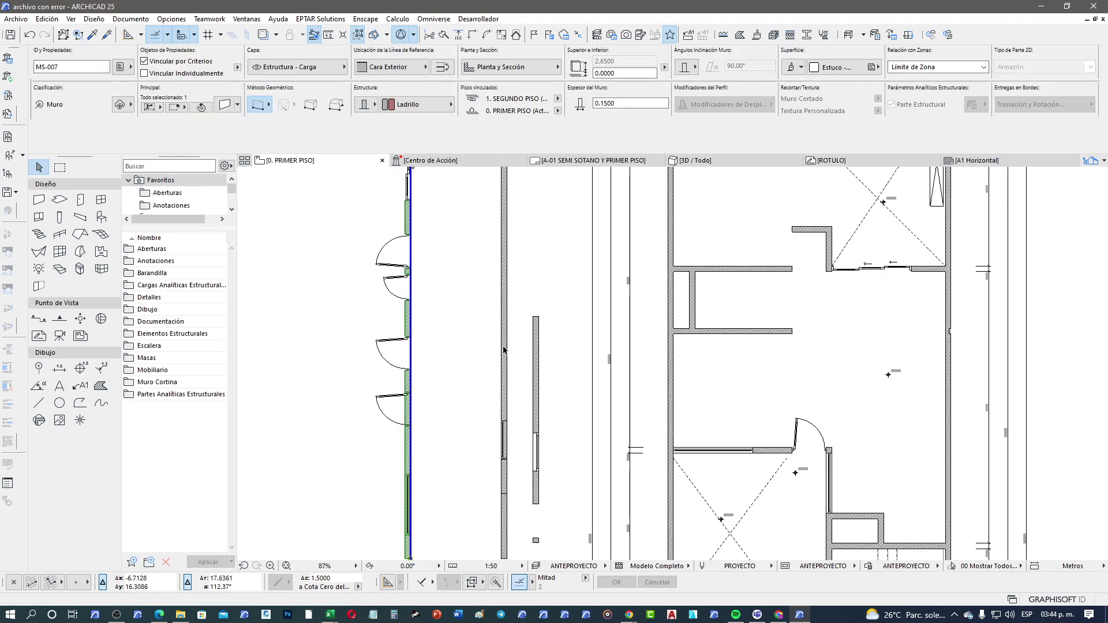
middle_click_drag(522, 344, 536, 348)
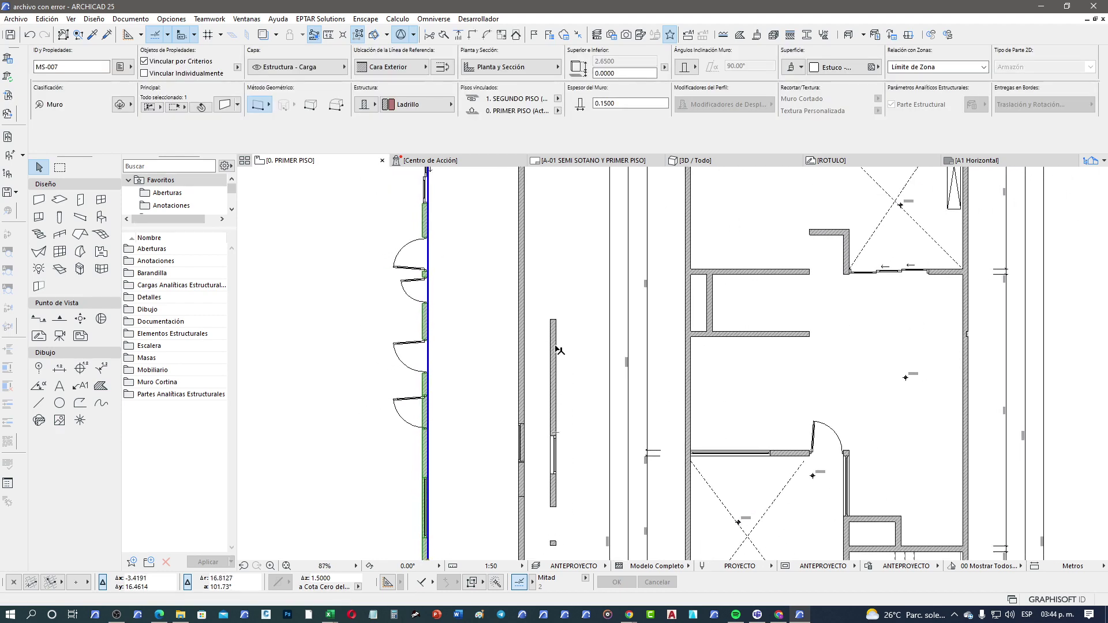
left_click(555, 349)
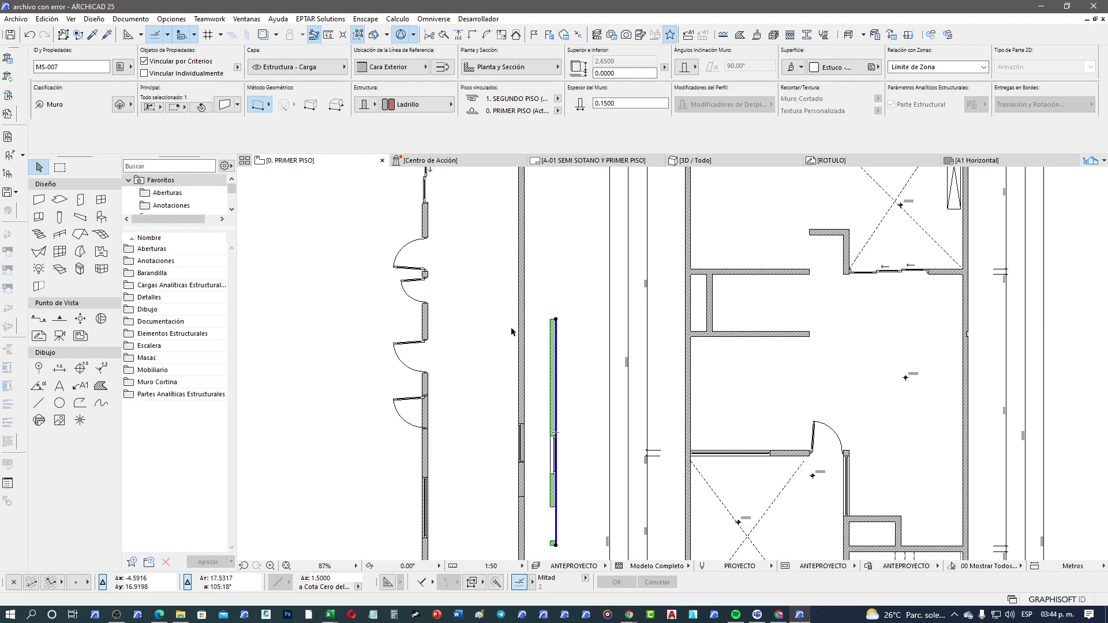
scroll(510, 326, "down", 2)
middle_click_drag(590, 305, 594, 331)
key("ctrl+d")
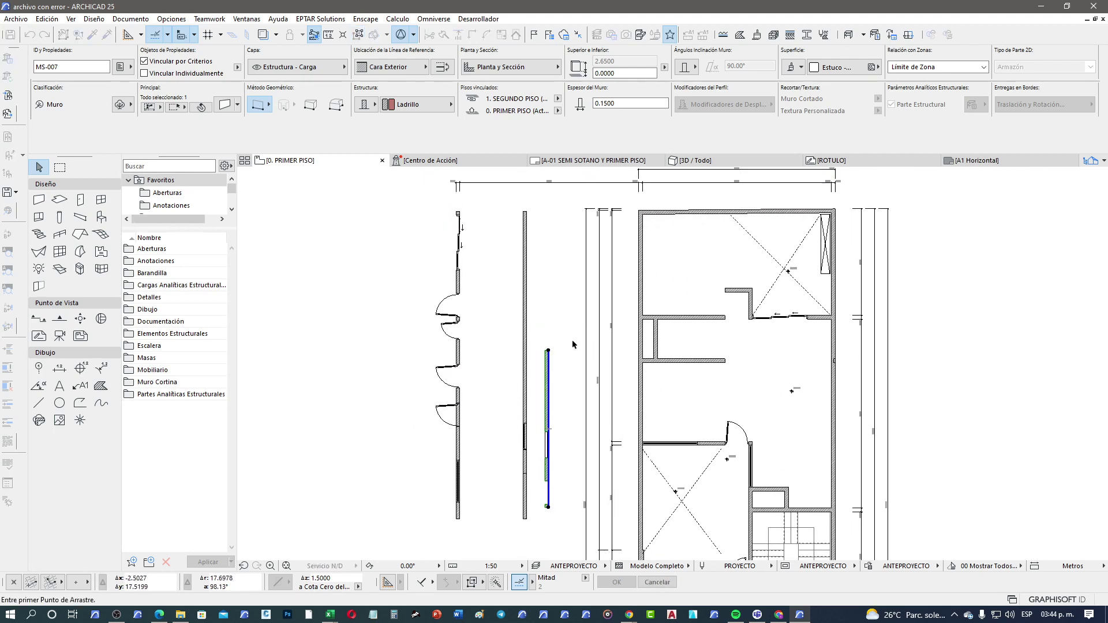
key("Escape")
key("Escape")
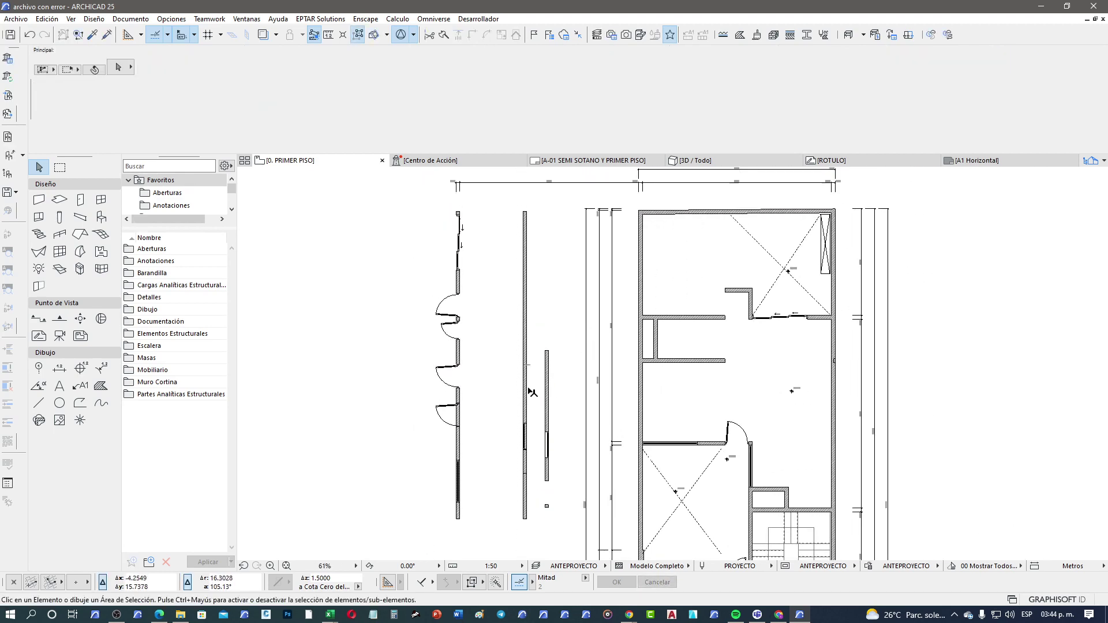
Select the long vertical wall and zoom out to view the whole floor plan.
left_click(527, 404)
scroll(508, 415, "up", 5)
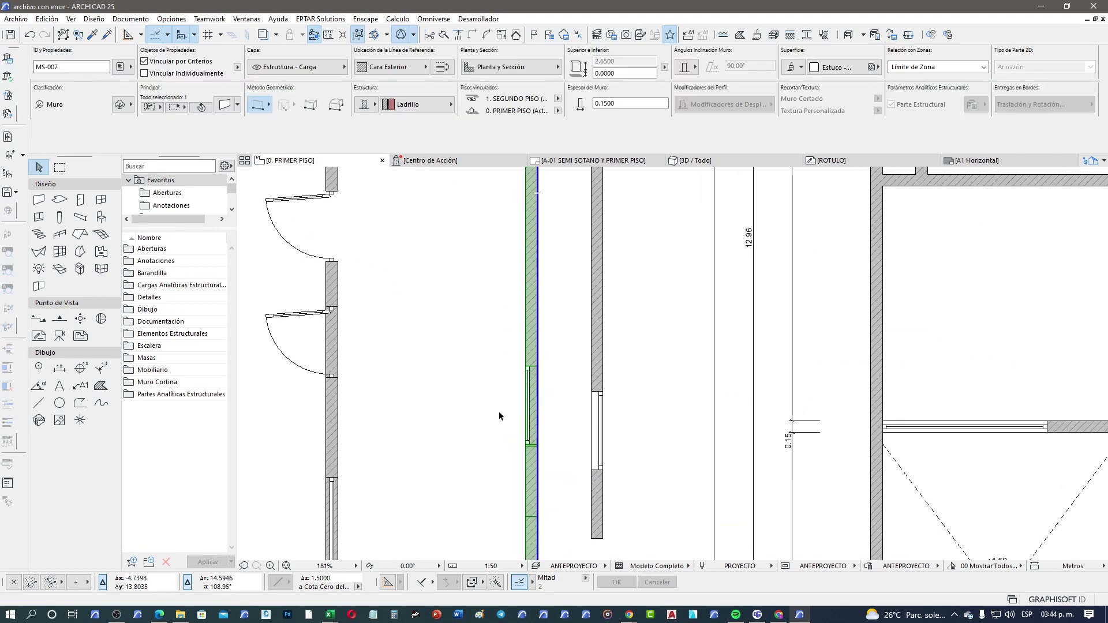
scroll(502, 472, "down", 2)
scroll(508, 438, "down", 2)
scroll(537, 323, "down", 1)
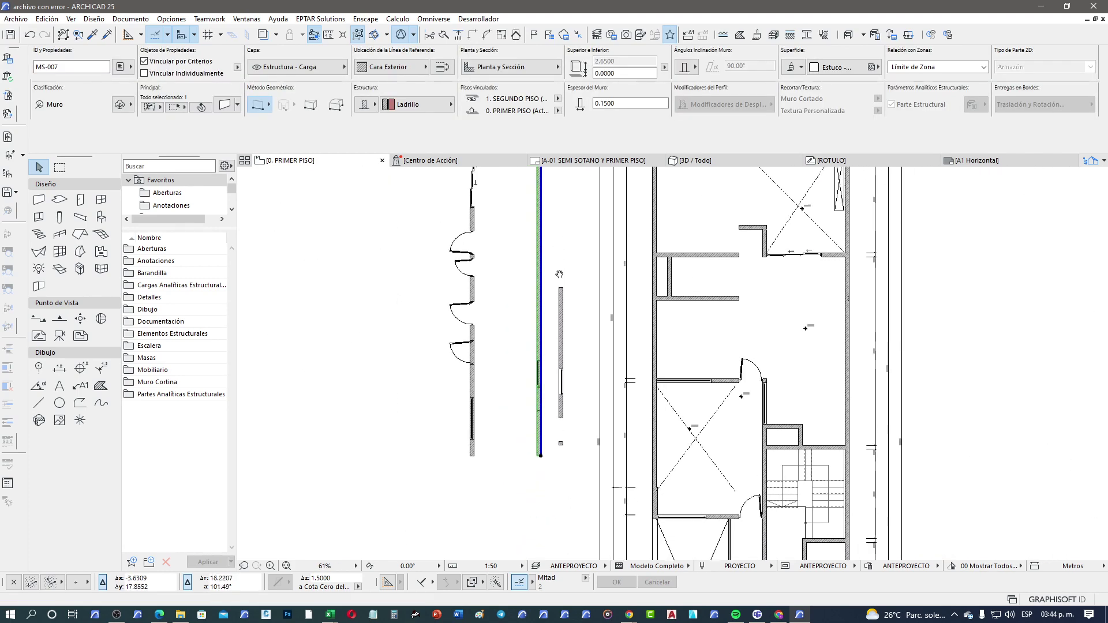
middle_click_drag(552, 278, 525, 332)
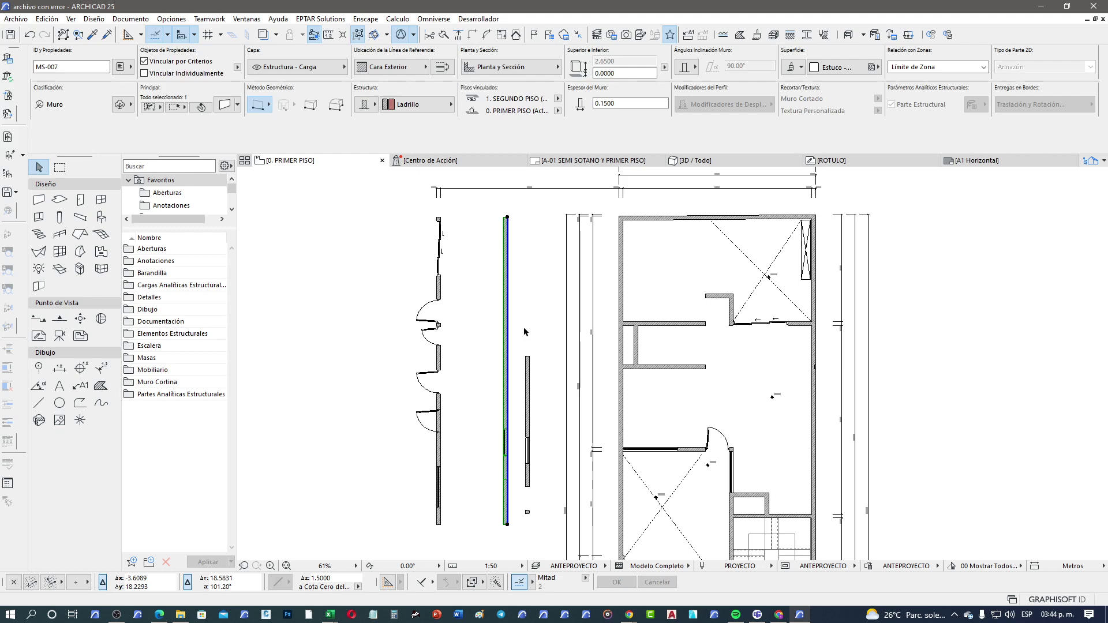
scroll(510, 413, "up", 2)
scroll(506, 440, "up", 1)
scroll(509, 436, "up", 1)
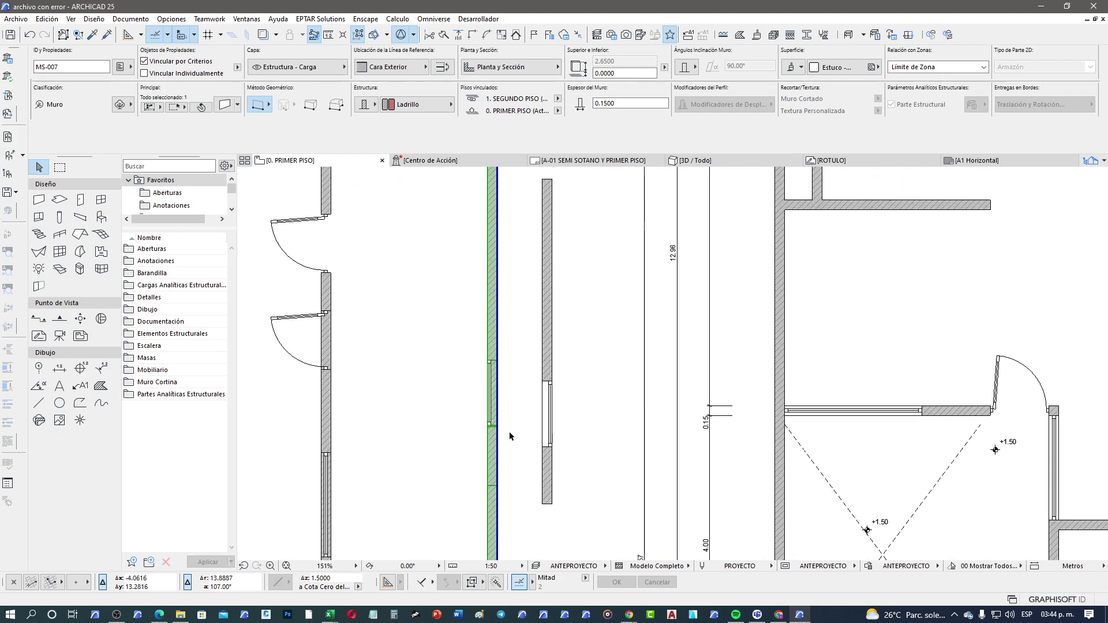
Slide the door in the middle wall further down along the wall.
left_click(517, 374)
middle_click_drag(519, 452, 514, 342)
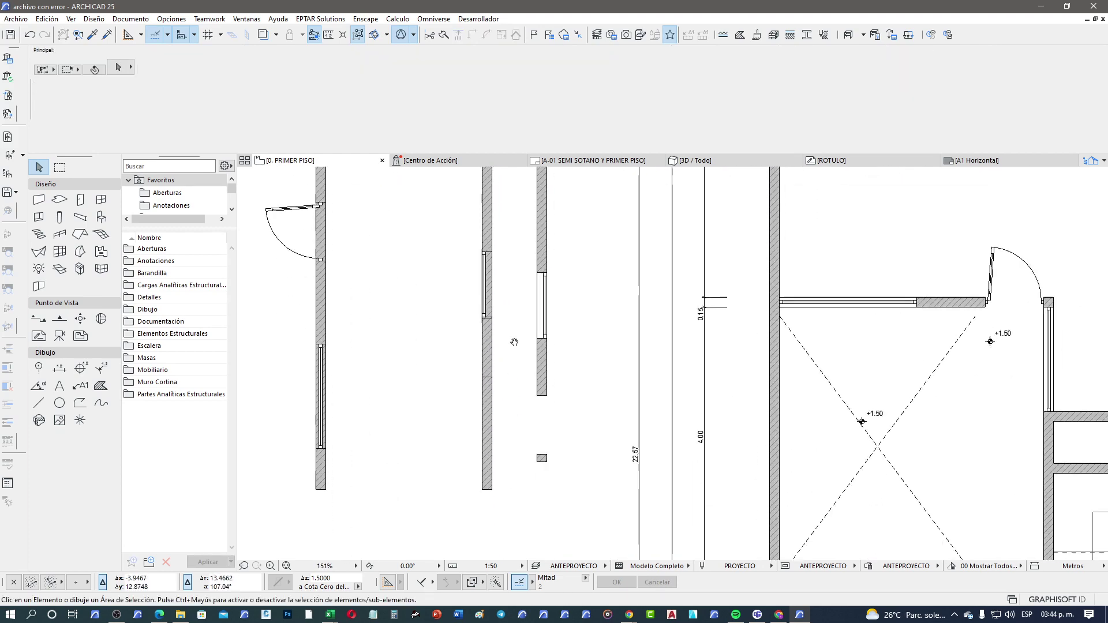
left_click(494, 349)
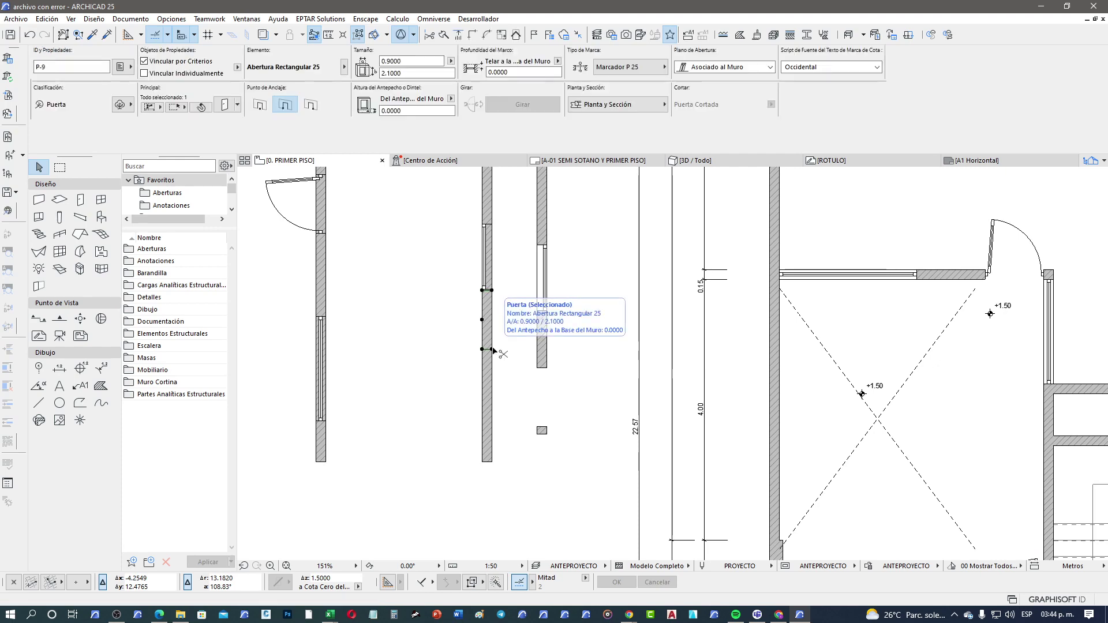
left_click_drag(494, 349, 494, 404)
middle_click_drag(521, 345, 486, 457)
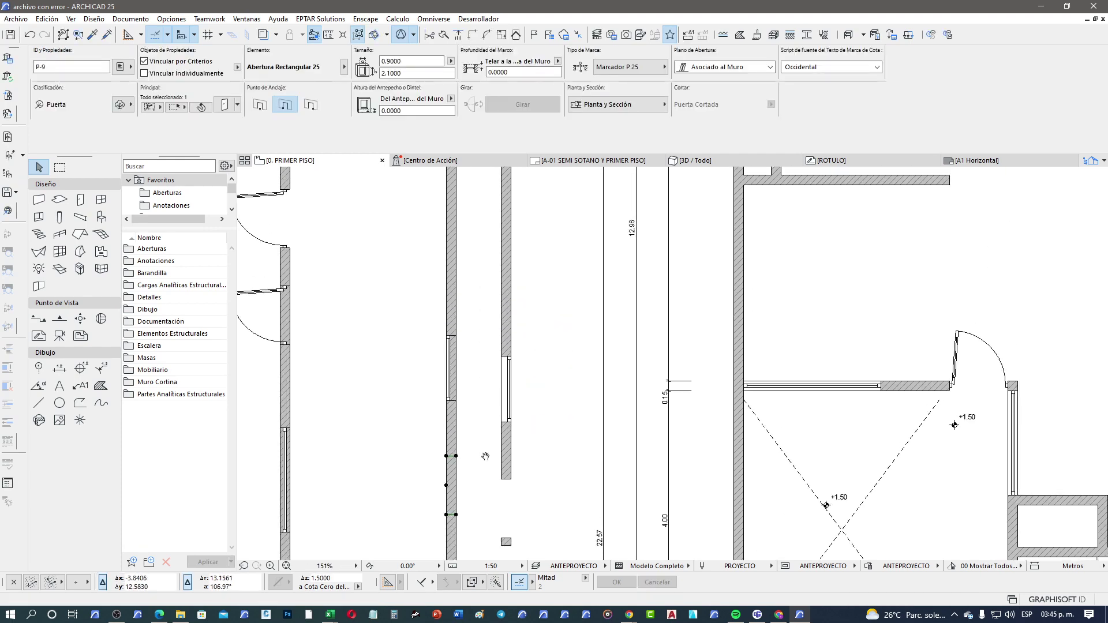
scroll(479, 404, "down", 1)
scroll(467, 346, "down", 1)
left_click(429, 285)
middle_click_drag(427, 285, 463, 307)
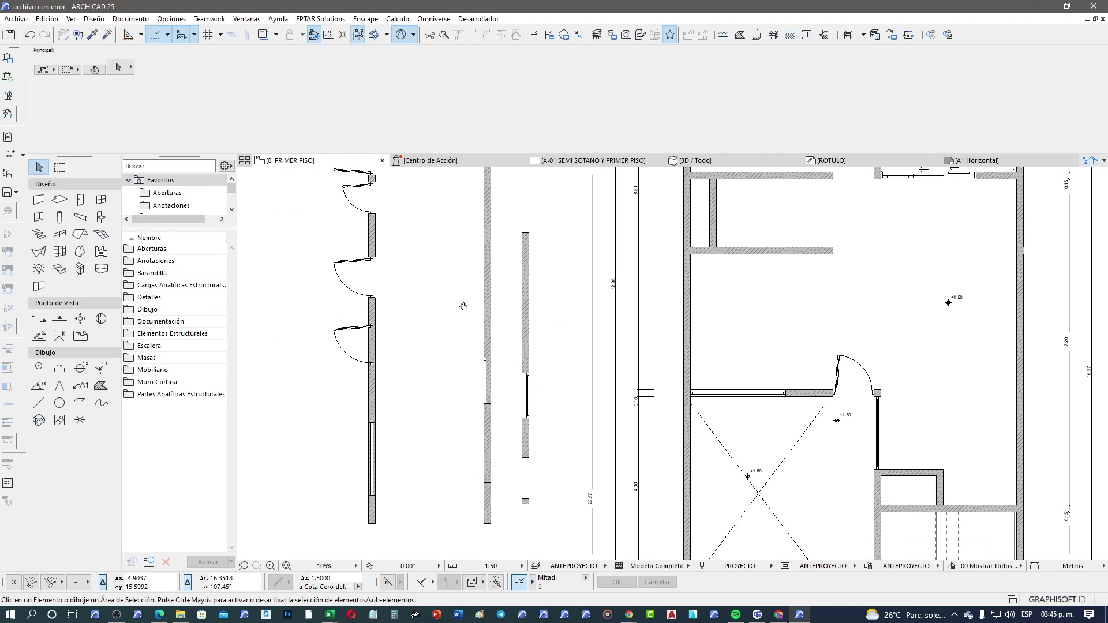
left_click(247, 19)
left_click(943, 569)
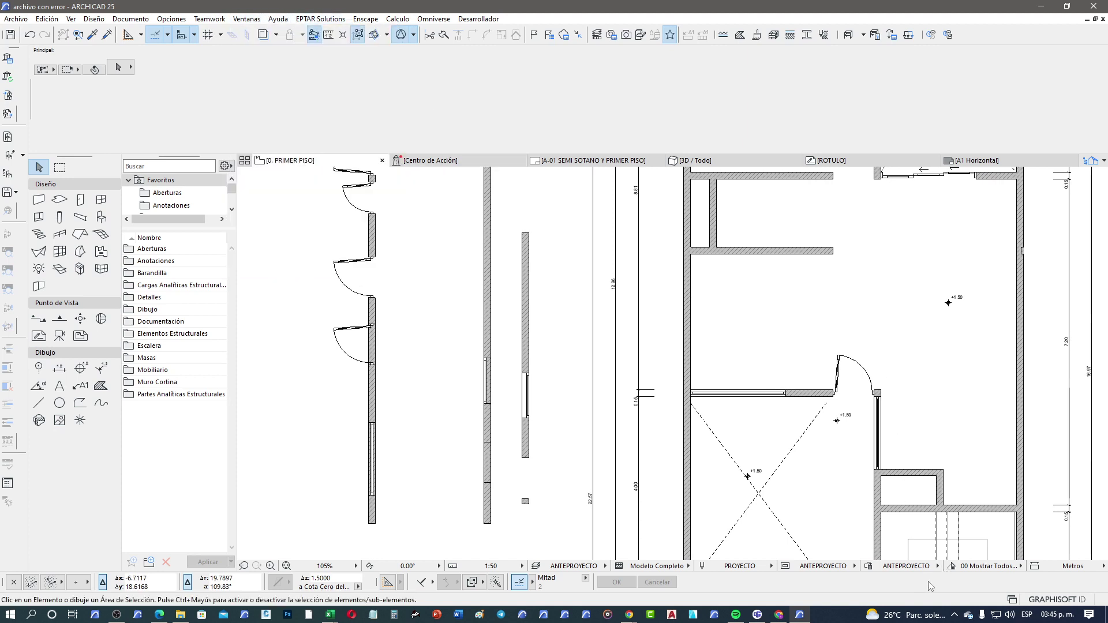
left_click(988, 566)
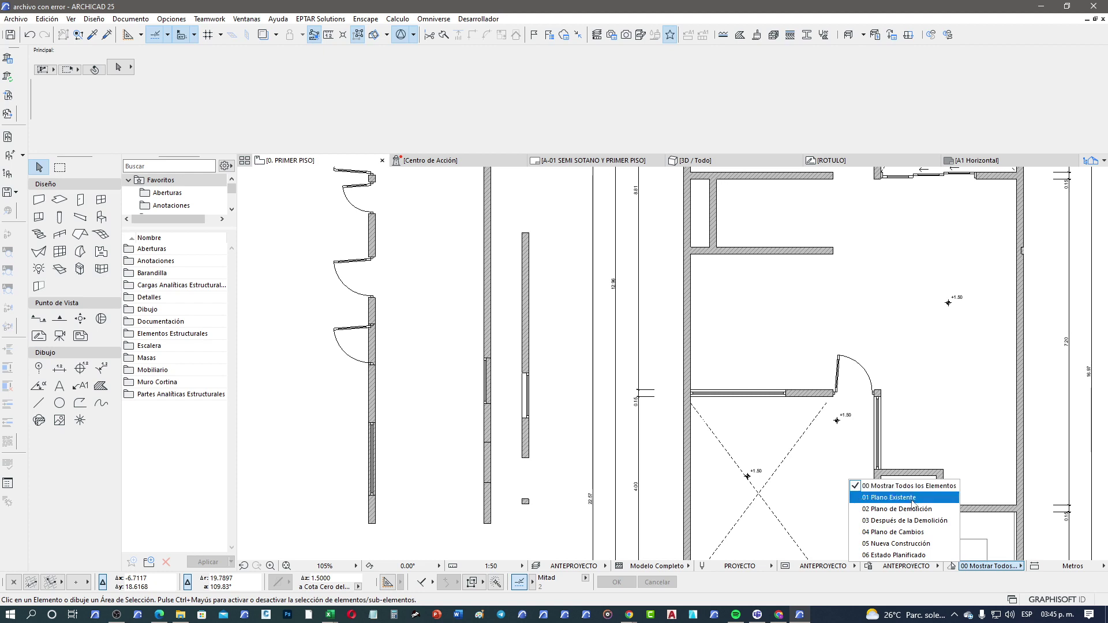
left_click(914, 545)
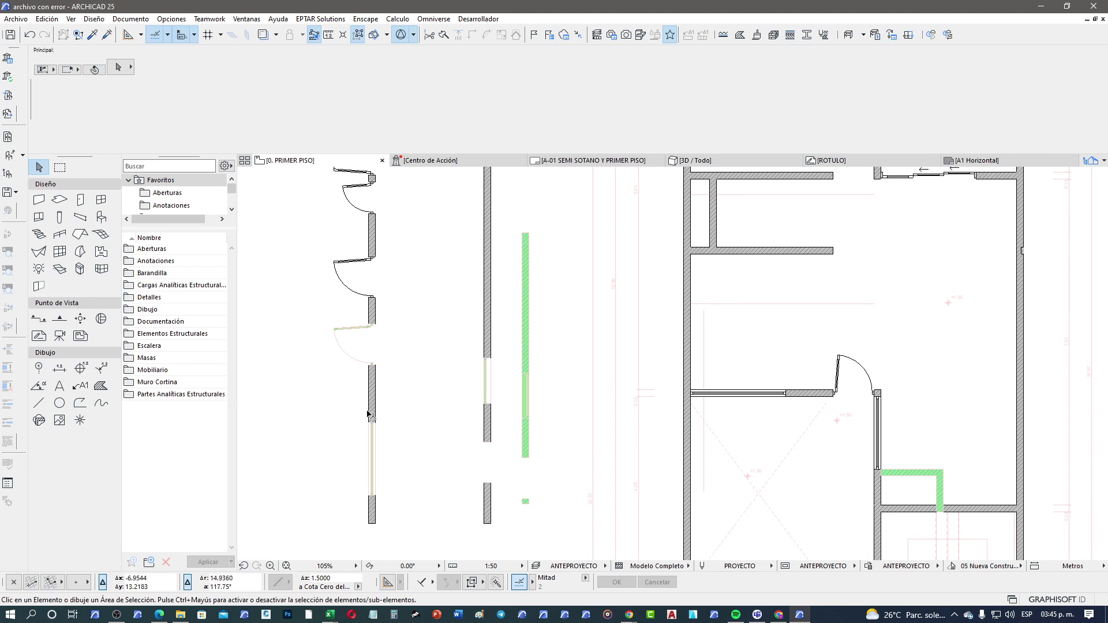
scroll(362, 320, "up", 2)
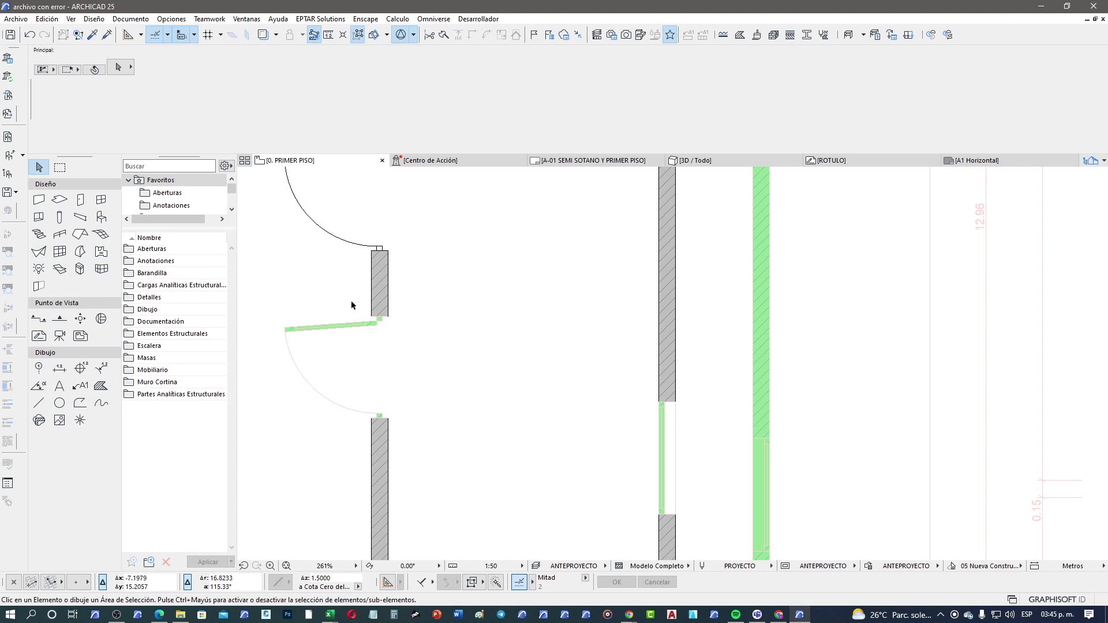
scroll(379, 324, "down", 2)
scroll(440, 371, "down", 2)
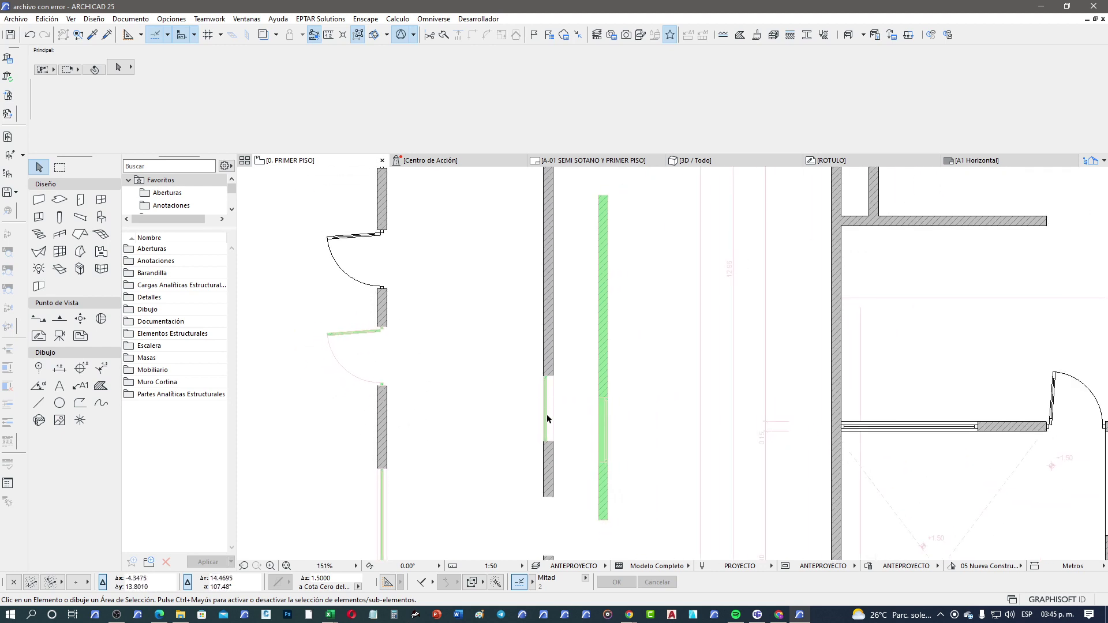
scroll(566, 327, "up", 5)
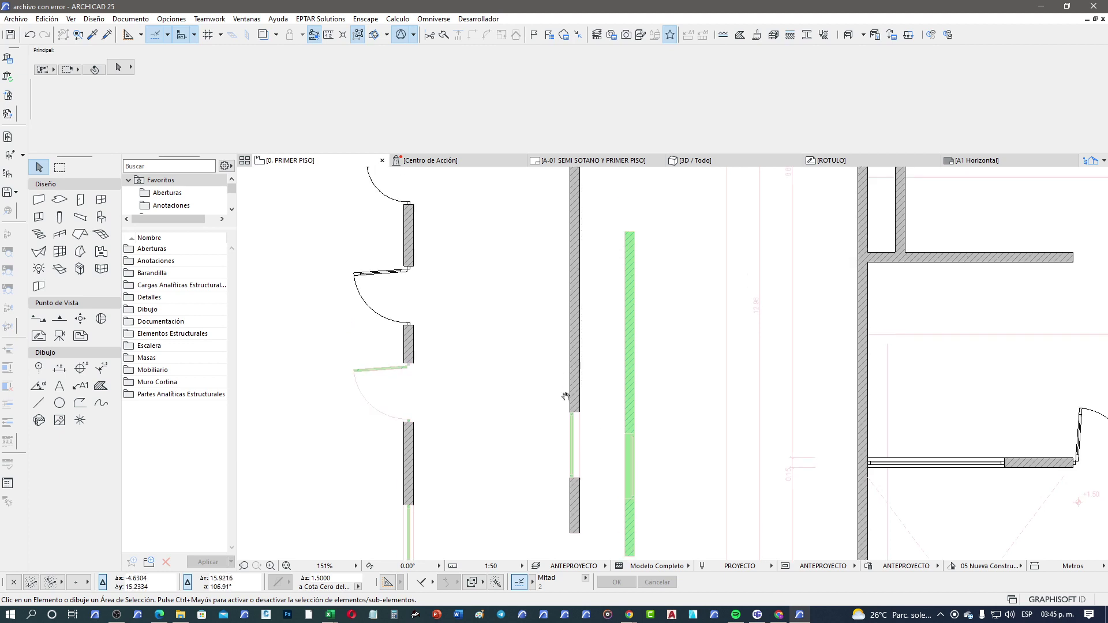
scroll(460, 289, "down", 1)
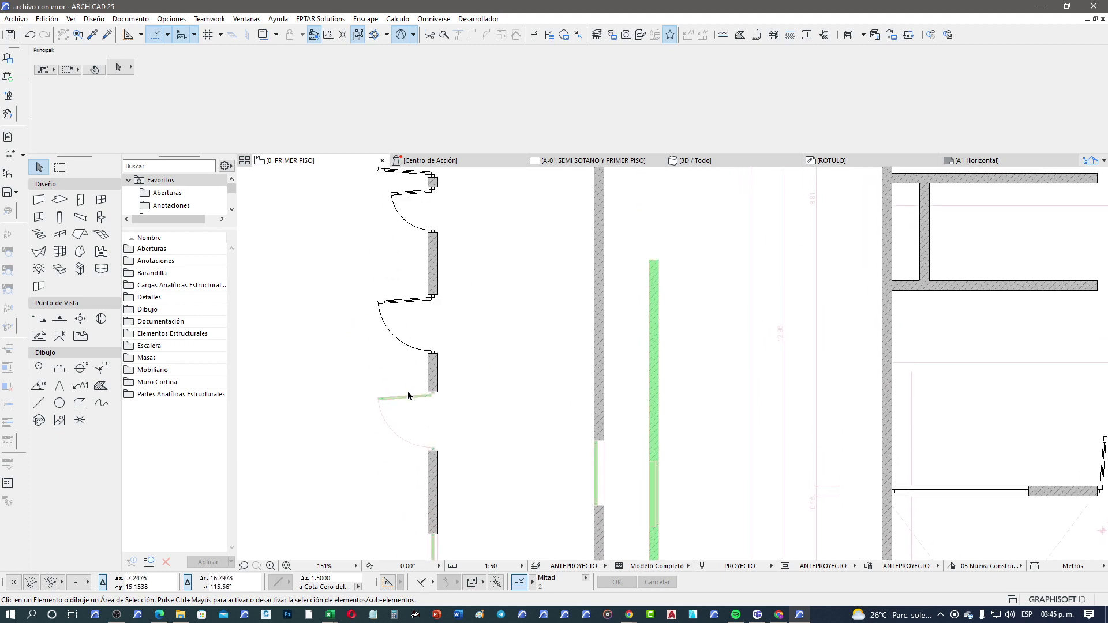
scroll(543, 386, "down", 1)
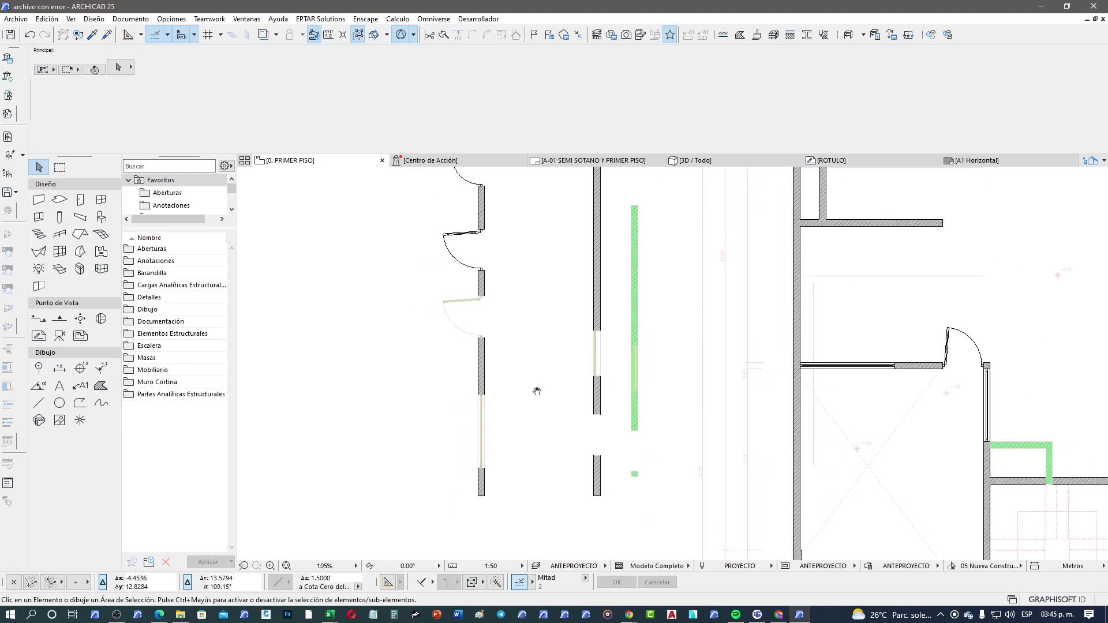
left_click(918, 567)
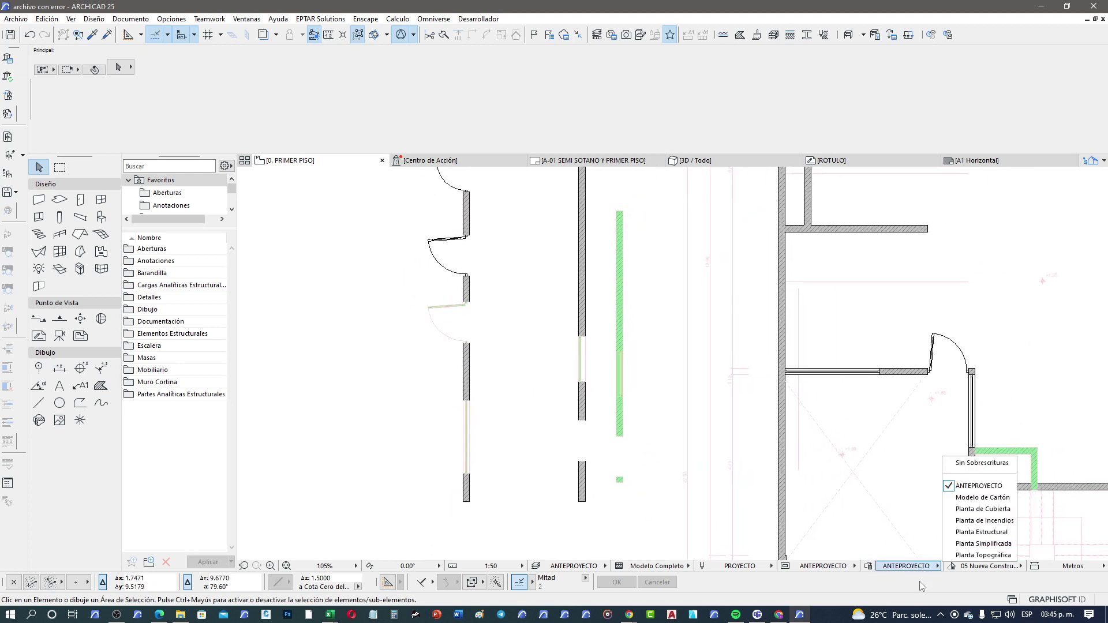
left_click(965, 569)
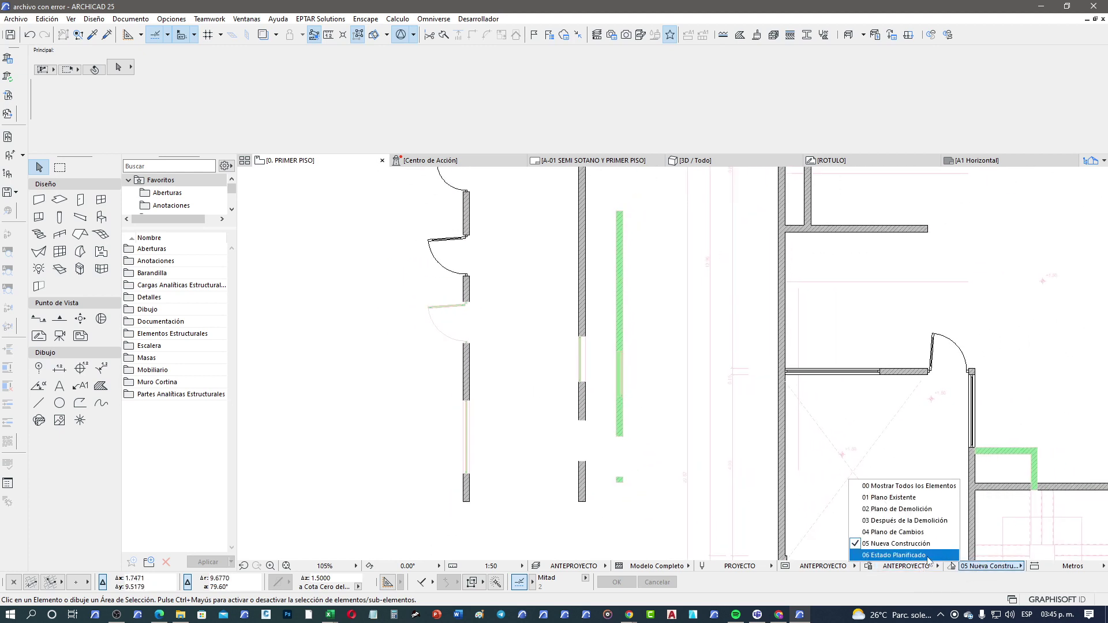
left_click(928, 555)
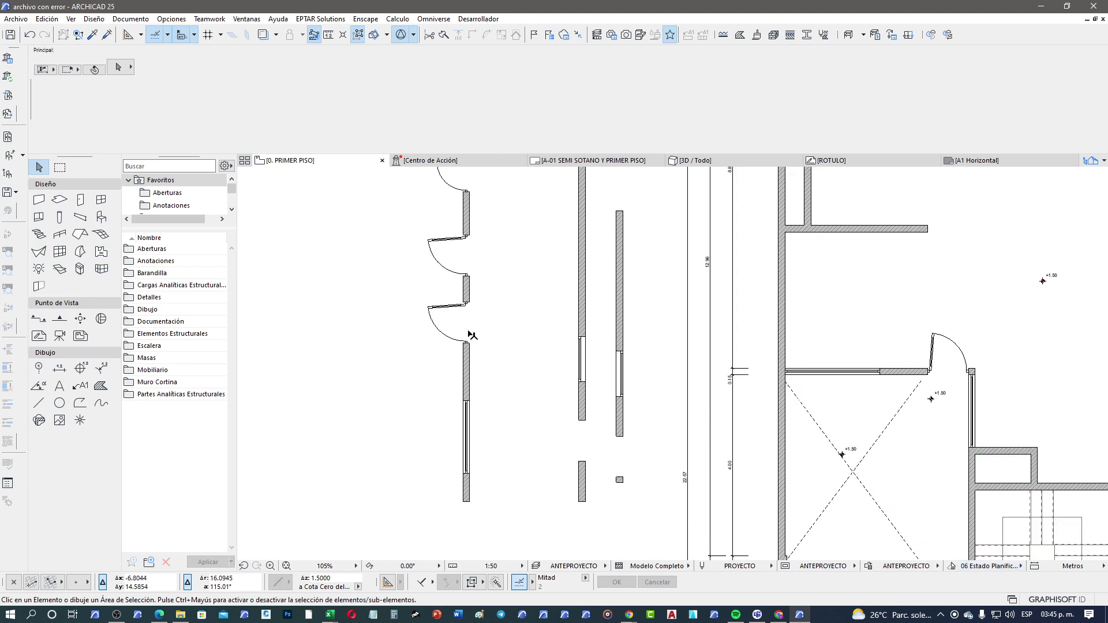
scroll(473, 378, "up", 3)
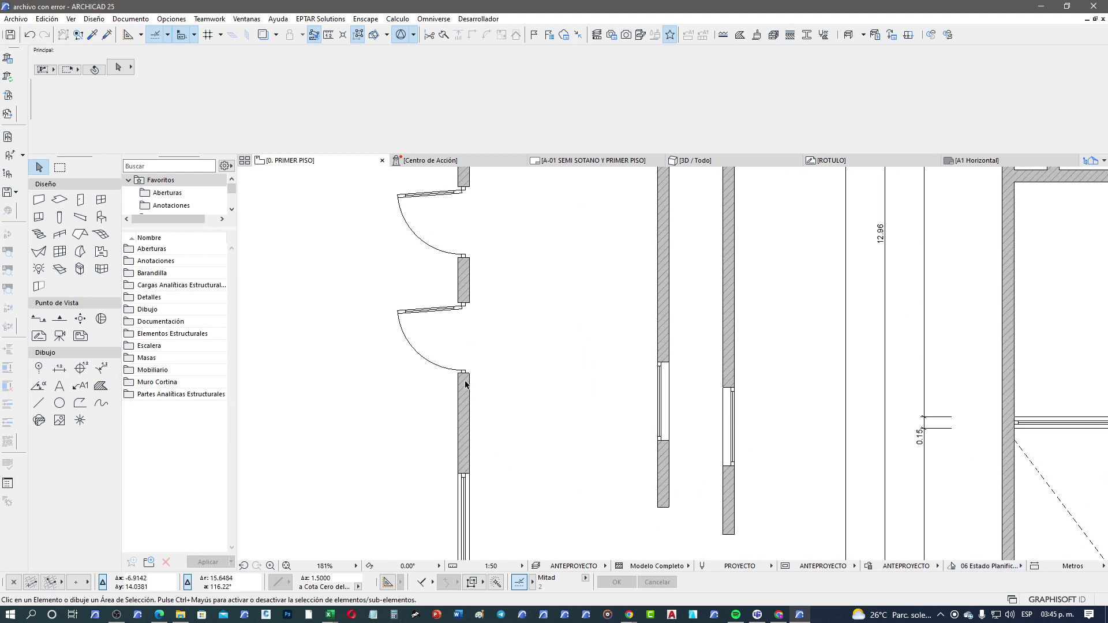
left_click(988, 567)
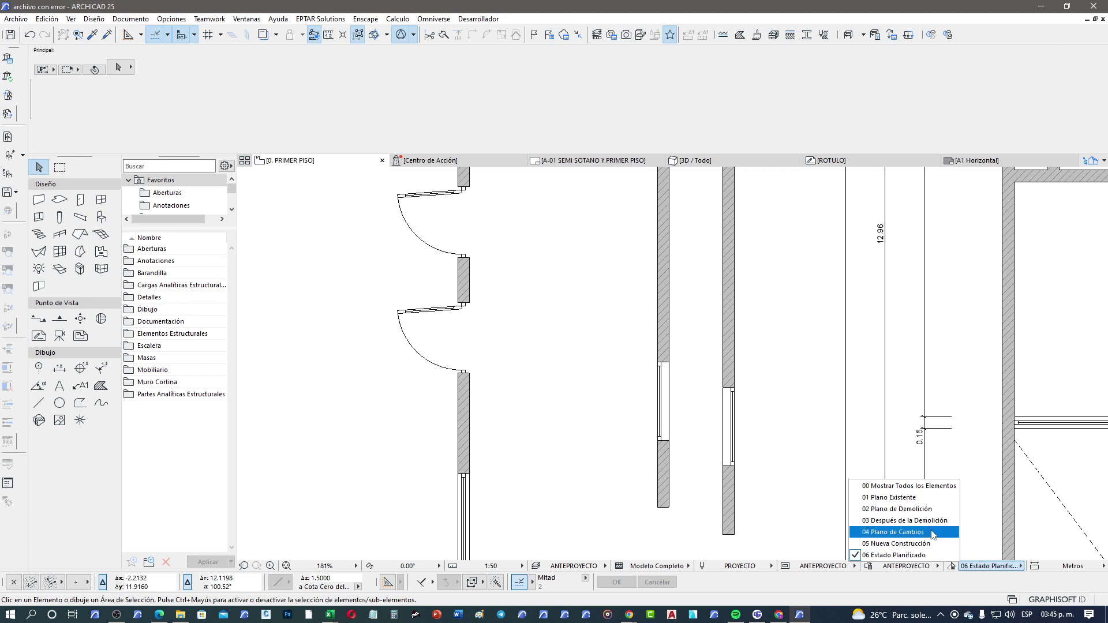
left_click(910, 486)
scroll(609, 449, "down", 3)
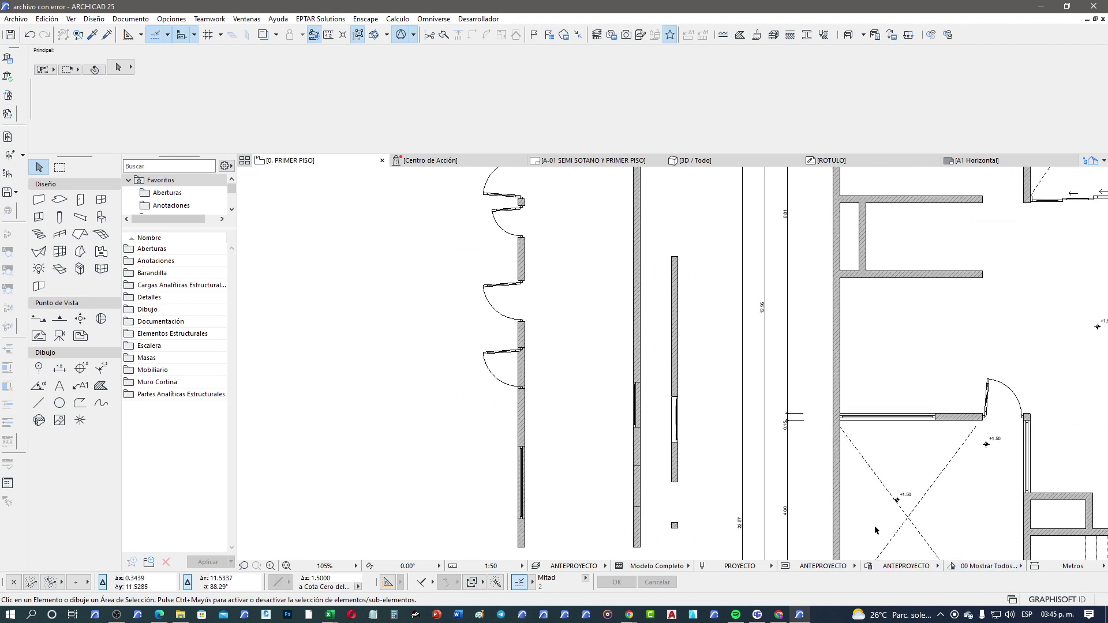
Confirm the lower left-wall door's Estado de Rehabilitación is Nuevo/a (New).
left_click(526, 352)
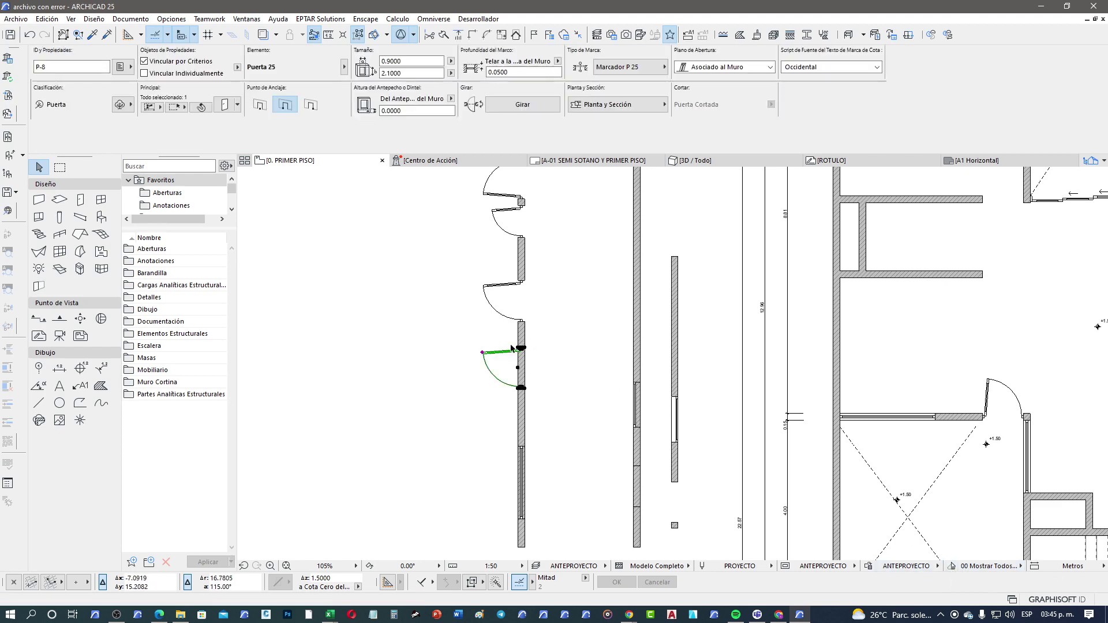
left_click(223, 112)
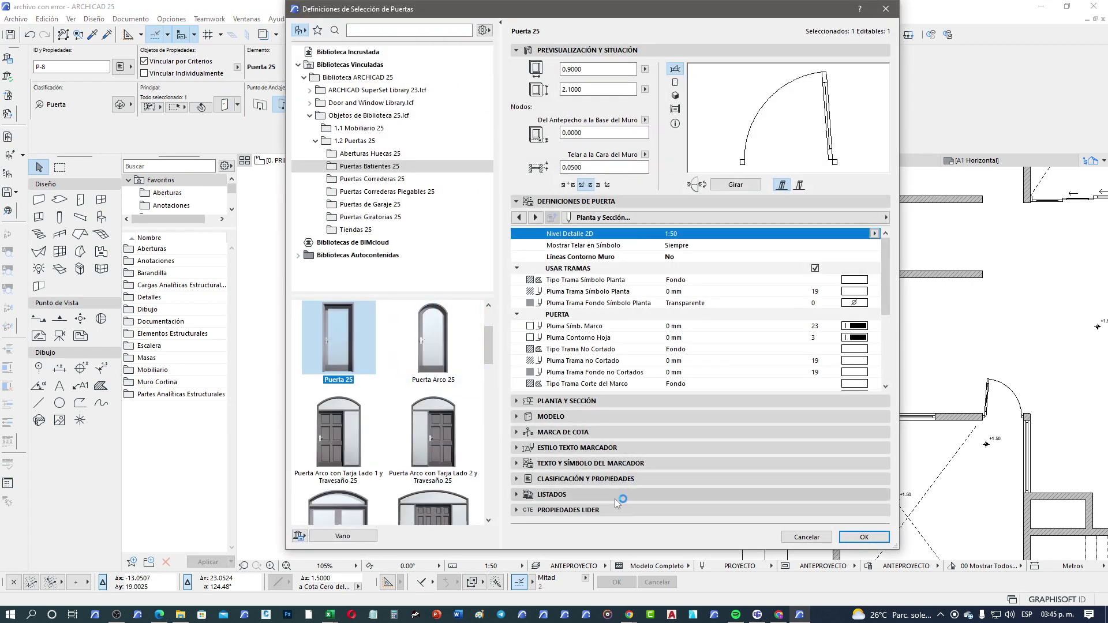
left_click(621, 482)
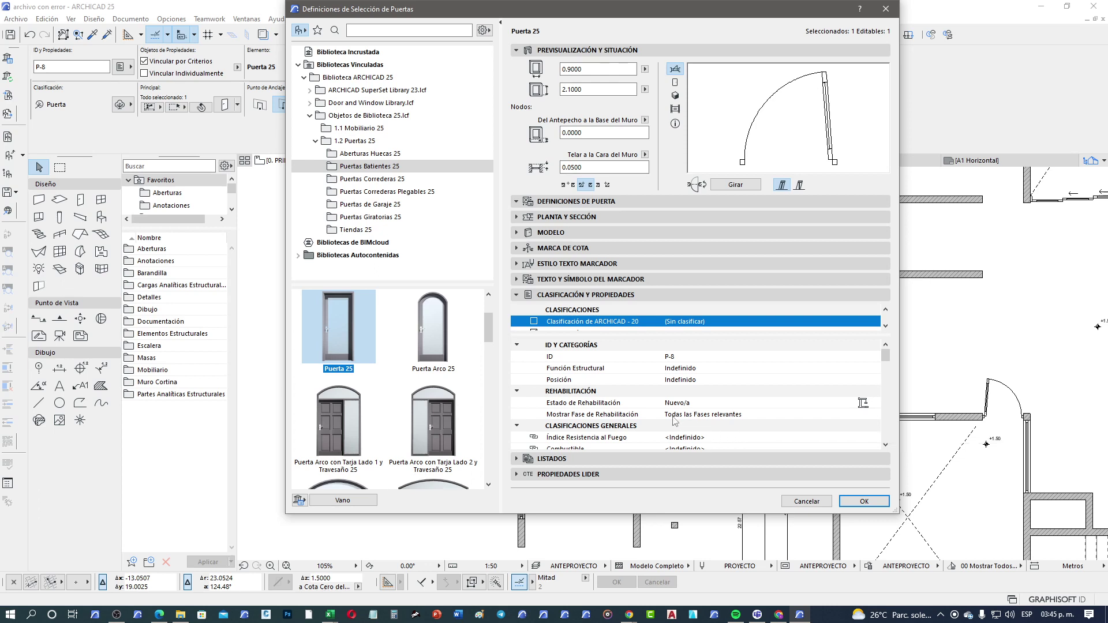
left_click(609, 407)
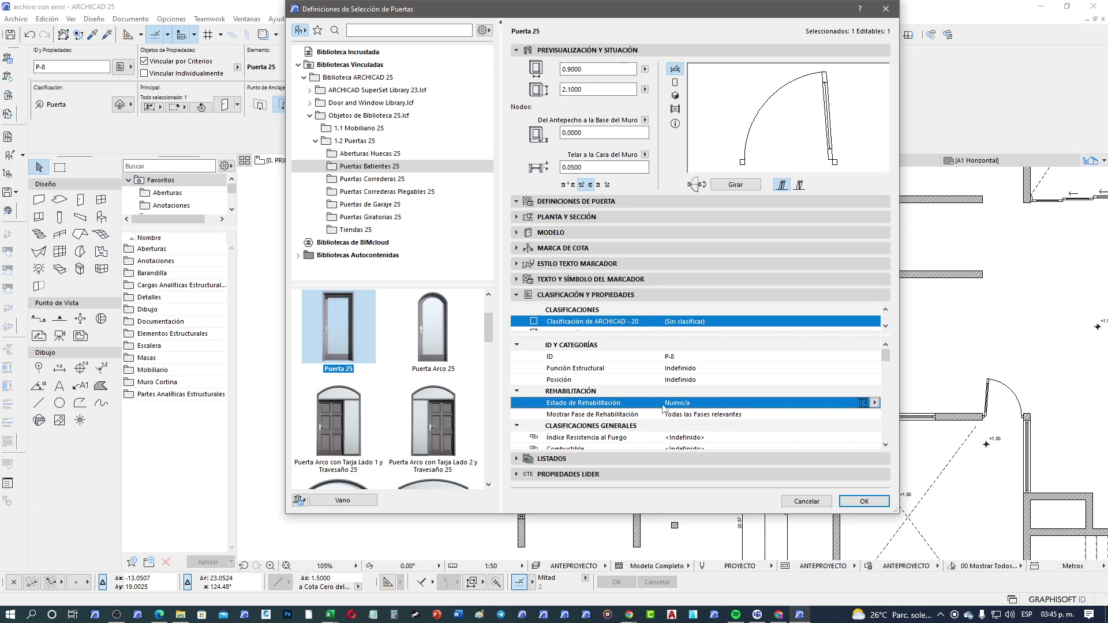
left_click(635, 413)
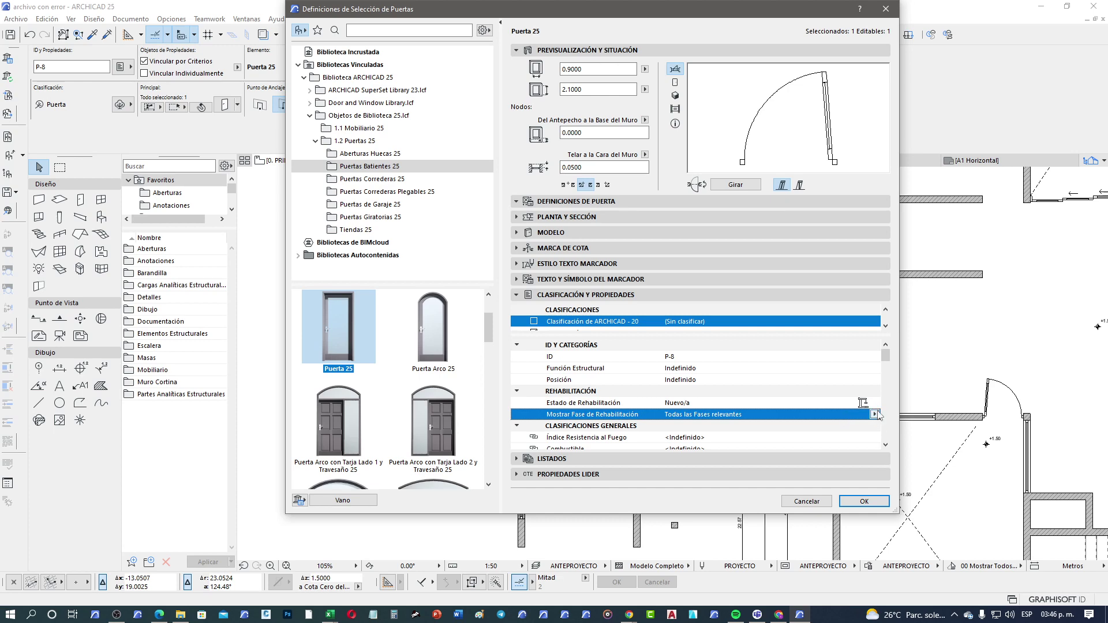
left_click(875, 403)
left_click(875, 404)
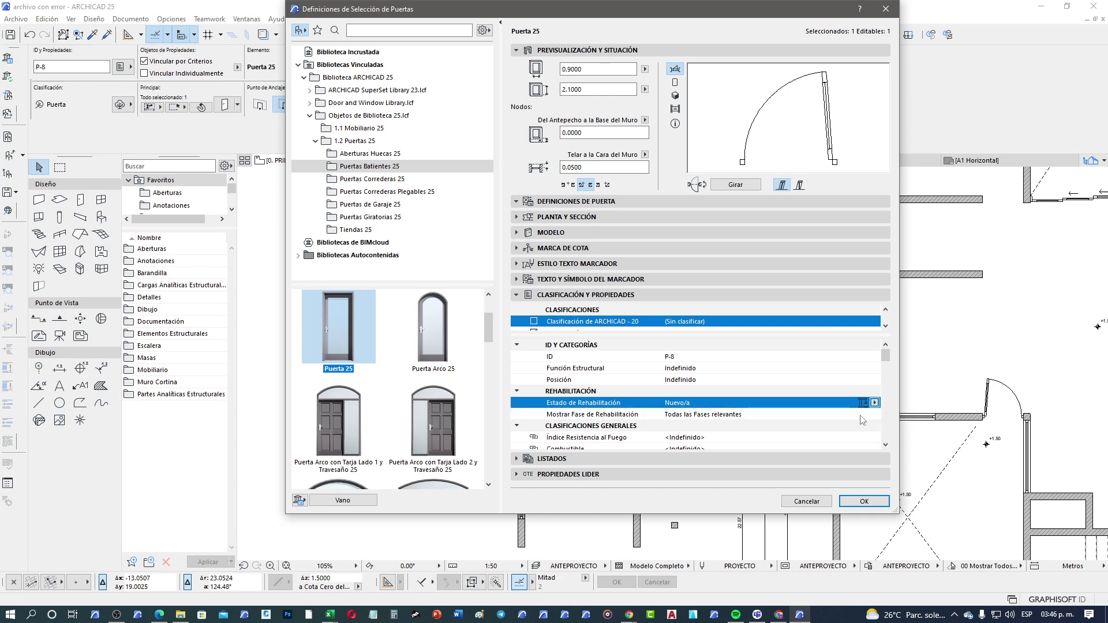
left_click(820, 501)
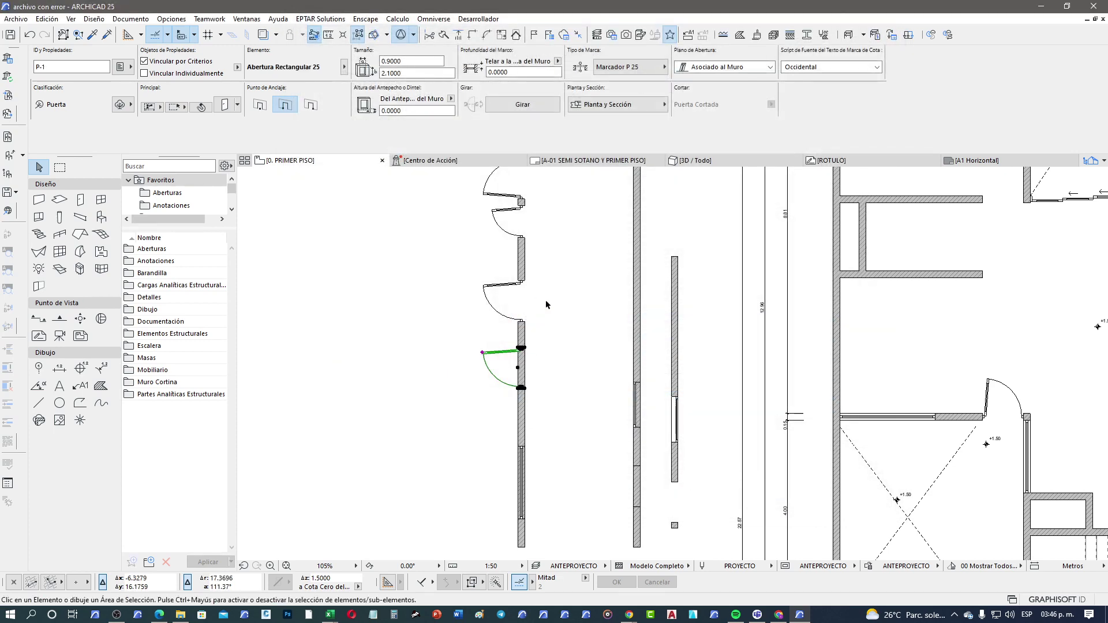
Confirm the door above has the Existente (Existing) renovation status.
left_click(546, 299)
left_click(522, 285)
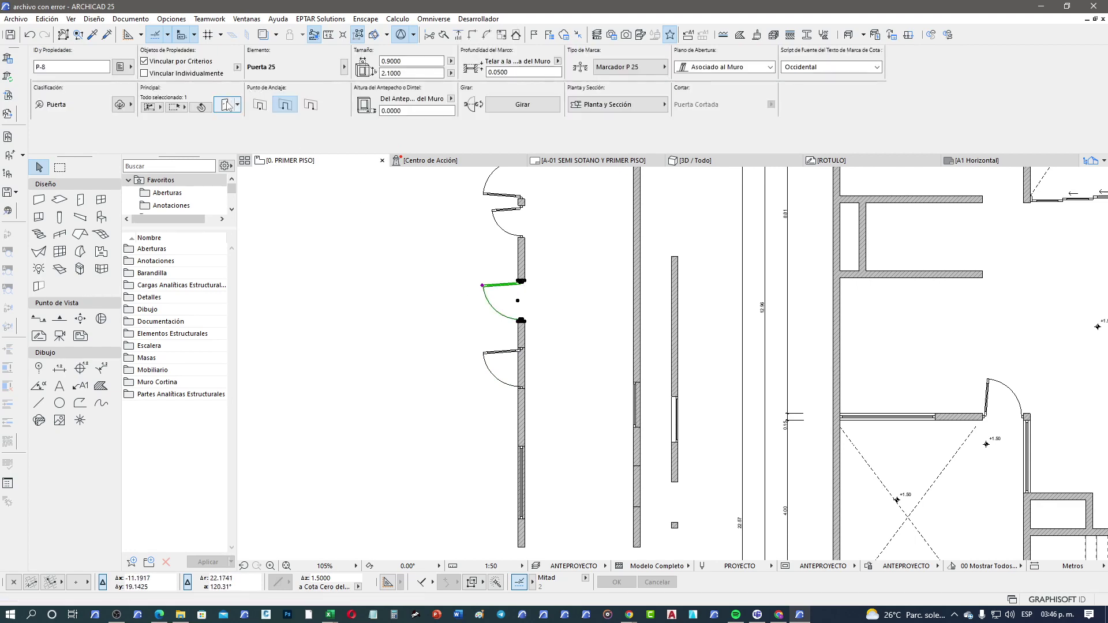
key("ctrl+t")
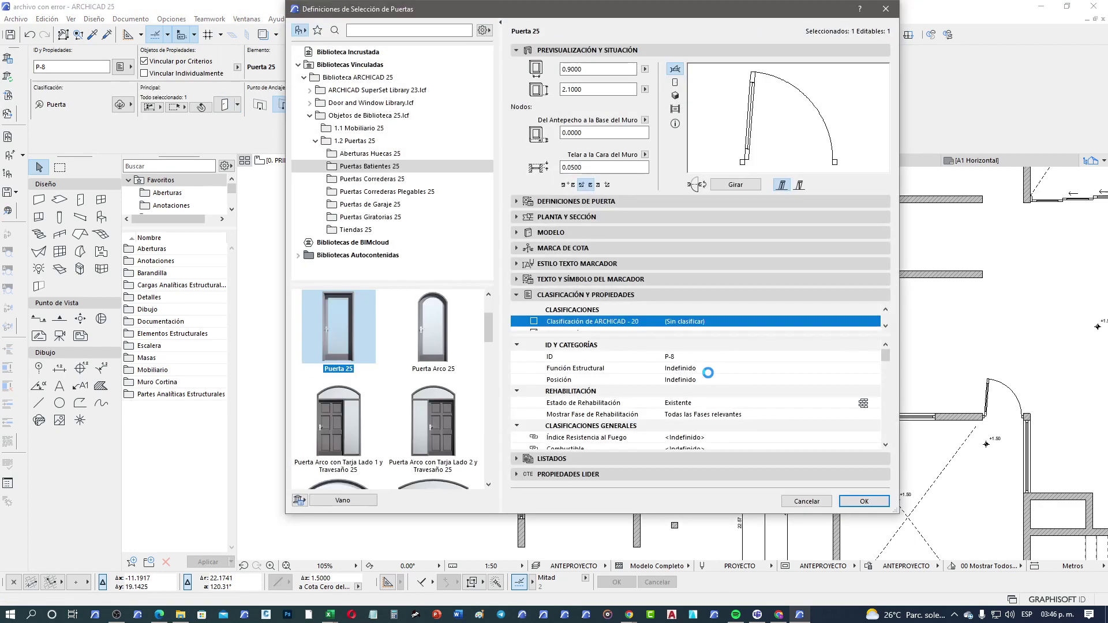
left_click(736, 407)
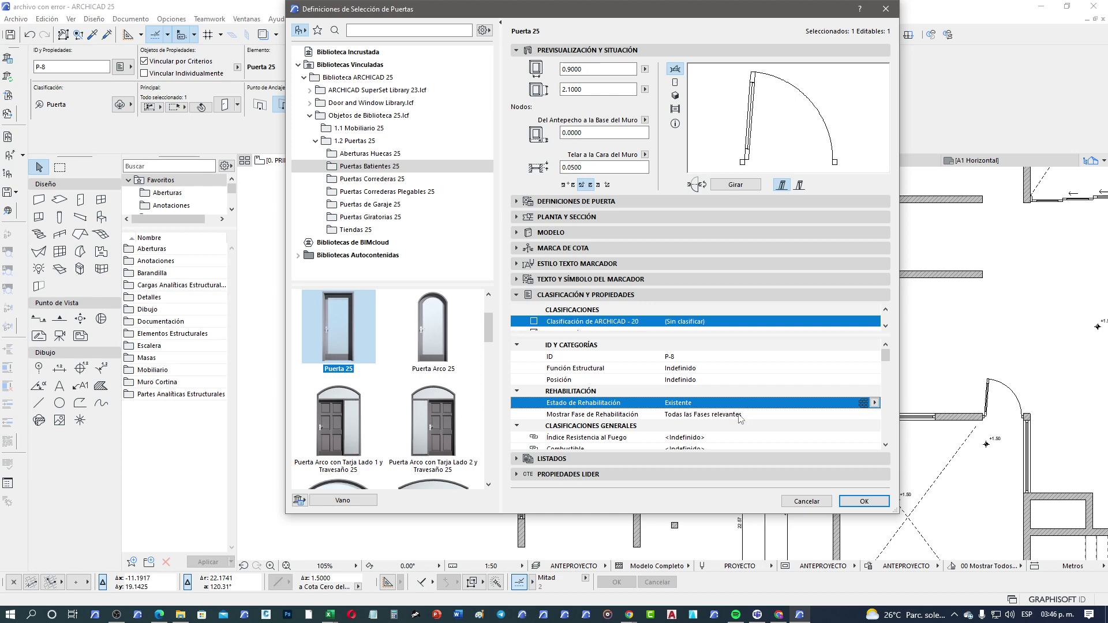
left_click(805, 502)
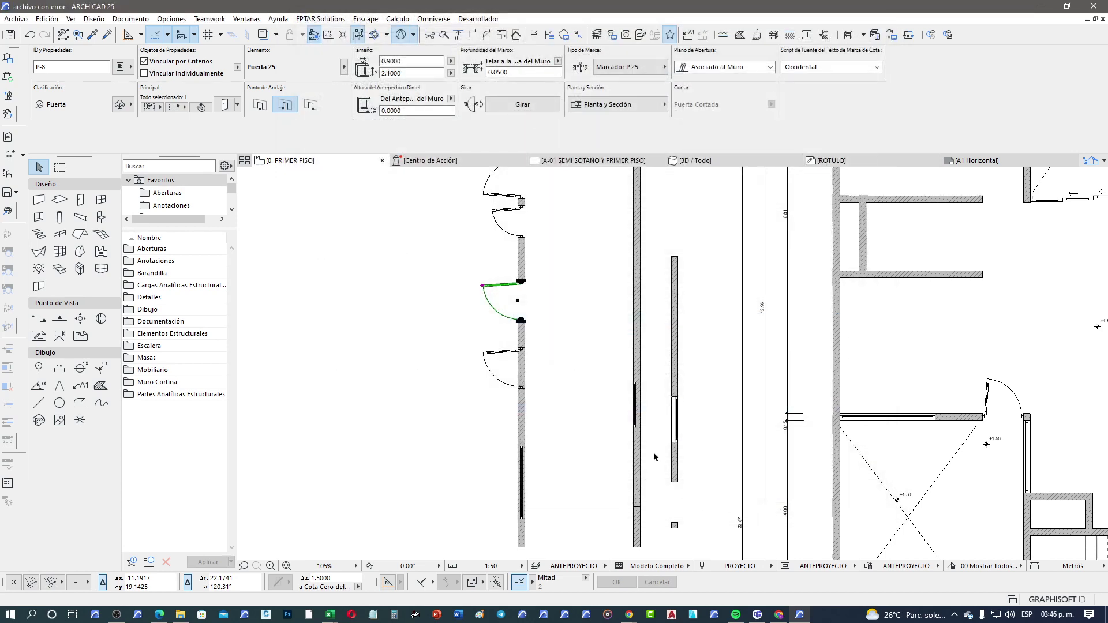
left_click(577, 393)
middle_click_drag(574, 389, 566, 379)
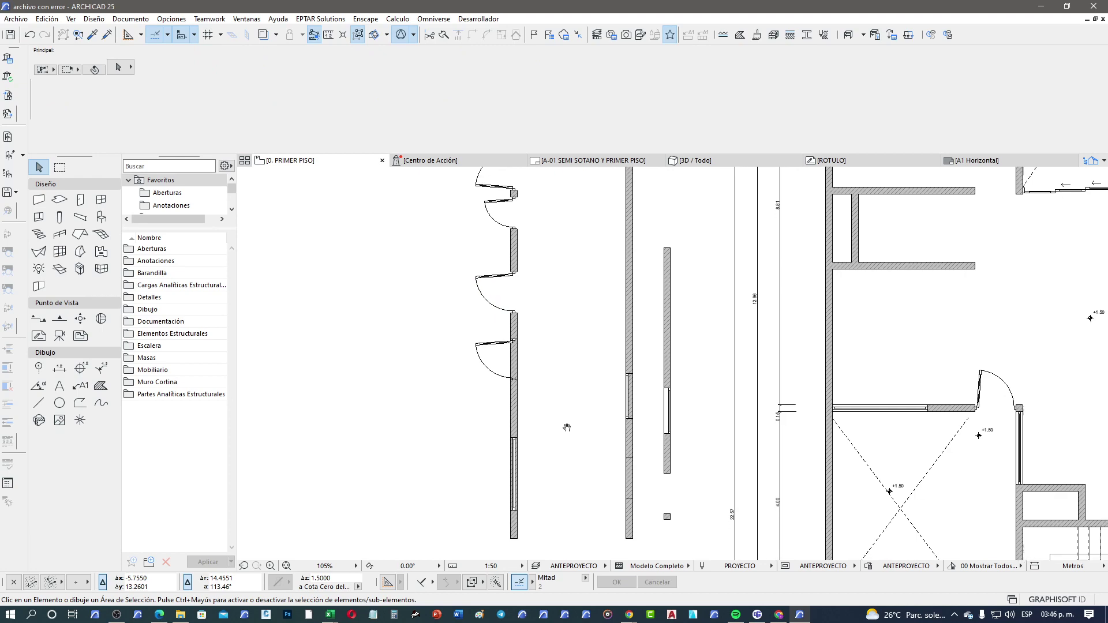
left_click(953, 569)
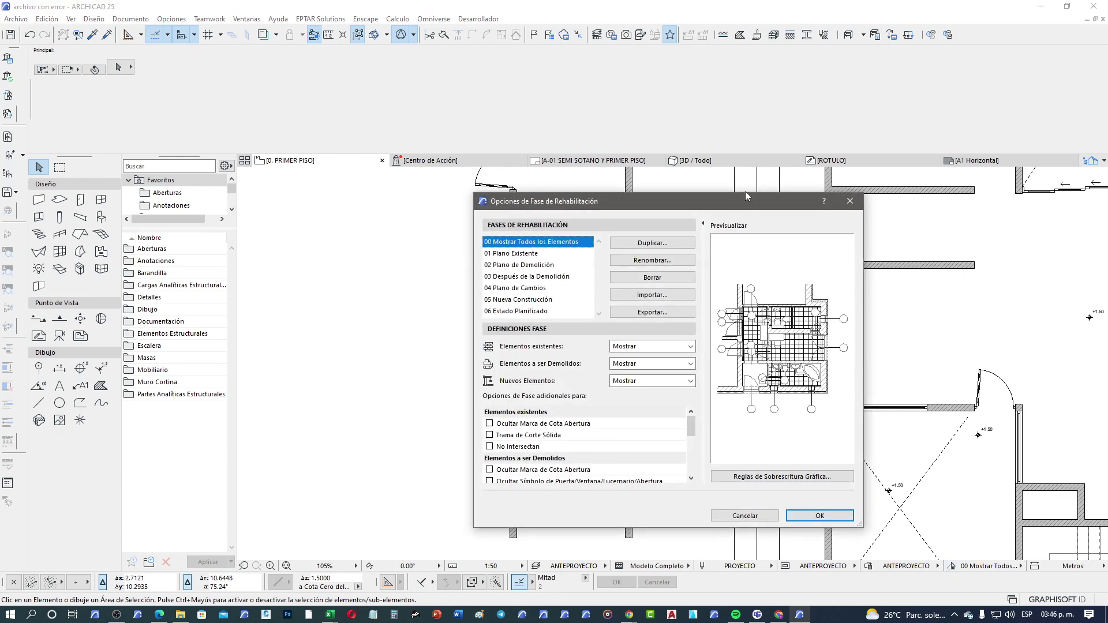
left_click_drag(745, 195, 744, 75)
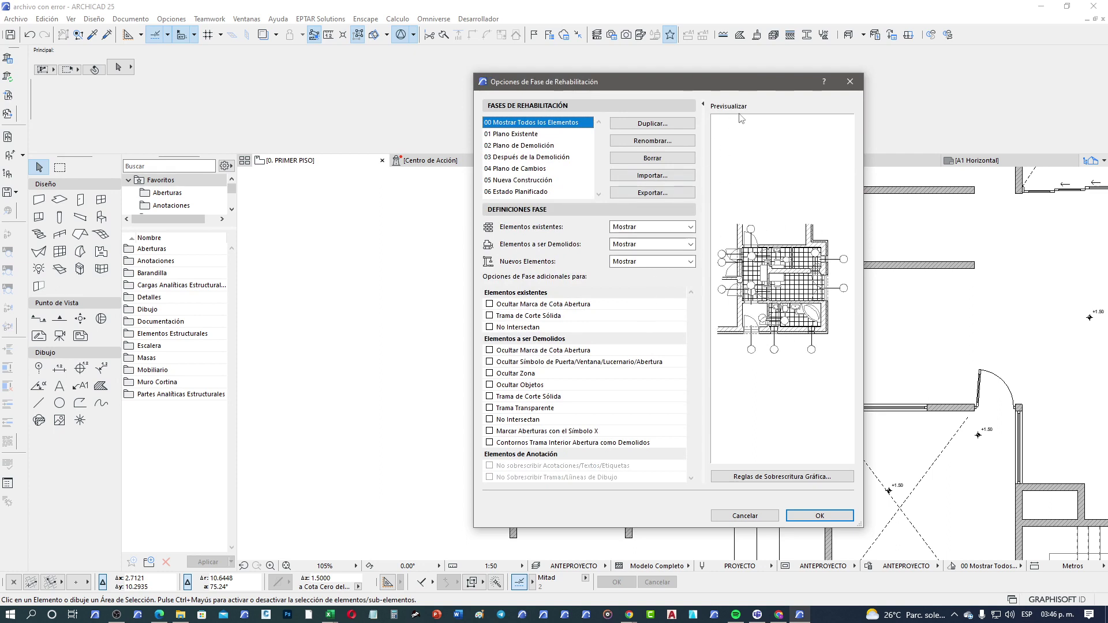
left_click_drag(758, 91, 903, 103)
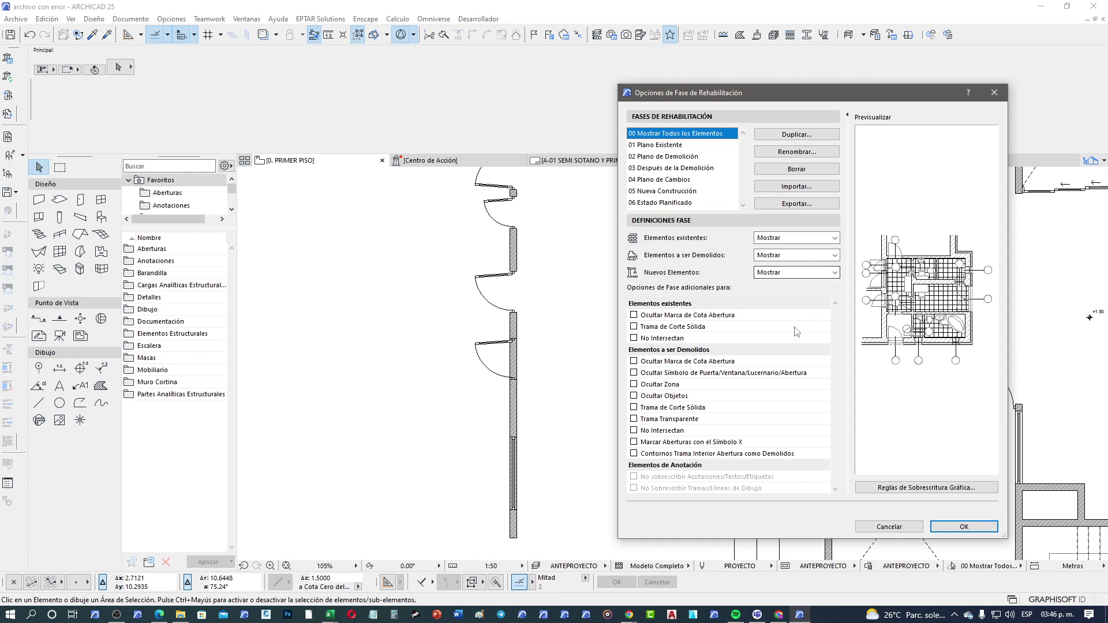
left_click(673, 146)
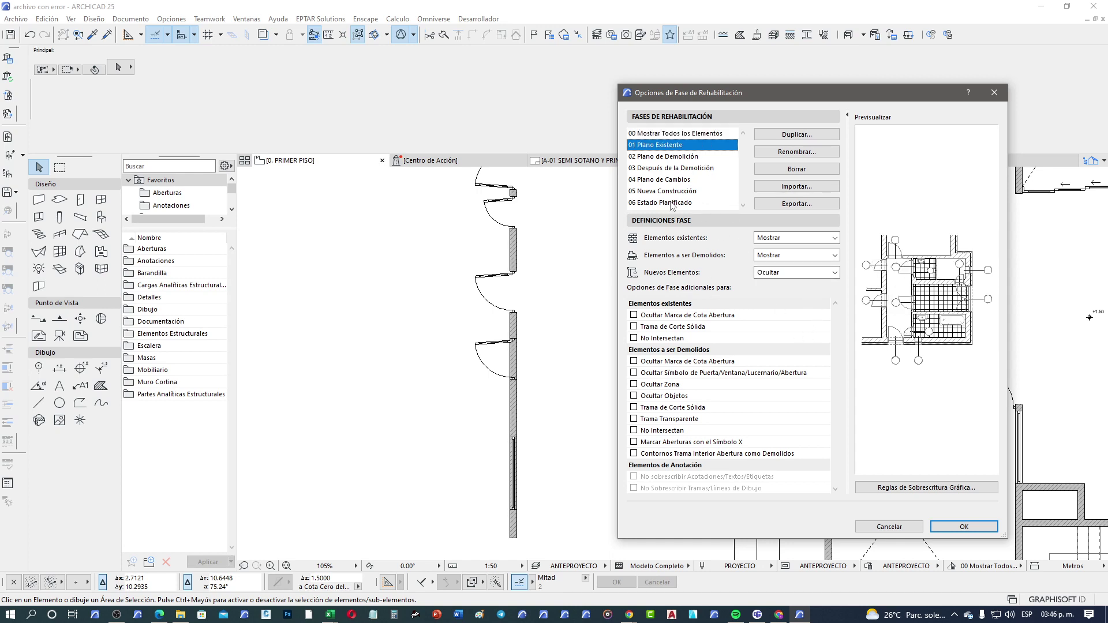
left_click(888, 527)
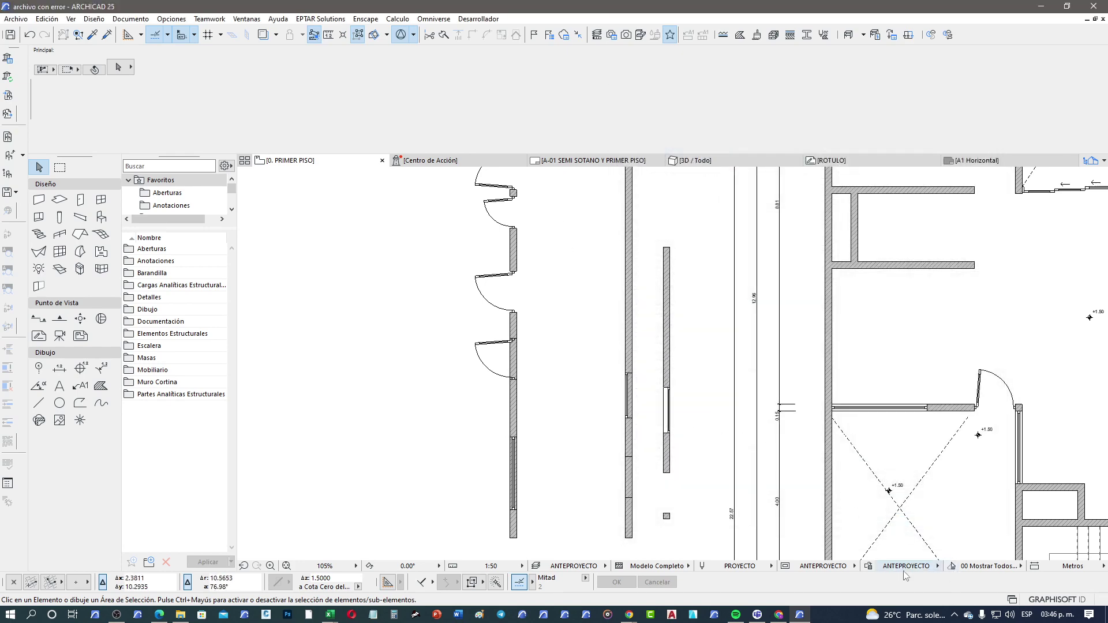
left_click(984, 567)
left_click(937, 544)
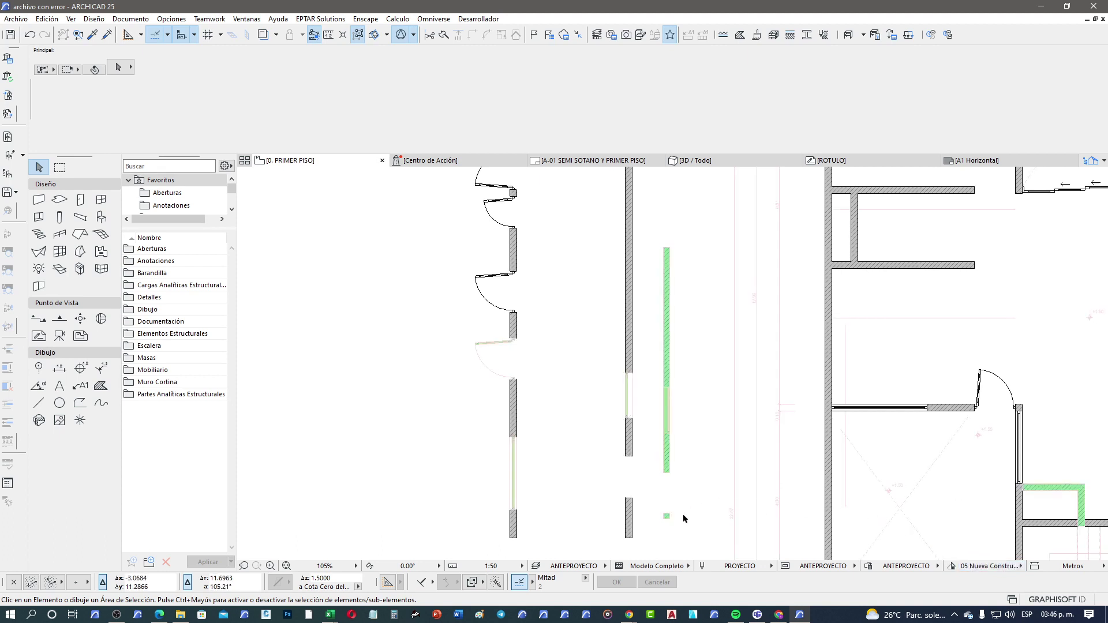
left_click(517, 341)
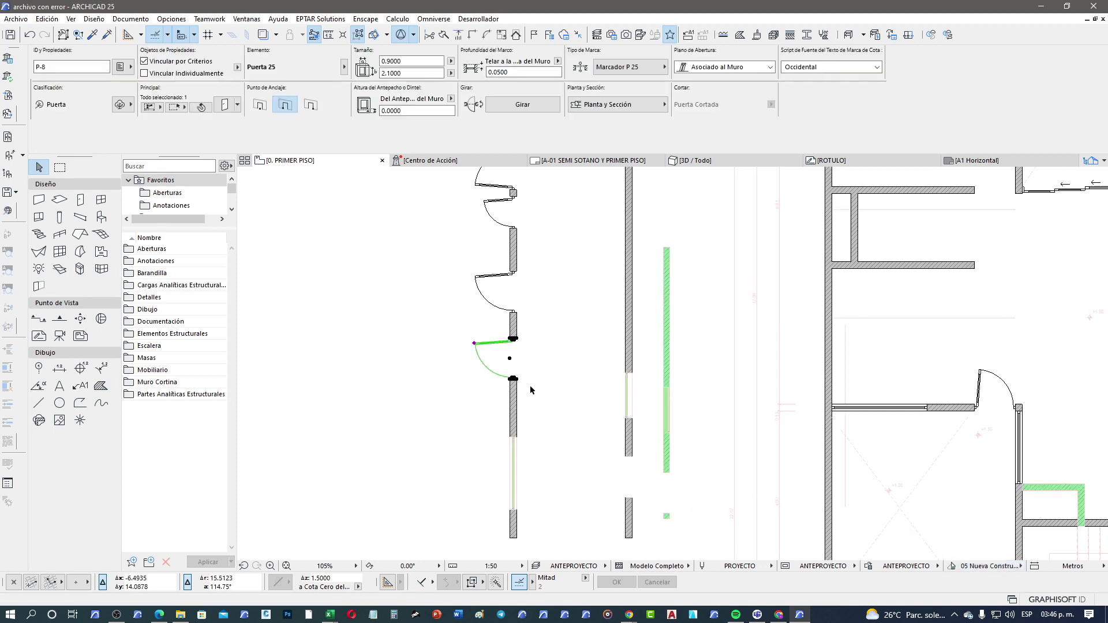
left_click(526, 347)
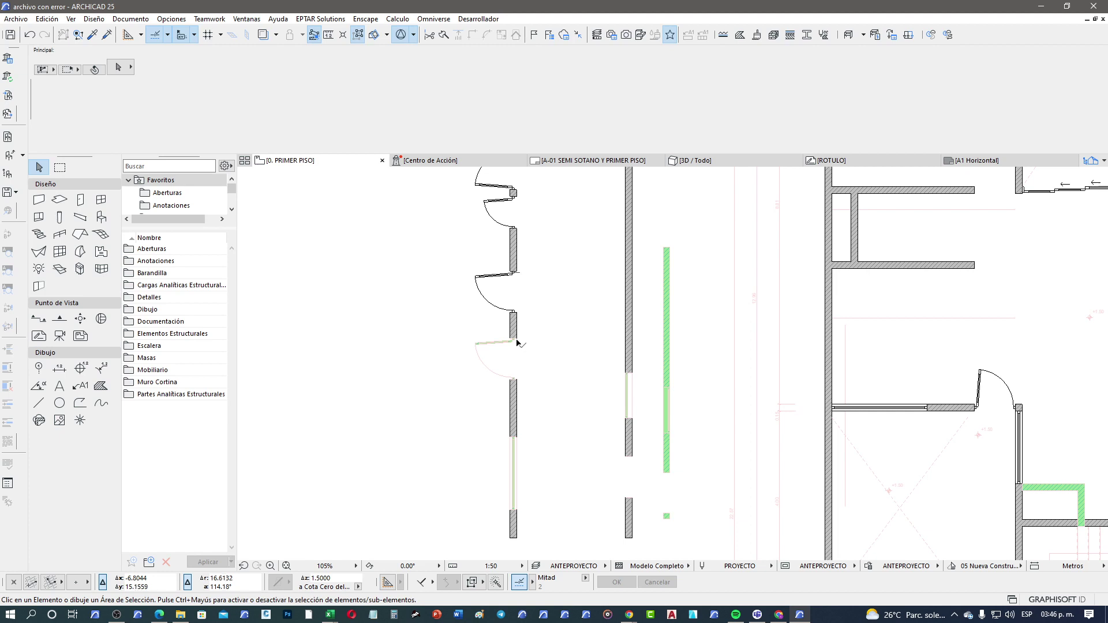
scroll(521, 360, "up", 3)
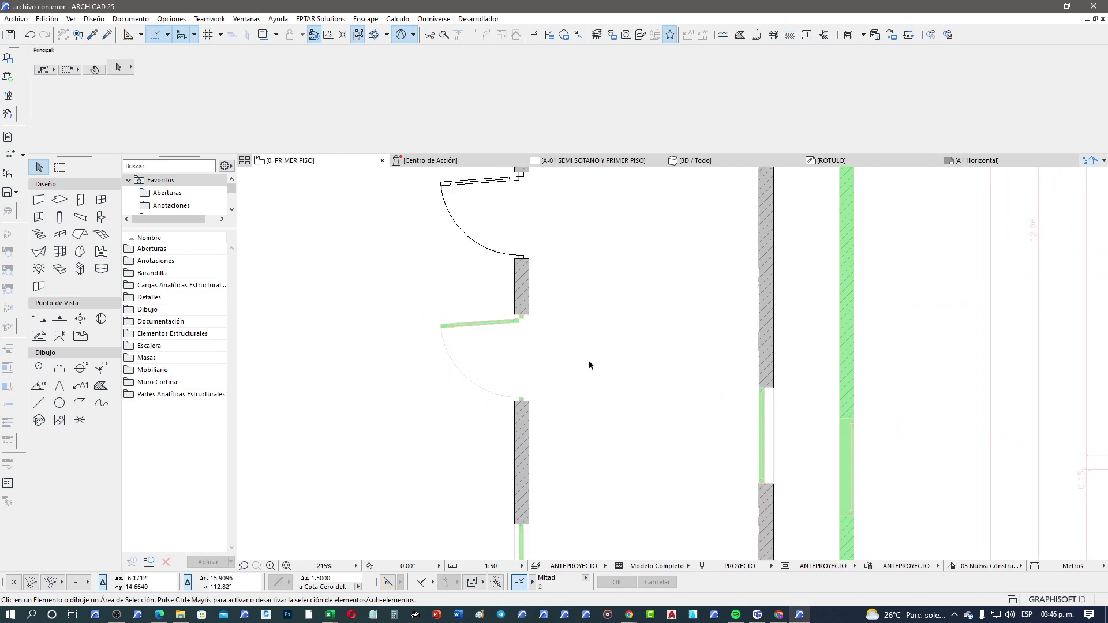
scroll(595, 360, "down", 2)
left_click(990, 568)
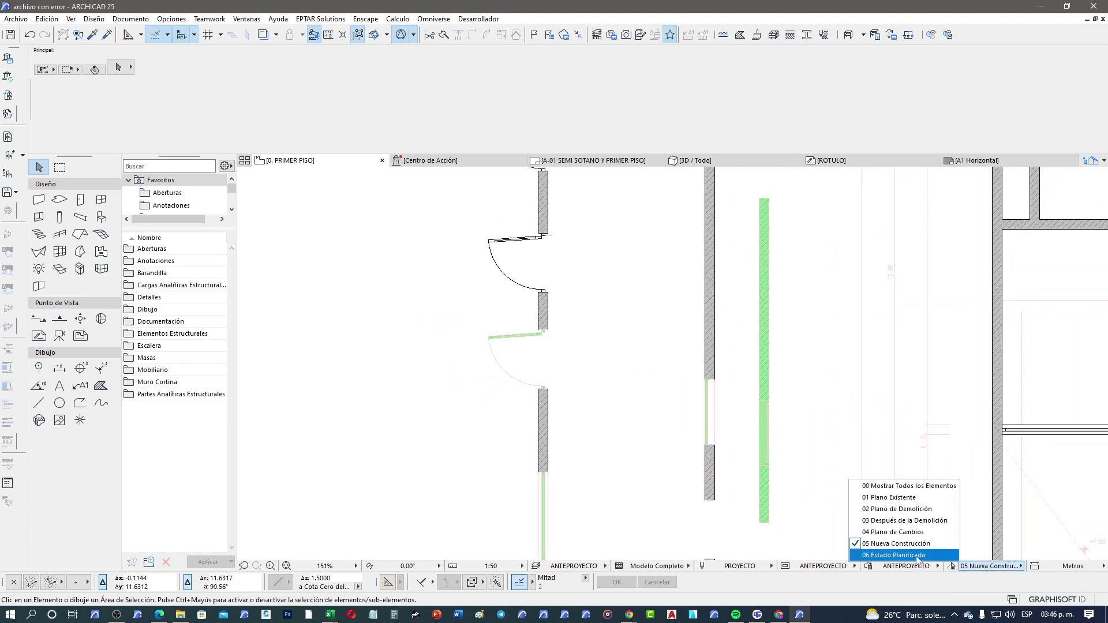
left_click(895, 555)
scroll(635, 399, "down", 2)
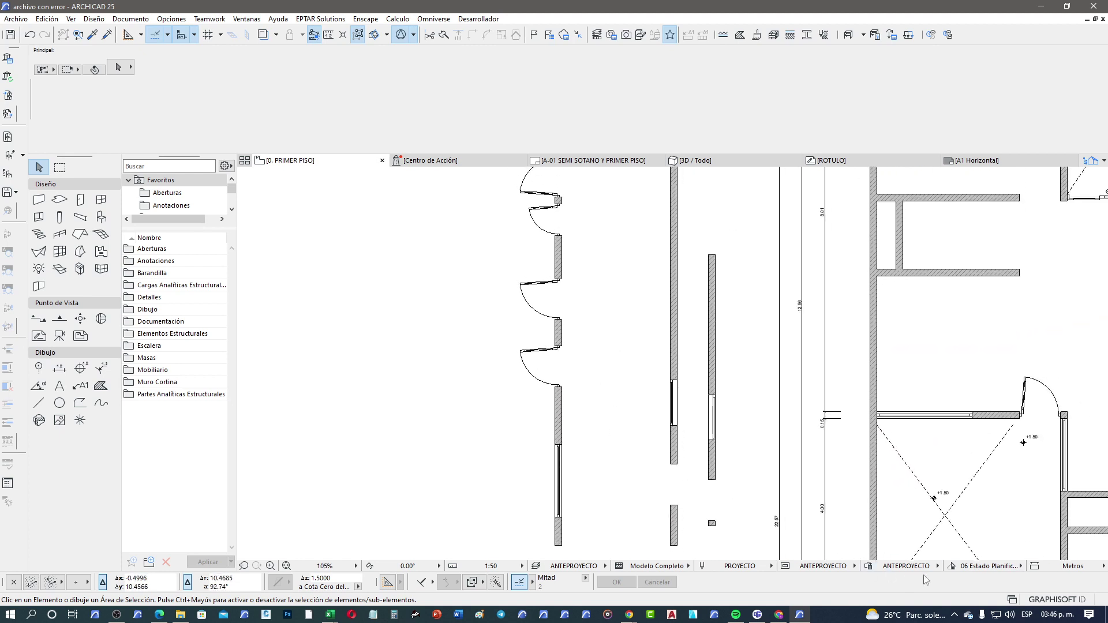
left_click(988, 566)
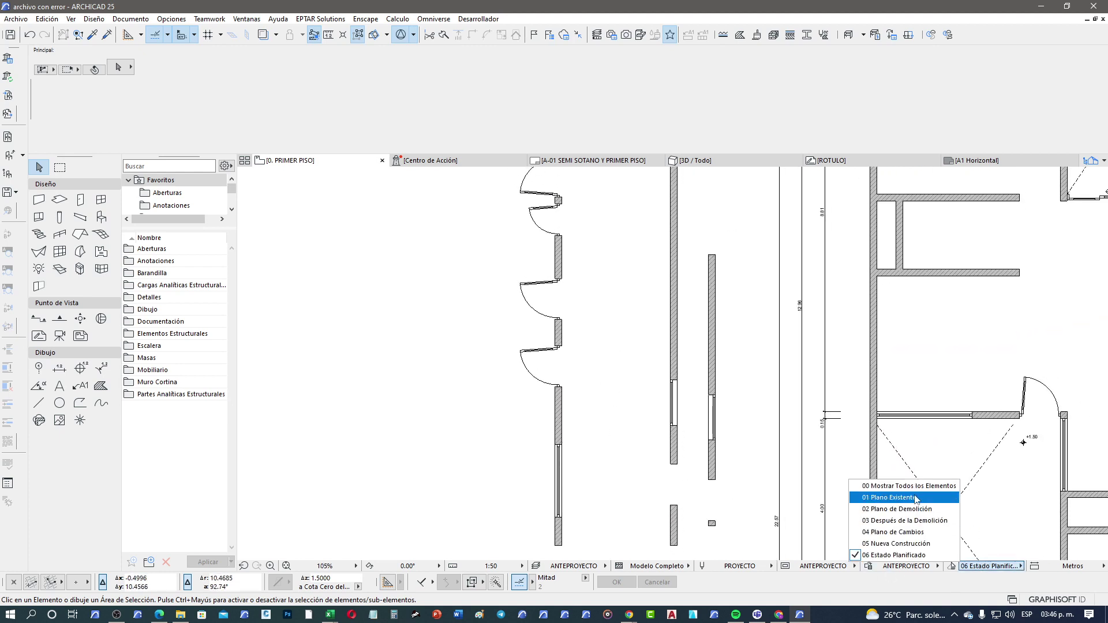
left_click(918, 498)
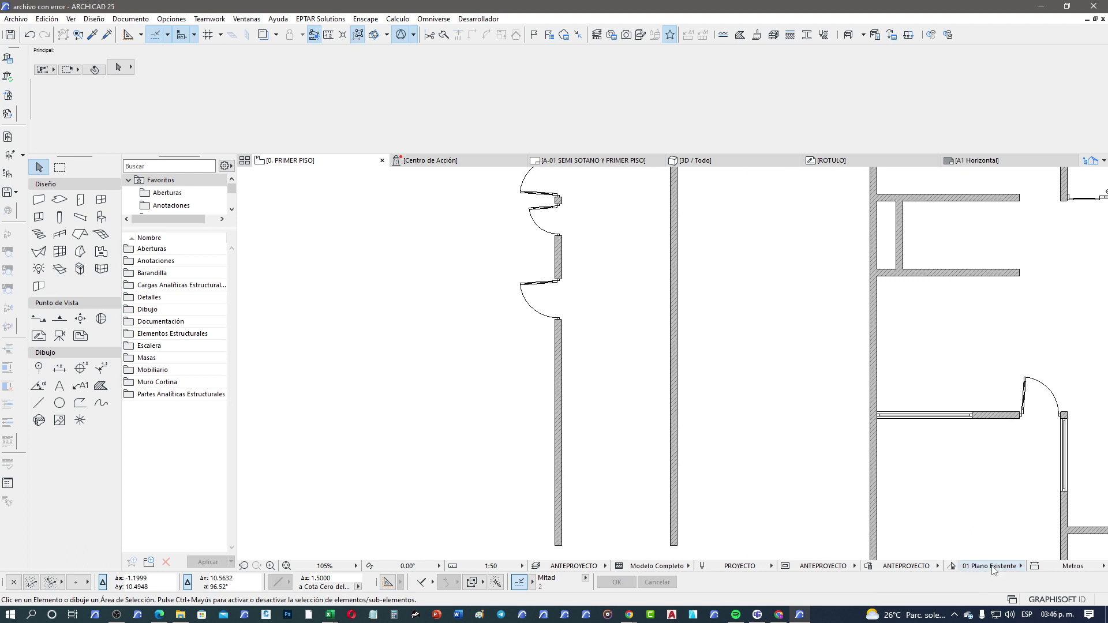
left_click(993, 567)
left_click(924, 486)
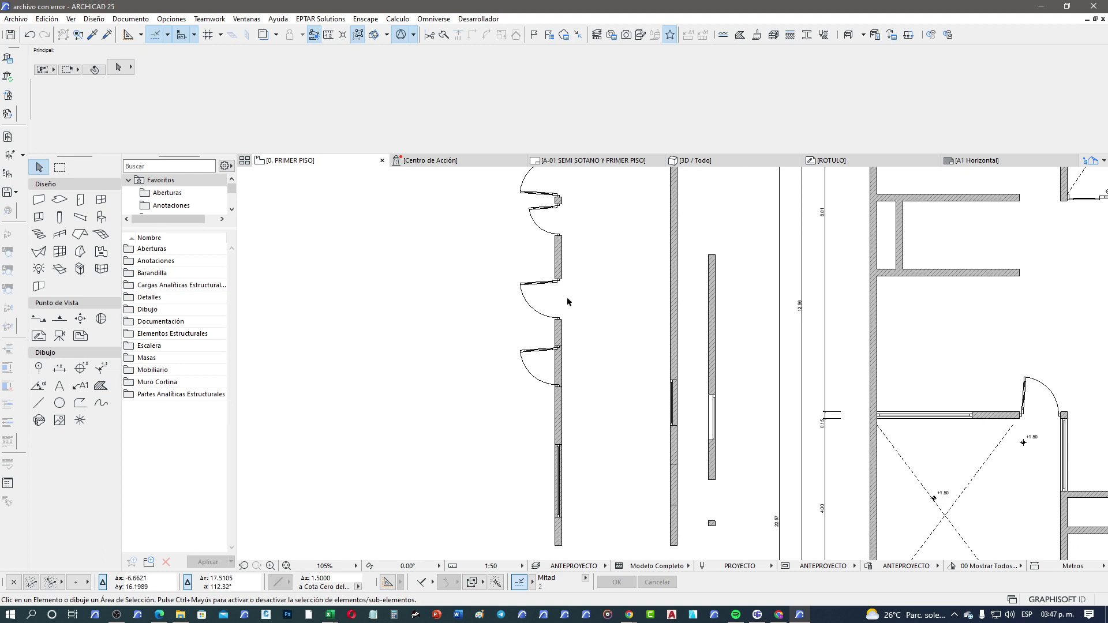
Zoom the first-floor plan in and out, panning to bring the top dimension line into view.
scroll(567, 297, "up", 5)
scroll(628, 275, "down", 3)
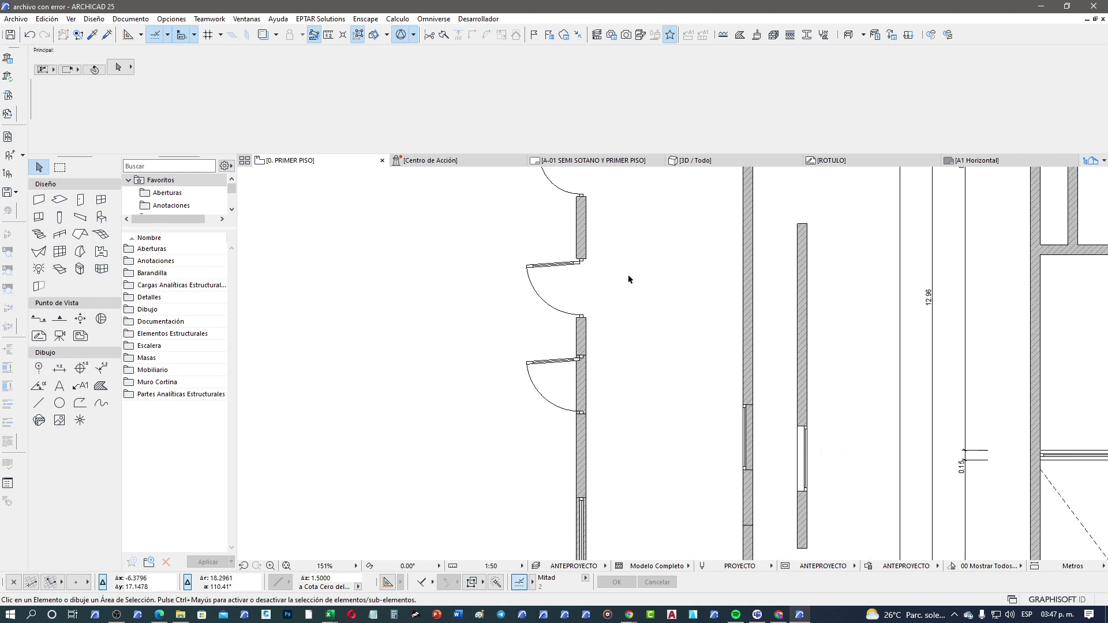
scroll(629, 288, "down", 2)
scroll(629, 288, "up", 1)
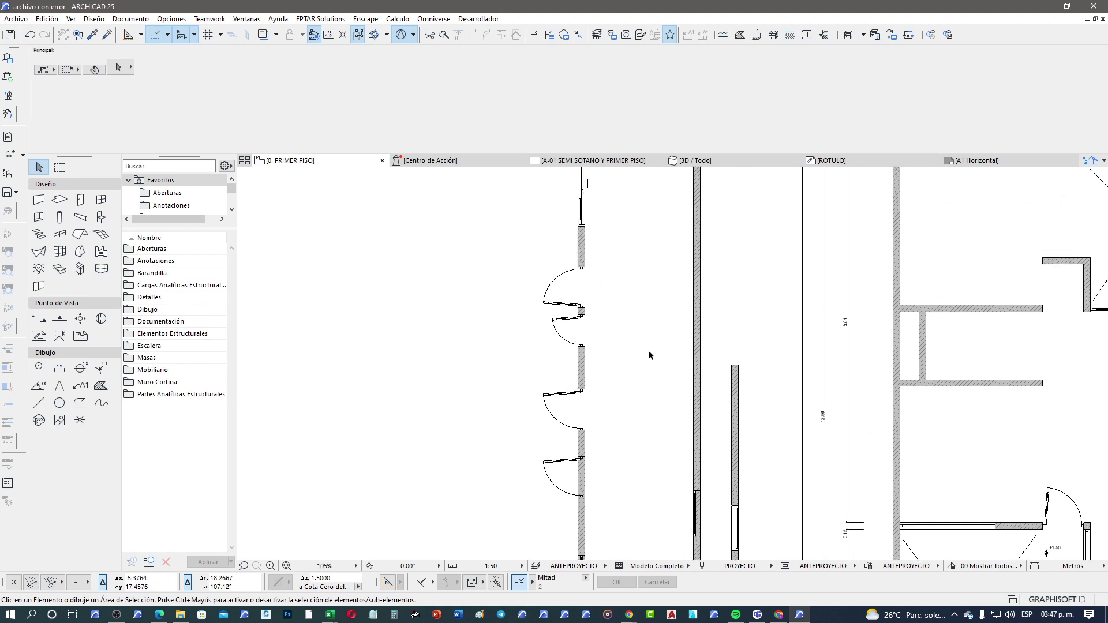
middle_click_drag(649, 321, 629, 419)
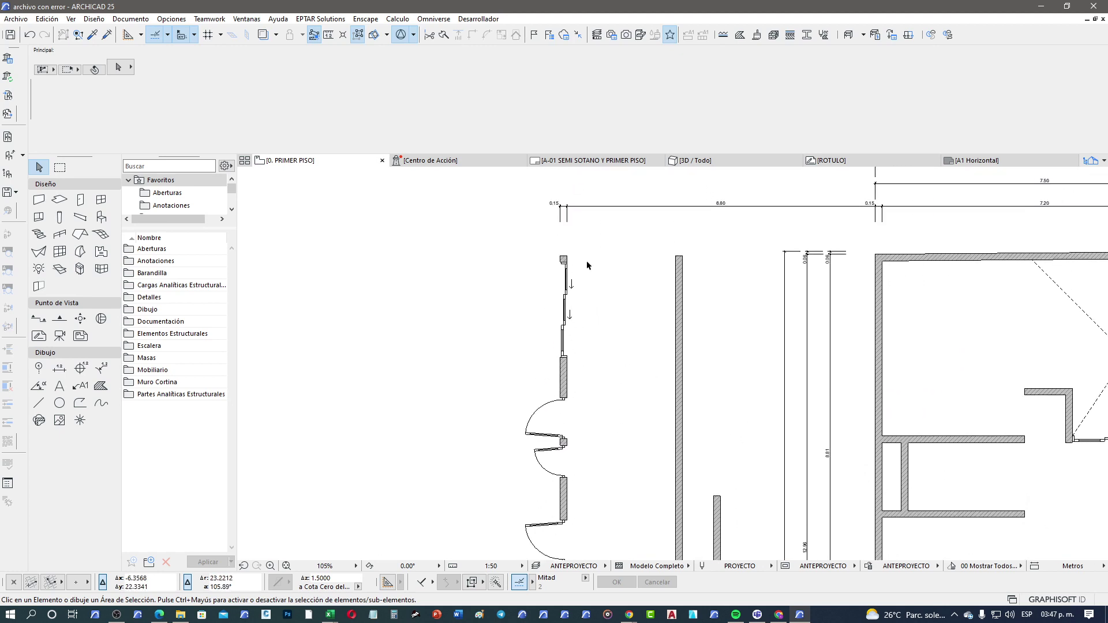
scroll(587, 260, "up", 2)
Select the long left exterior wall, dismiss its editing options, and pan to the rooms beside it.
left_click(564, 256)
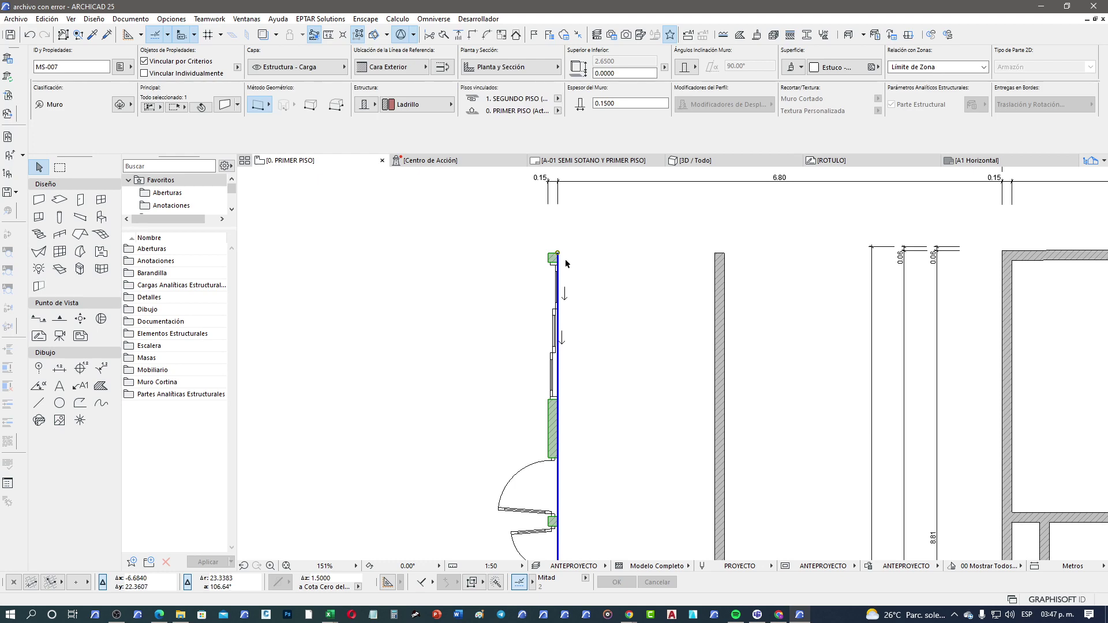
left_click(558, 254)
middle_click_drag(579, 261, 581, 266)
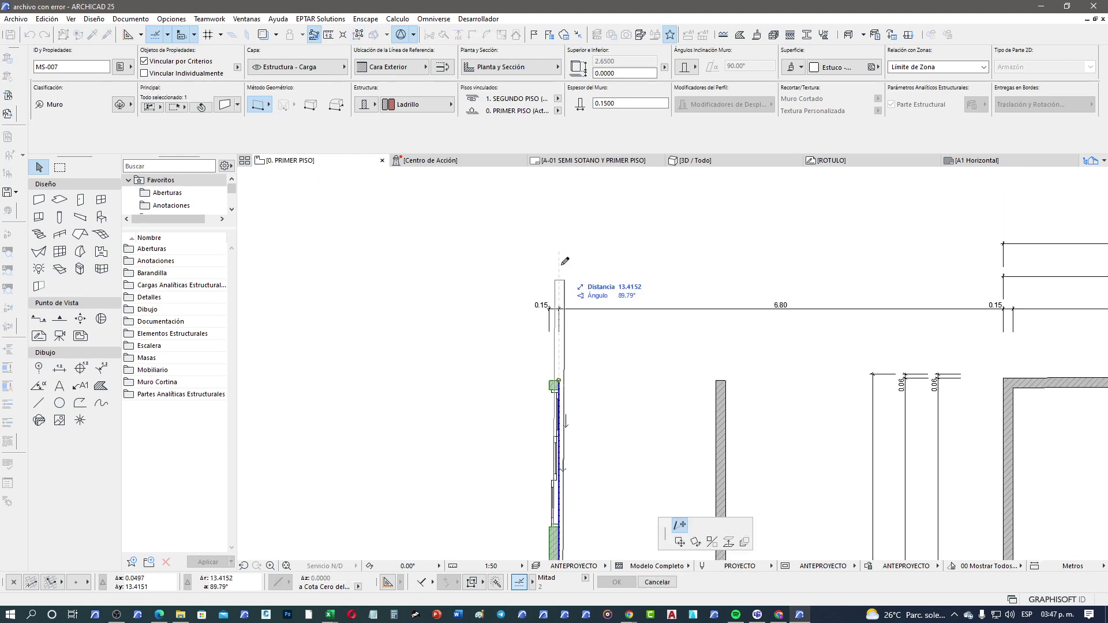
key("Escape")
scroll(572, 270, "down", 4)
scroll(594, 440, "down", 1)
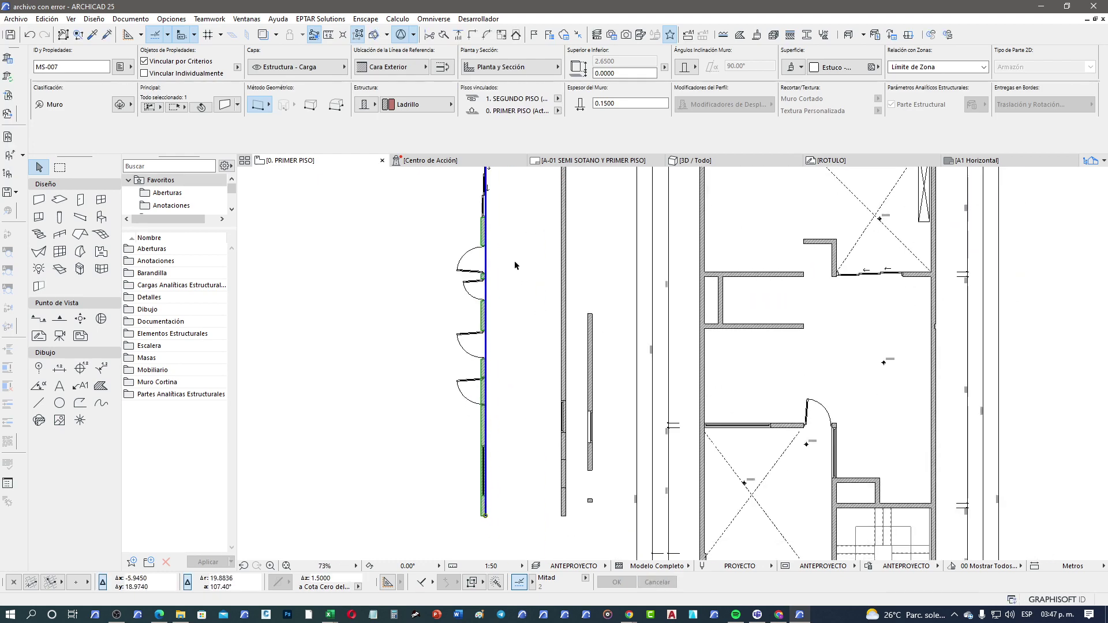
middle_click_drag(594, 440, 516, 261)
left_click(513, 389)
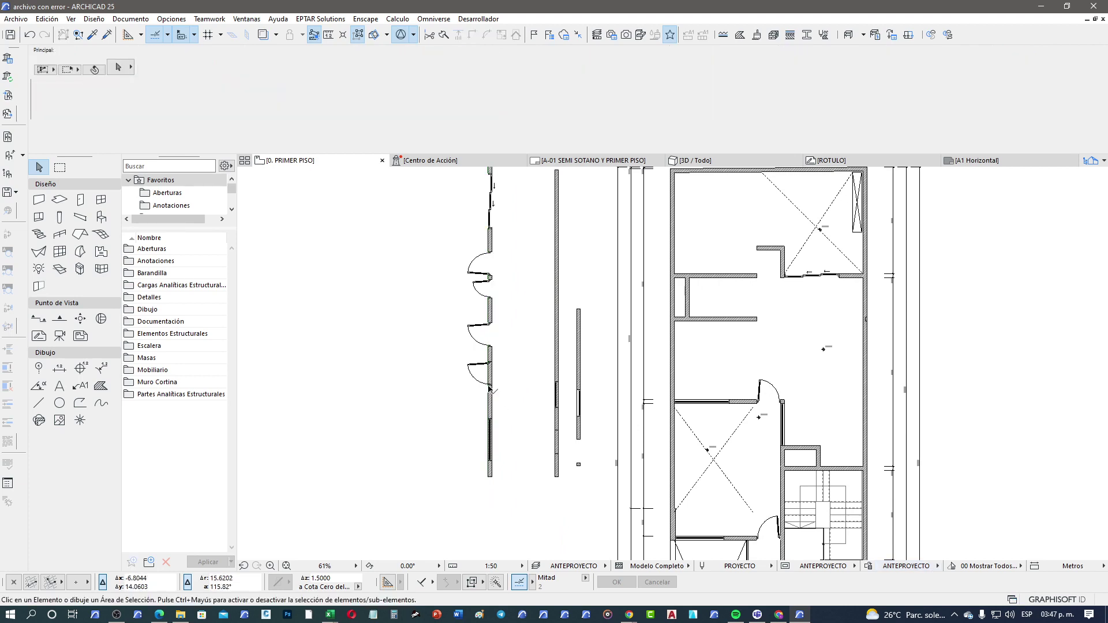
Zoom to about 151% on the walls near the door and select the curved window.
scroll(510, 416, "up", 2)
scroll(508, 440, "up", 2)
scroll(508, 440, "up", 1)
middle_click_drag(531, 435, 500, 359)
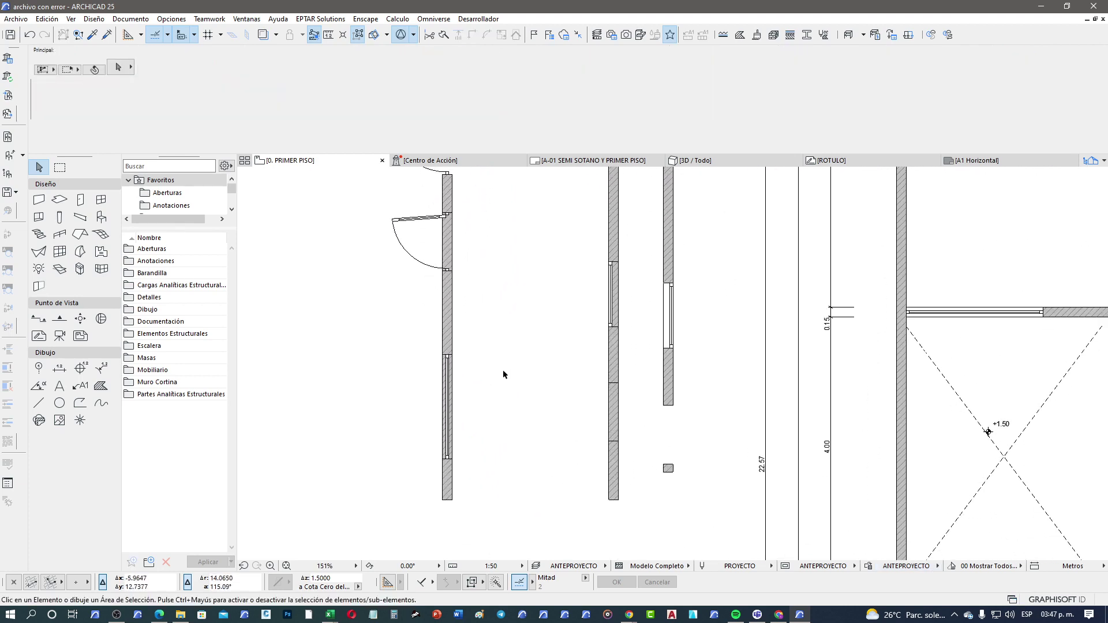
left_click(449, 360)
left_click(515, 427)
left_click(965, 565)
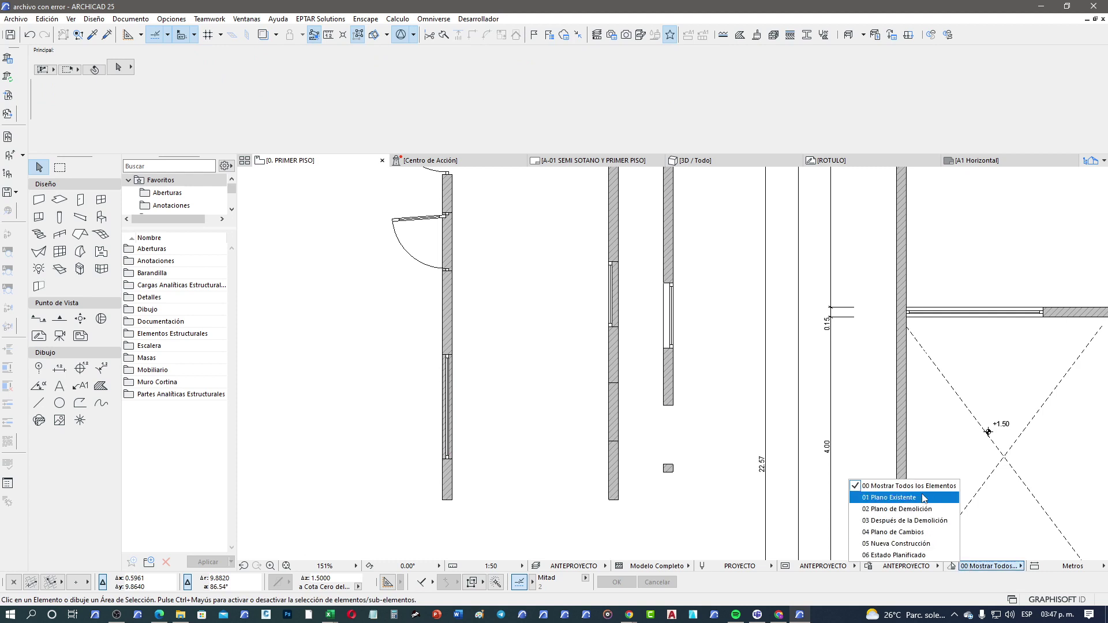
left_click(483, 317)
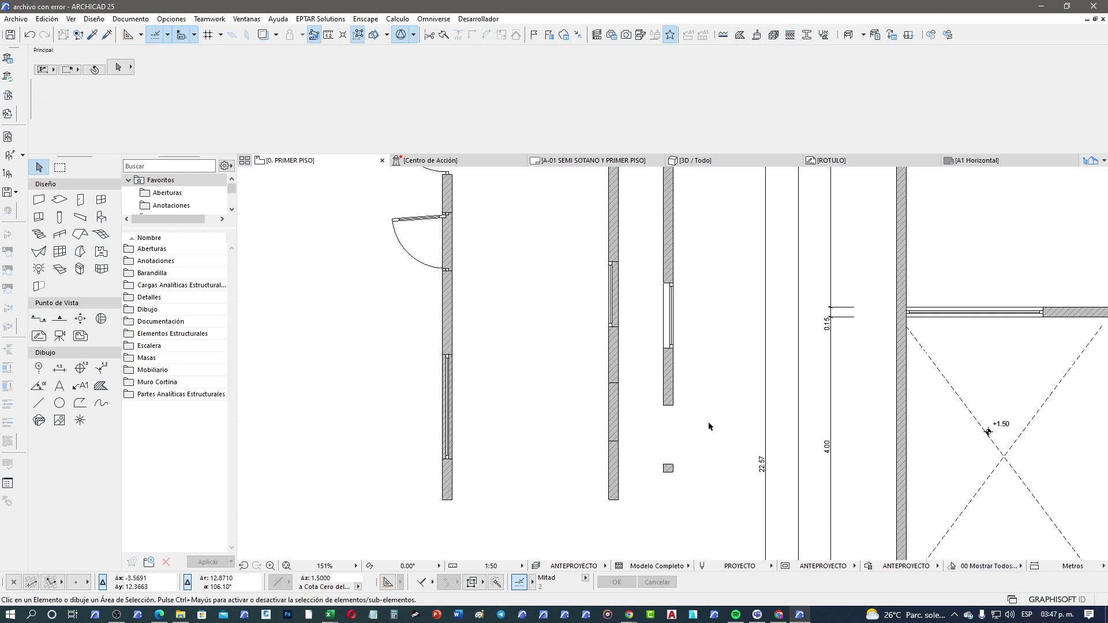
left_click(994, 566)
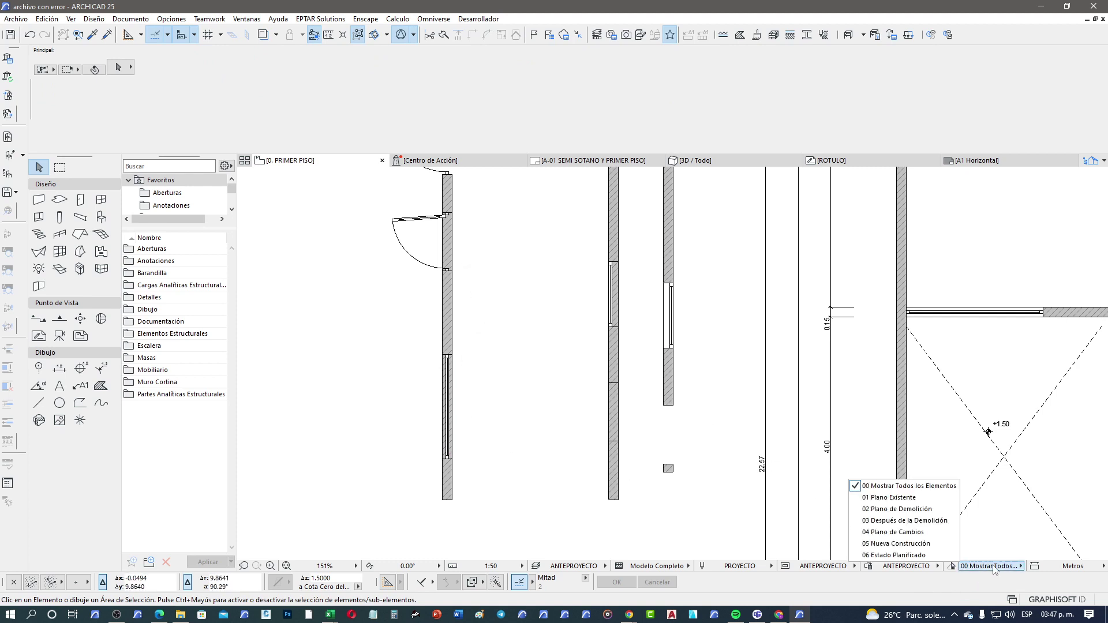
left_click(913, 498)
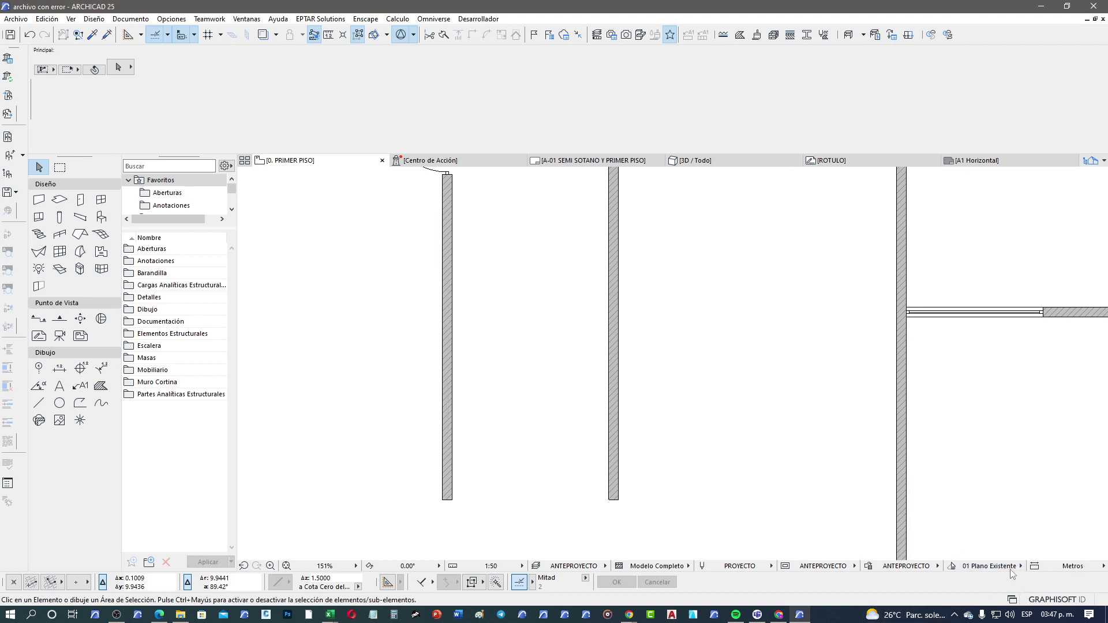
left_click(1008, 567)
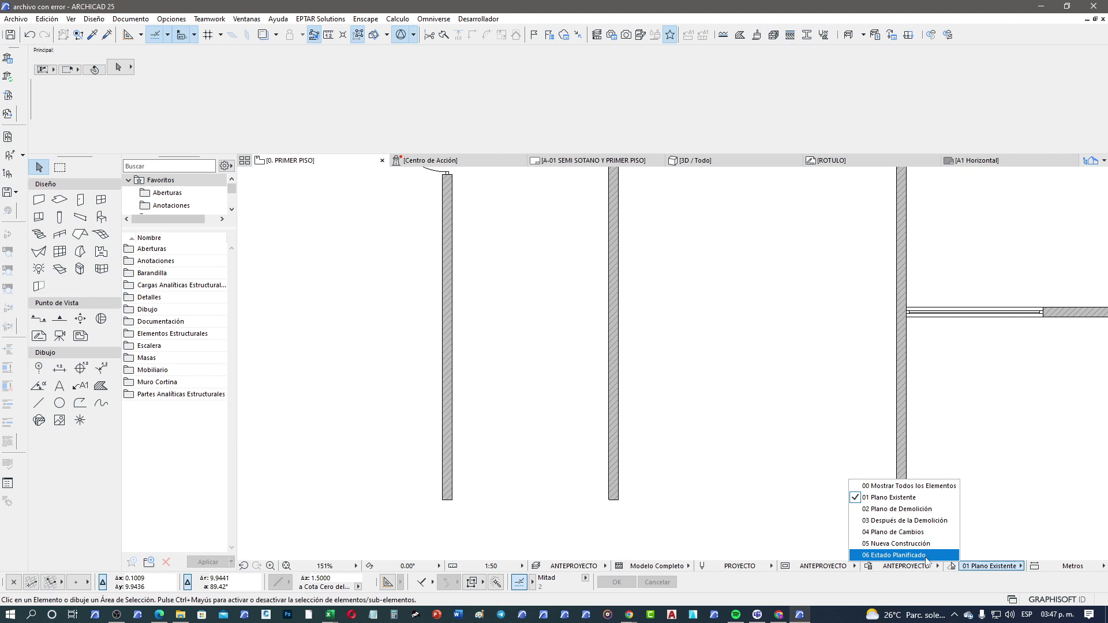
left_click(926, 555)
left_click(988, 566)
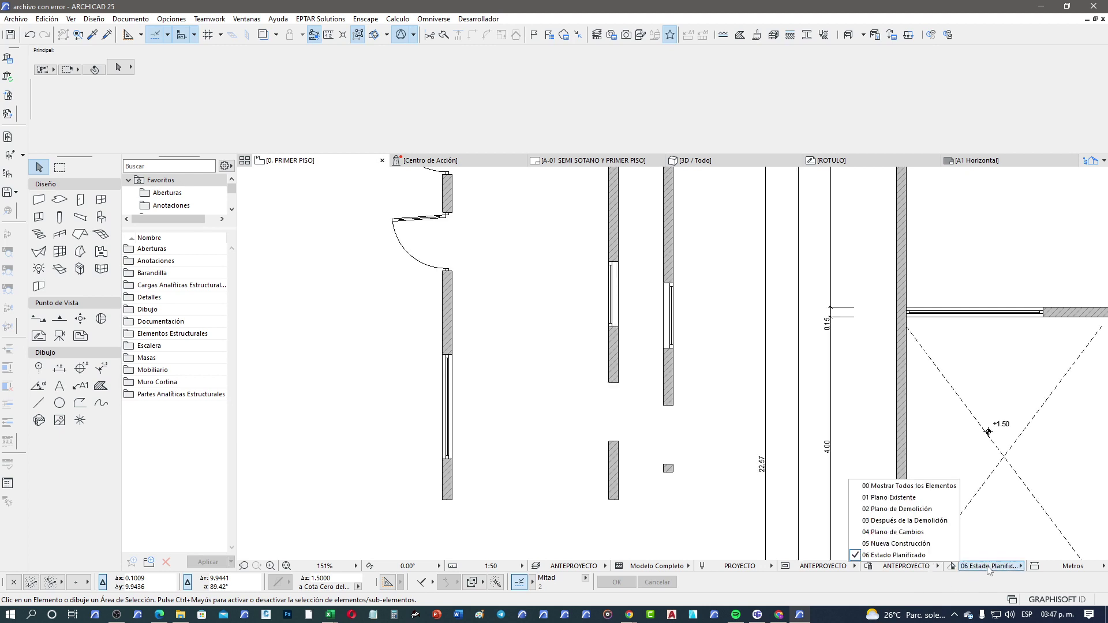
left_click(925, 488)
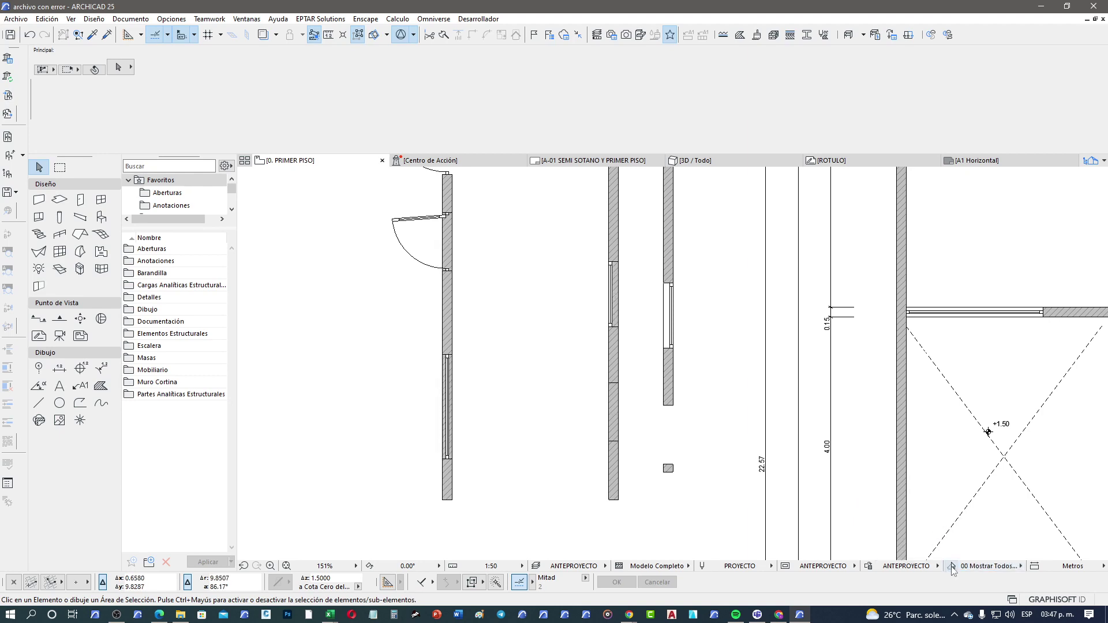
Open Renovation Filter Options, which lists phases 00 to 06, from the status-bar popup.
left_click(952, 566)
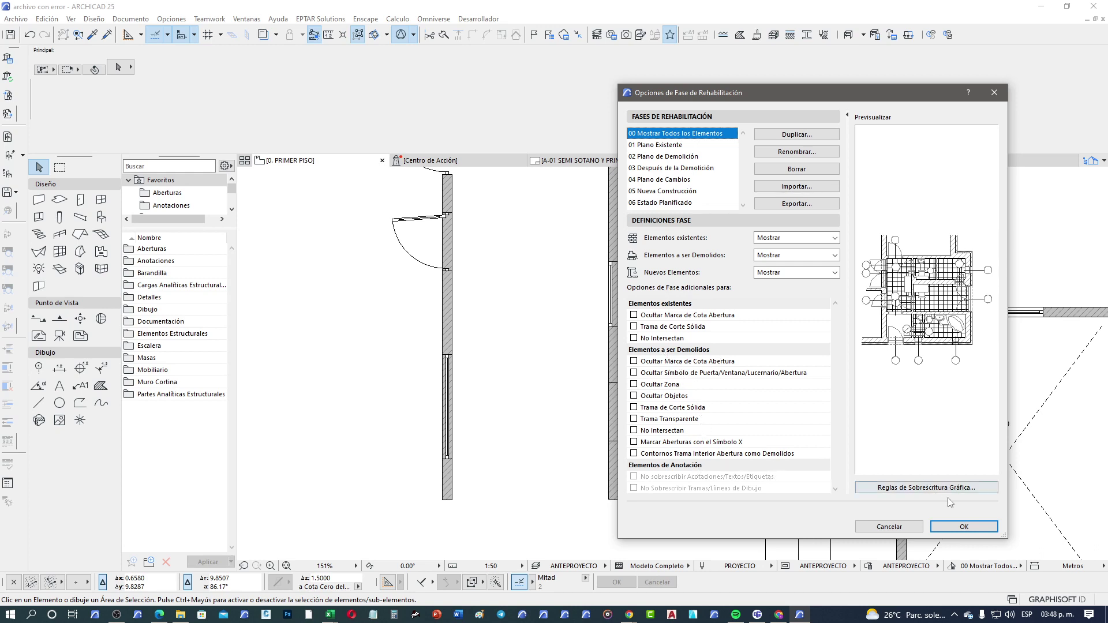
Review the settings of the 01, 02, 05 and 06 renovation phases.
left_click(678, 146)
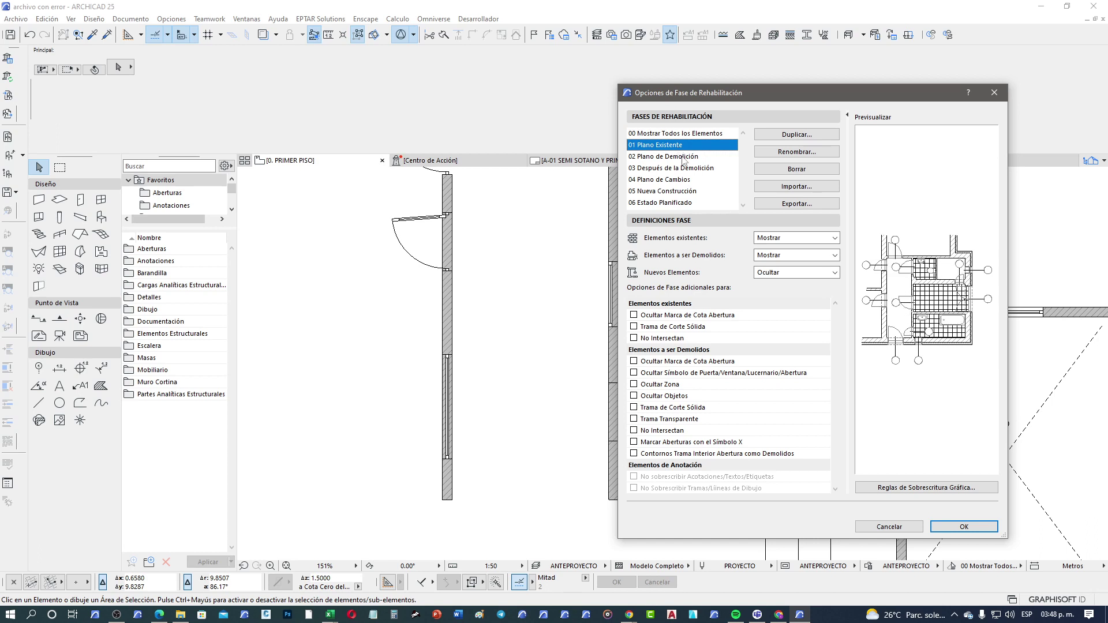
left_click(683, 159)
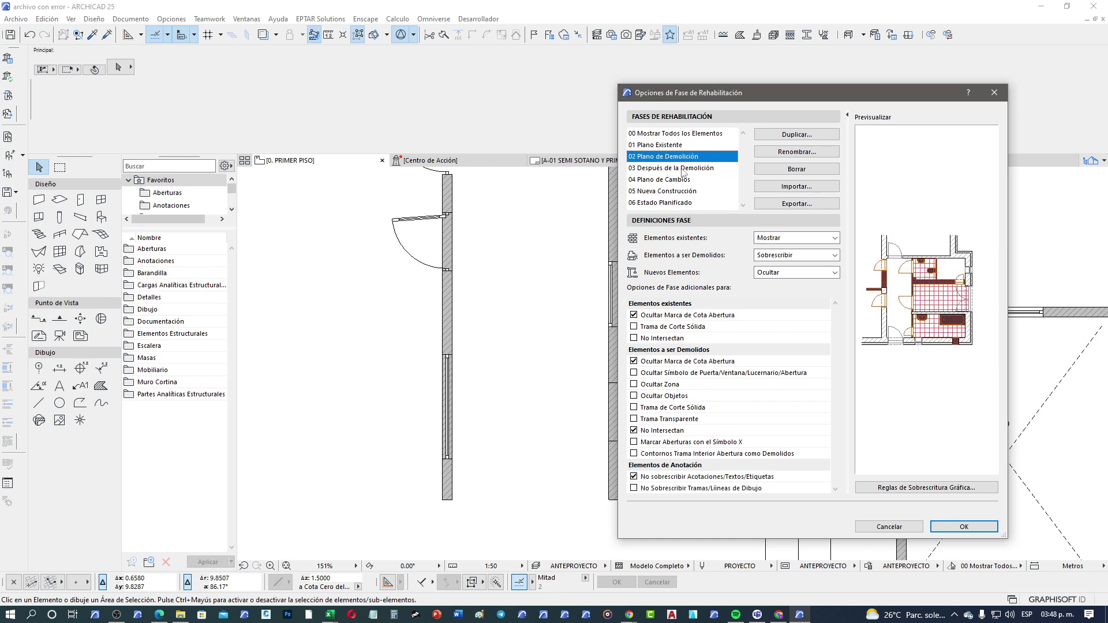
left_click(682, 193)
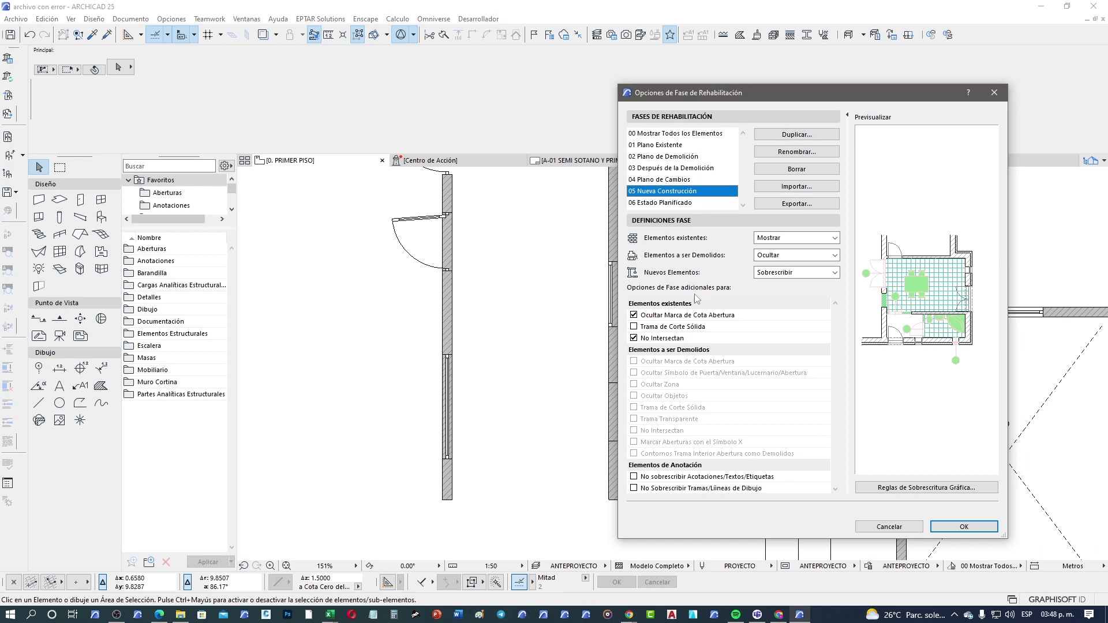
left_click(696, 203)
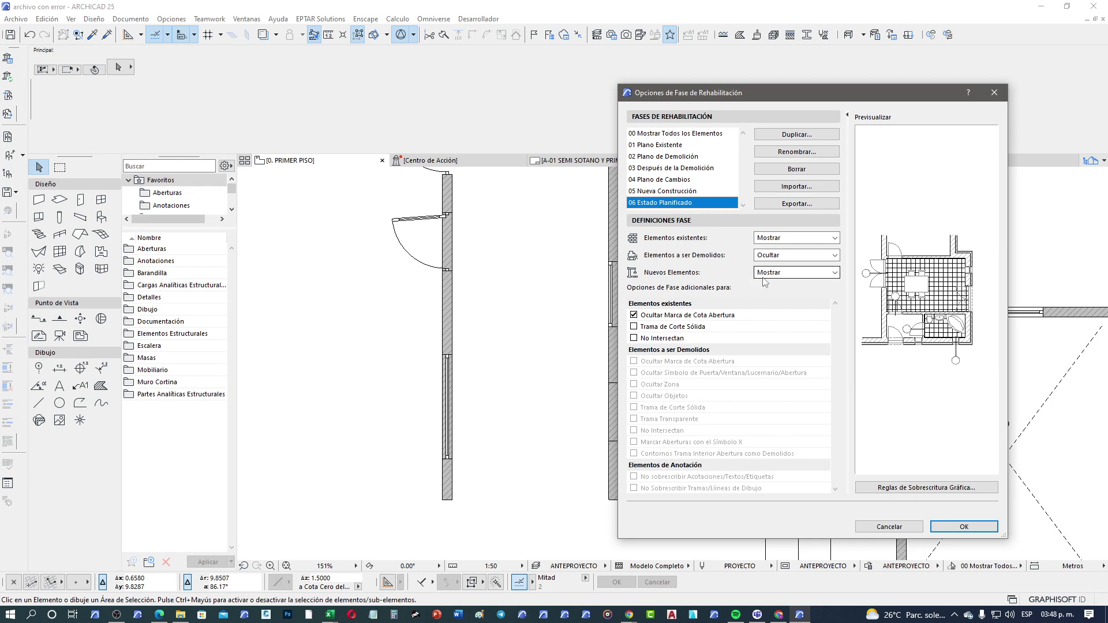
For 00 Mostrar Todos los Elementos, turn on Ocultar Marca de Cota Abertura for existing elements and confirm.
left_click(698, 135)
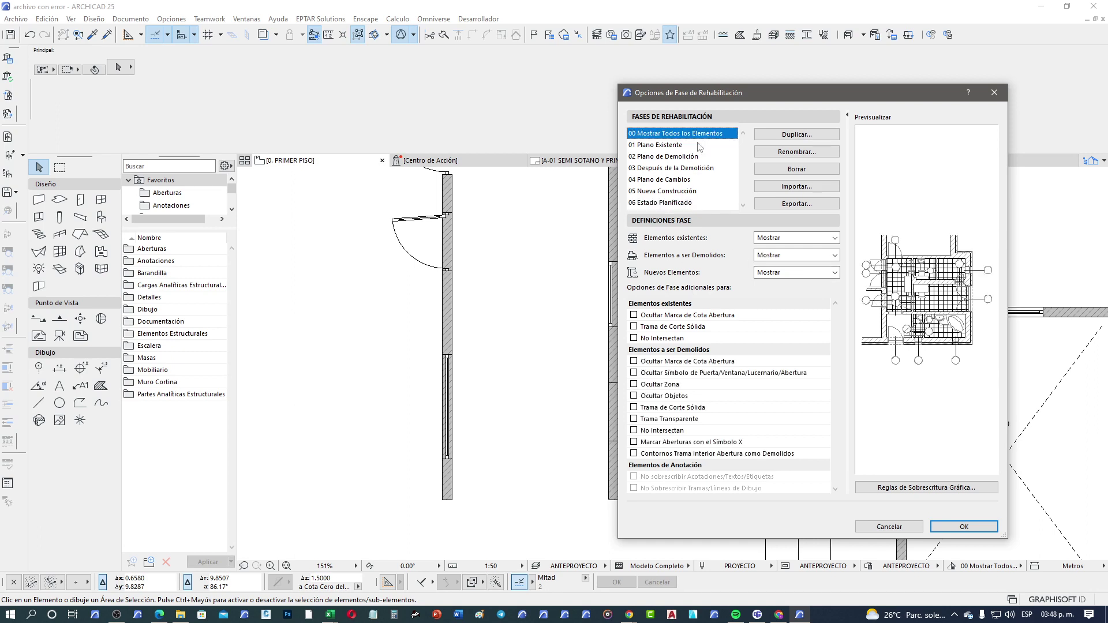
left_click(633, 316)
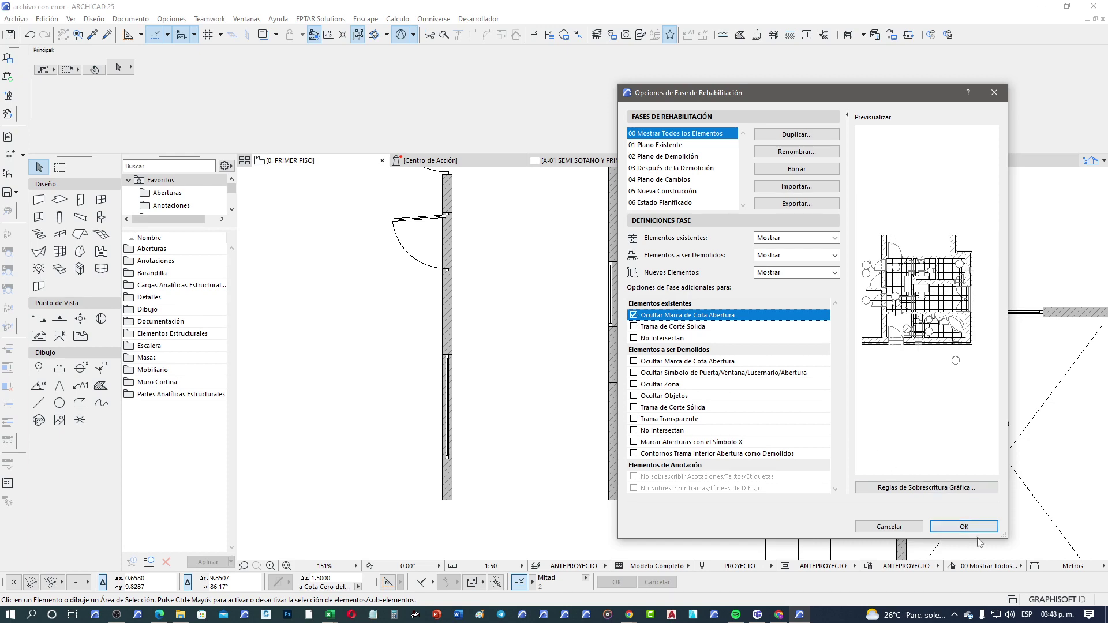
left_click(964, 527)
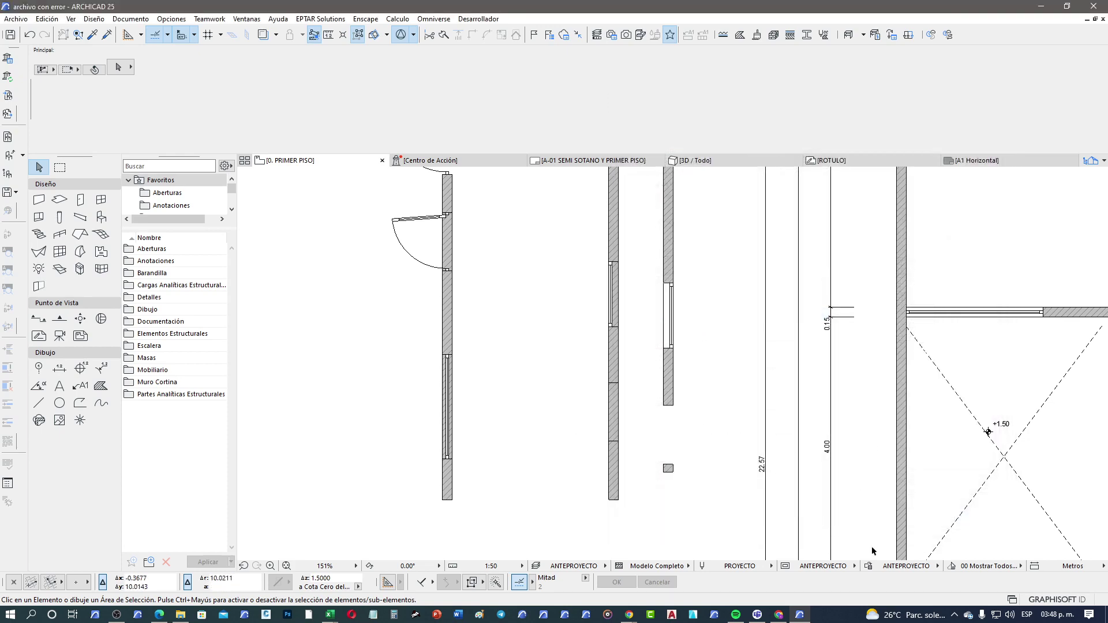
Inspect the Nuevos Elementos and Elementos existentes graphic override rules in the renovation filter options.
left_click(964, 567)
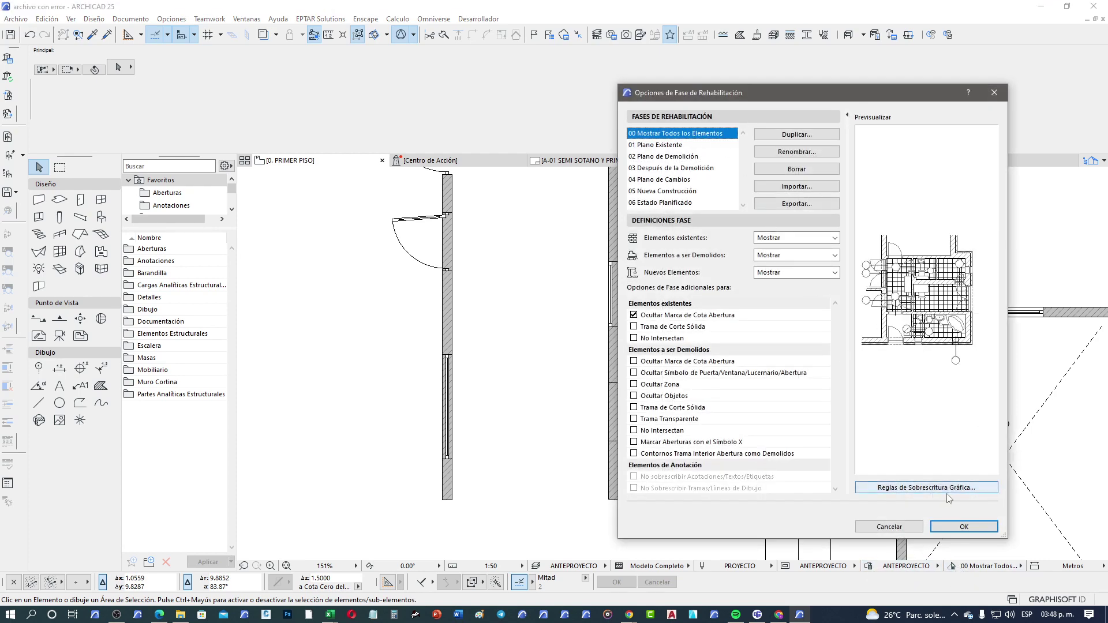
left_click(934, 488)
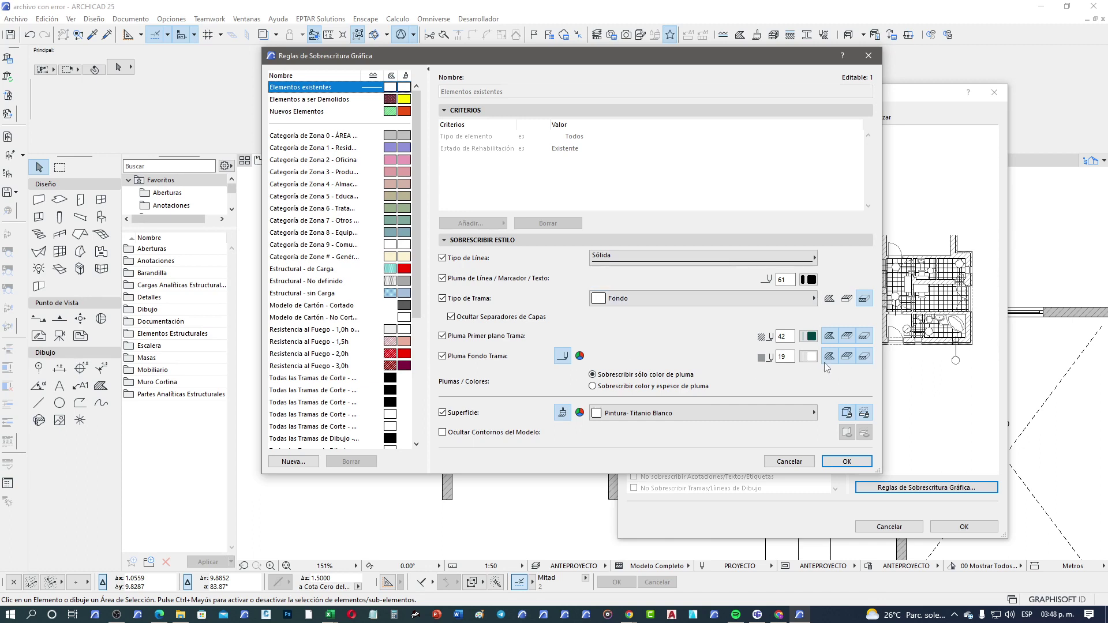
left_click(336, 115)
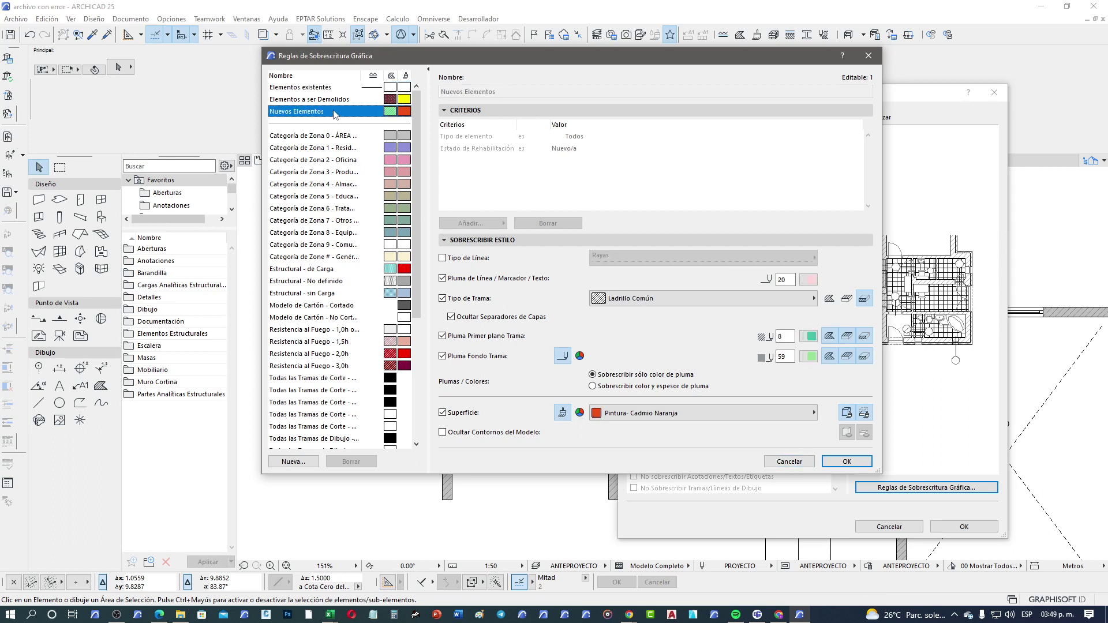
left_click(339, 89)
left_click(789, 462)
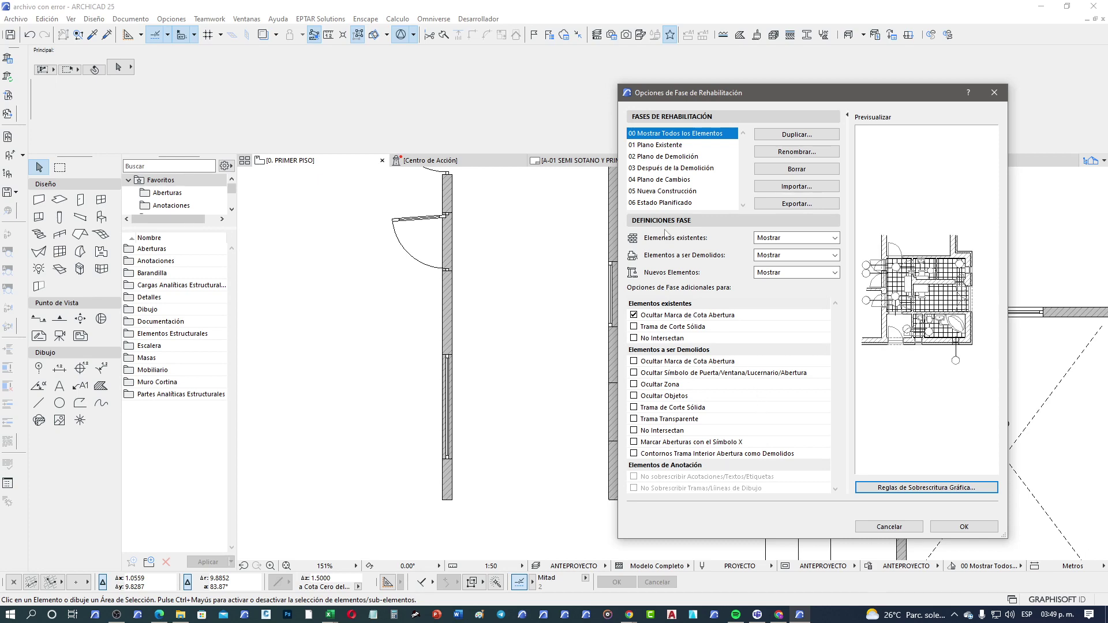
Cancel the filter options and preview the plan under 01 Plano Existente, then 05 Nueva Construcción.
left_click(912, 528)
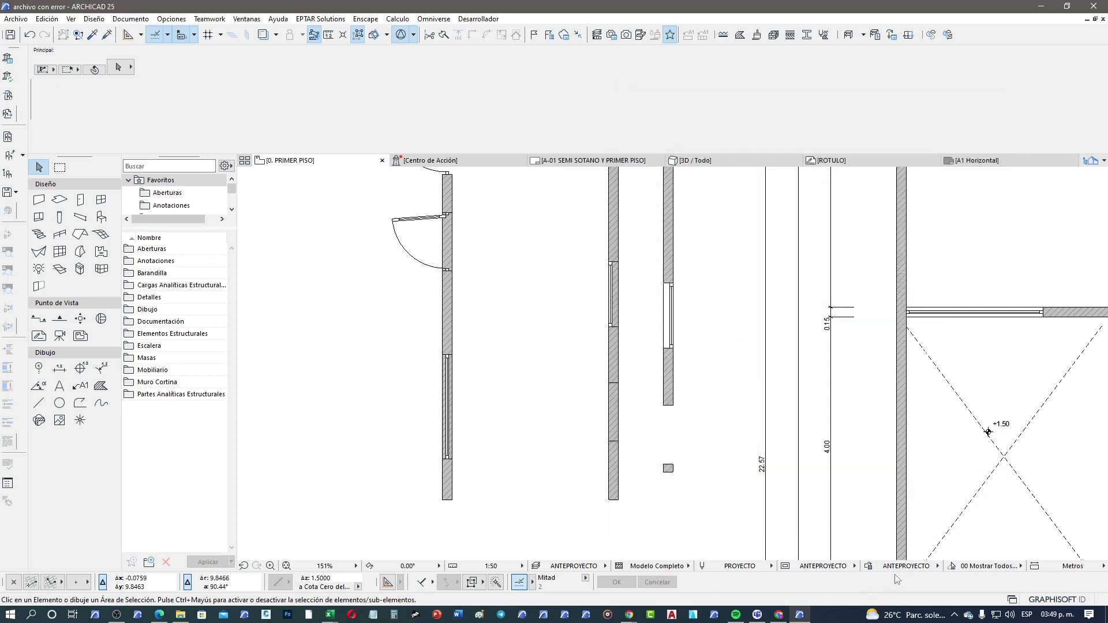
left_click(985, 567)
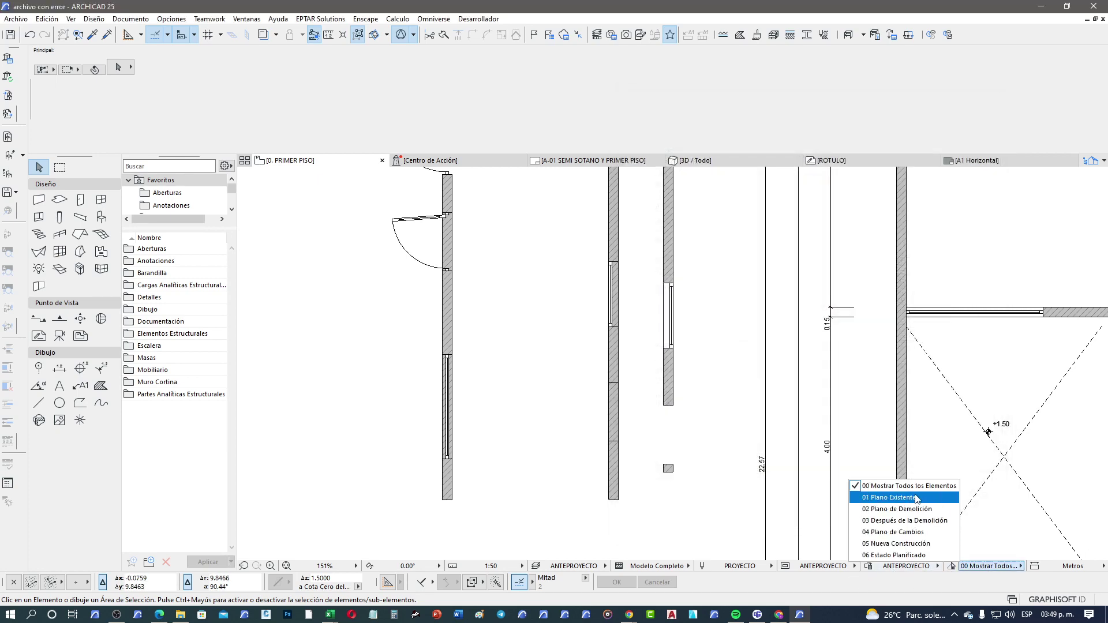
left_click(917, 499)
left_click(990, 566)
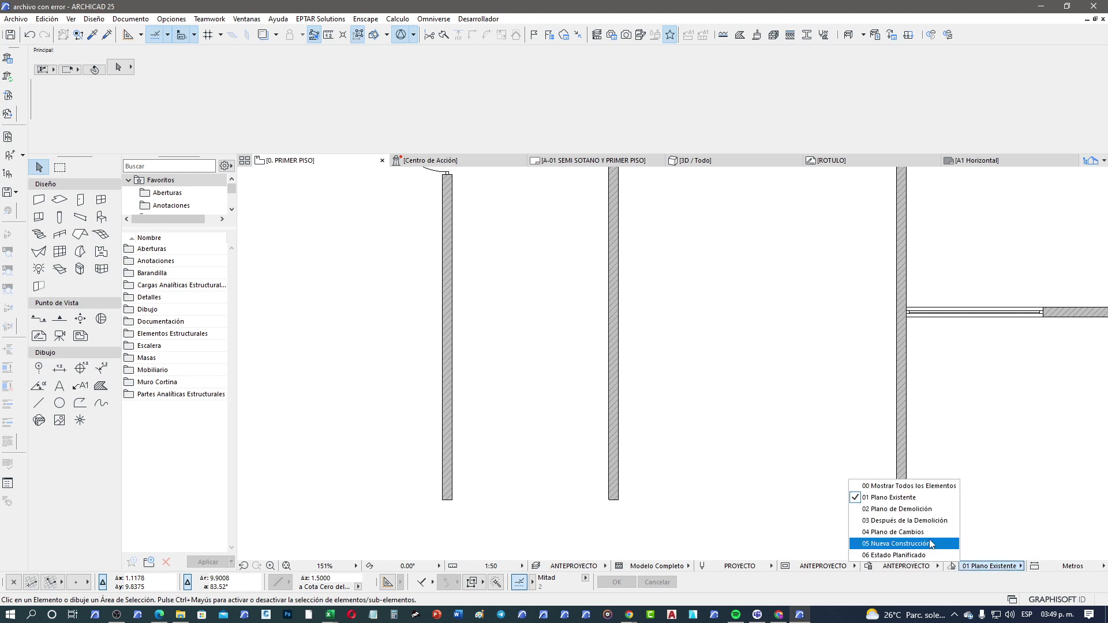
left_click(931, 543)
Switch the plan to the 06 Estado Planificado renovation filter and check the filter list.
left_click(990, 567)
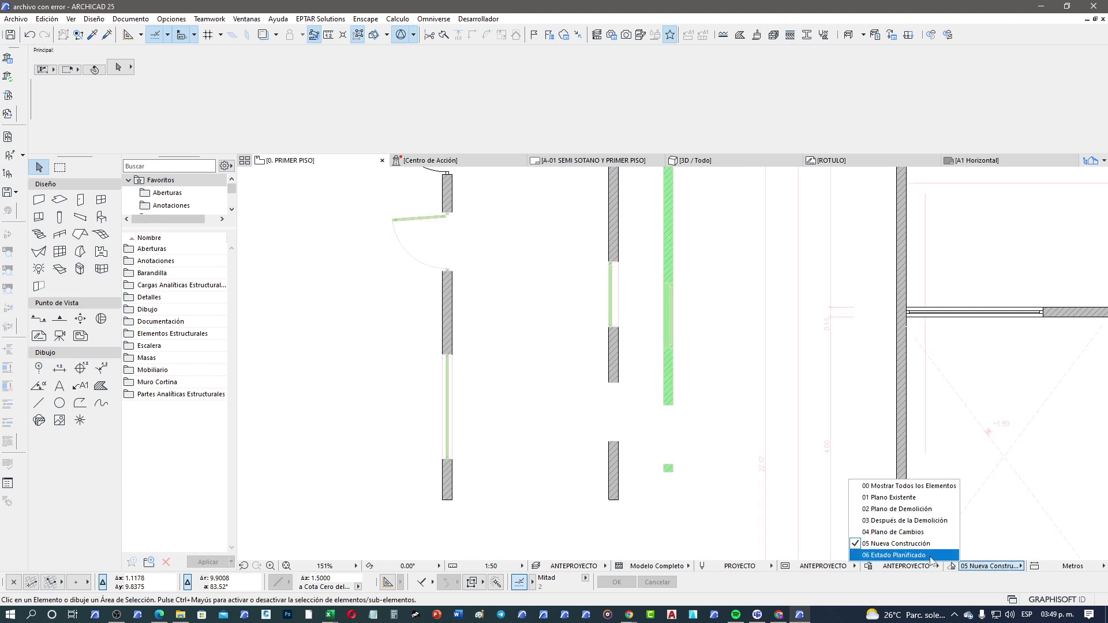
left_click(931, 555)
scroll(531, 358, "down", 2)
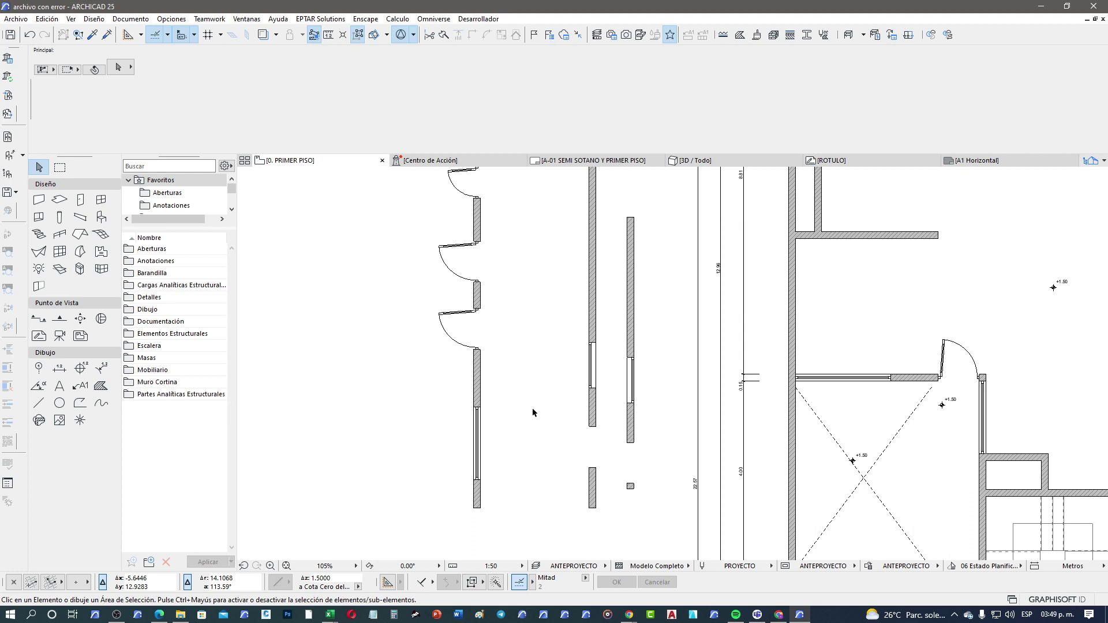
scroll(493, 326, "up", 2)
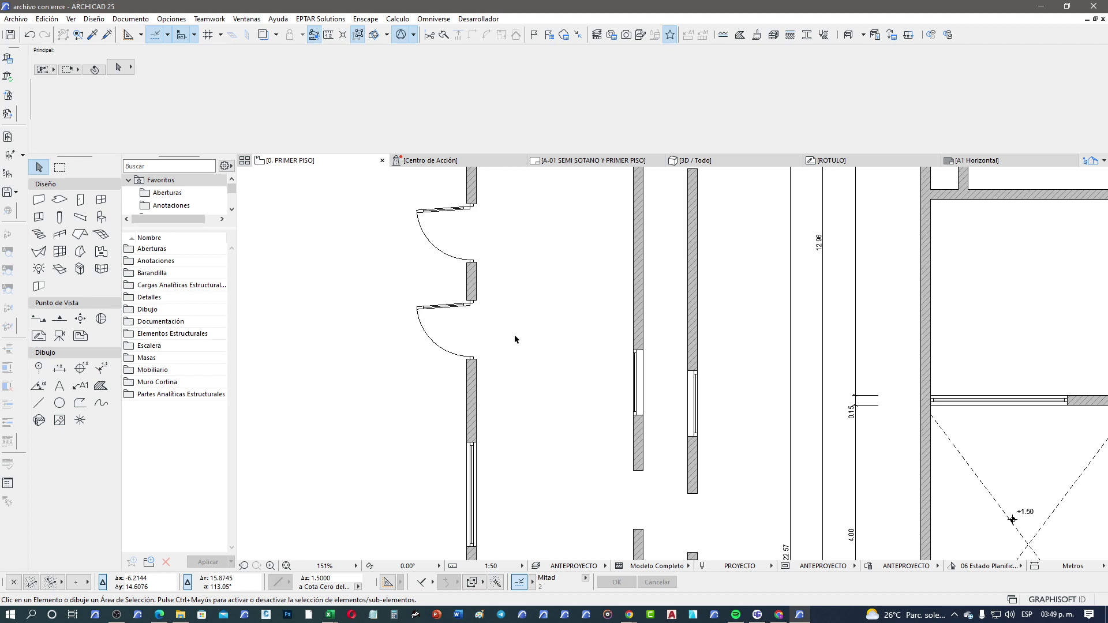
left_click(989, 568)
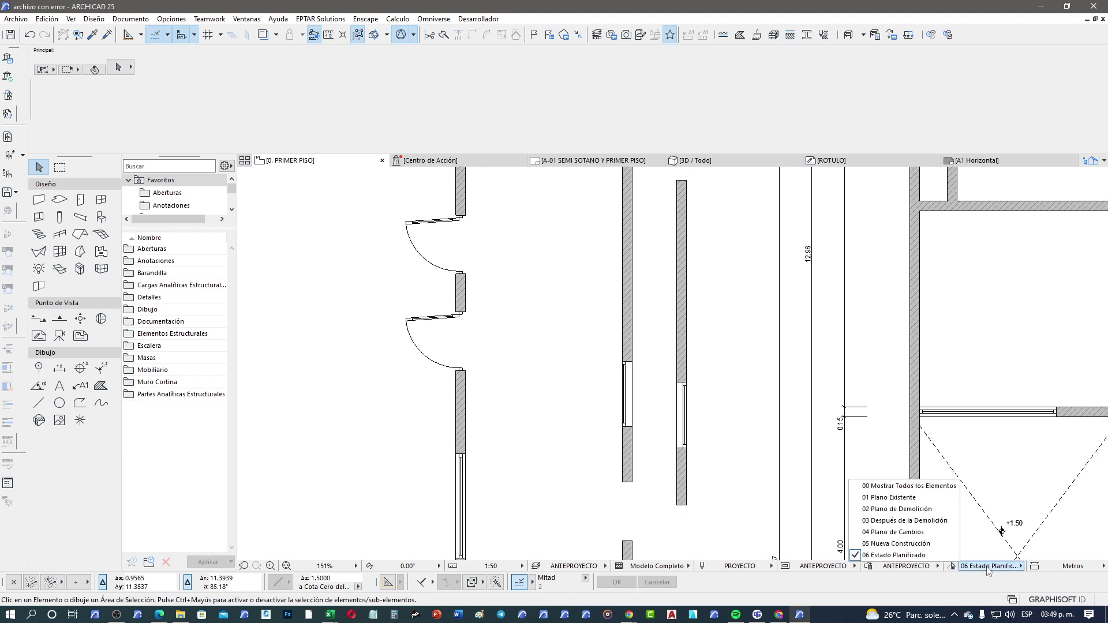
left_click(988, 568)
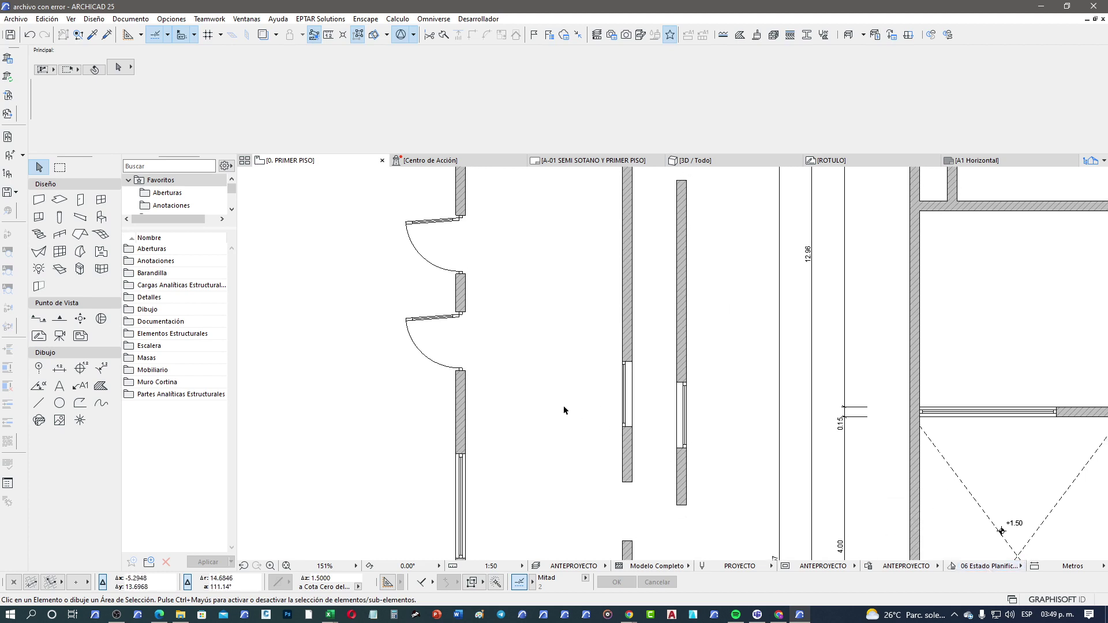